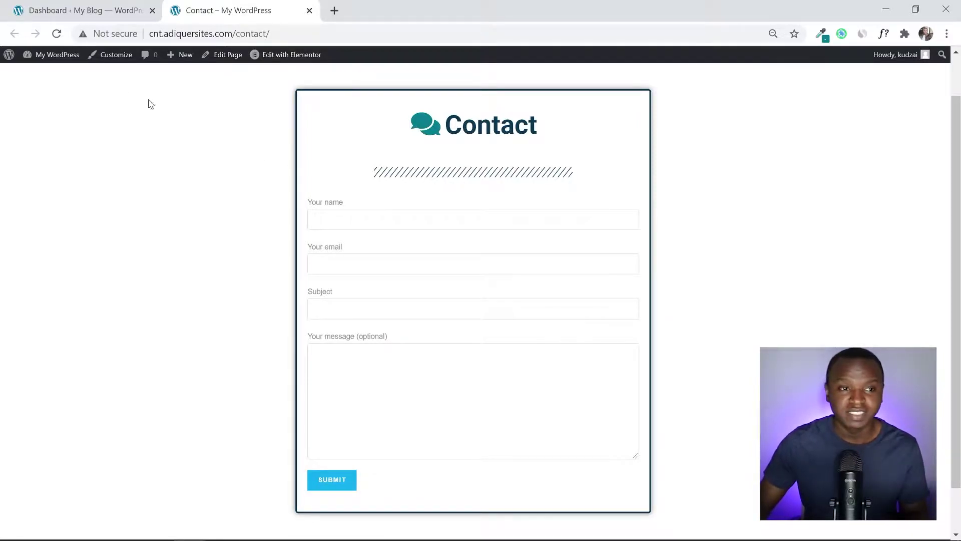
Step: Find the Elementor Website Builder plugin in the My Blog site's plugin directory and install it
click(56, 34)
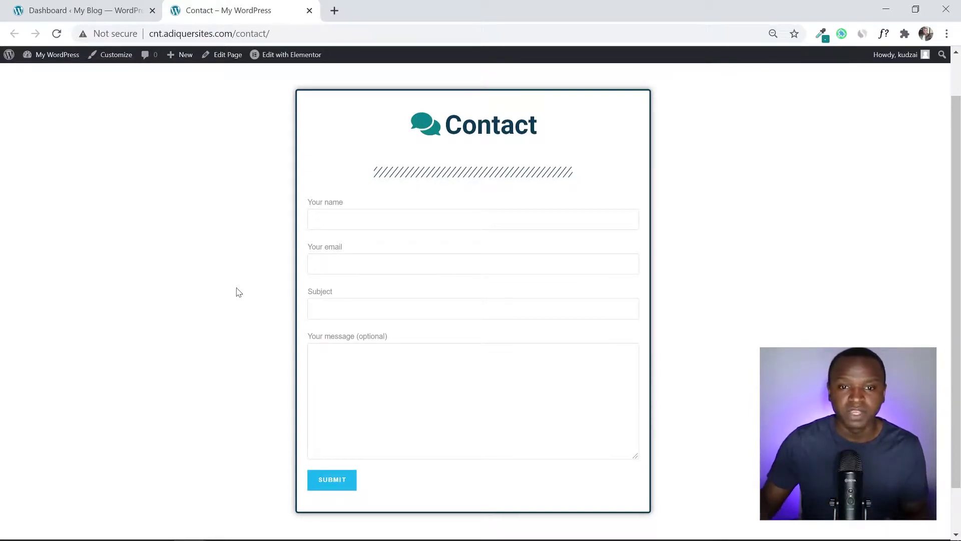
click(73, 4)
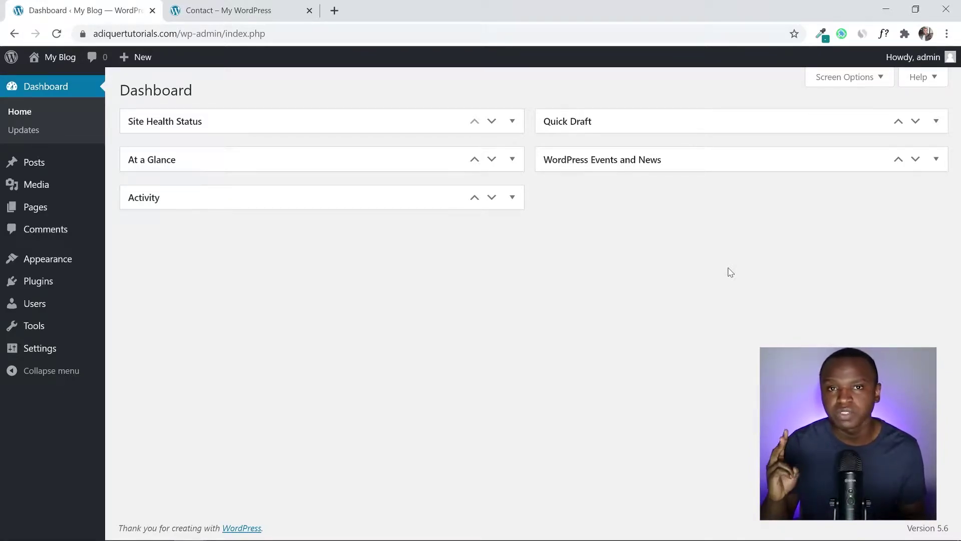
click(50, 283)
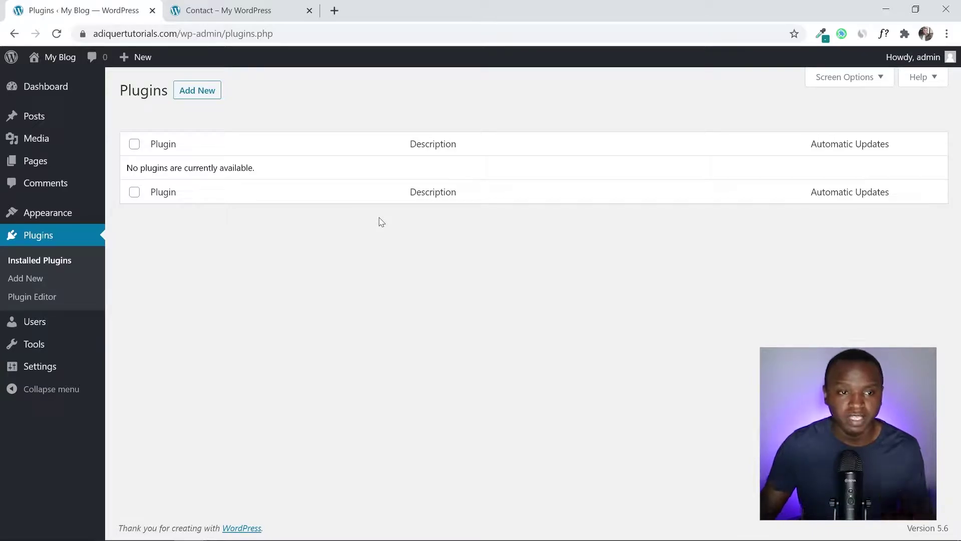
click(209, 91)
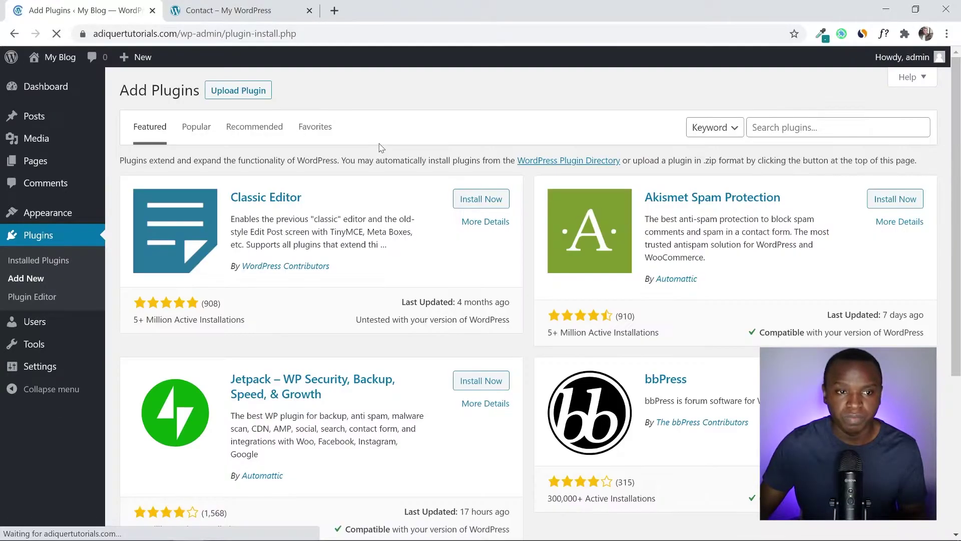
click(794, 127)
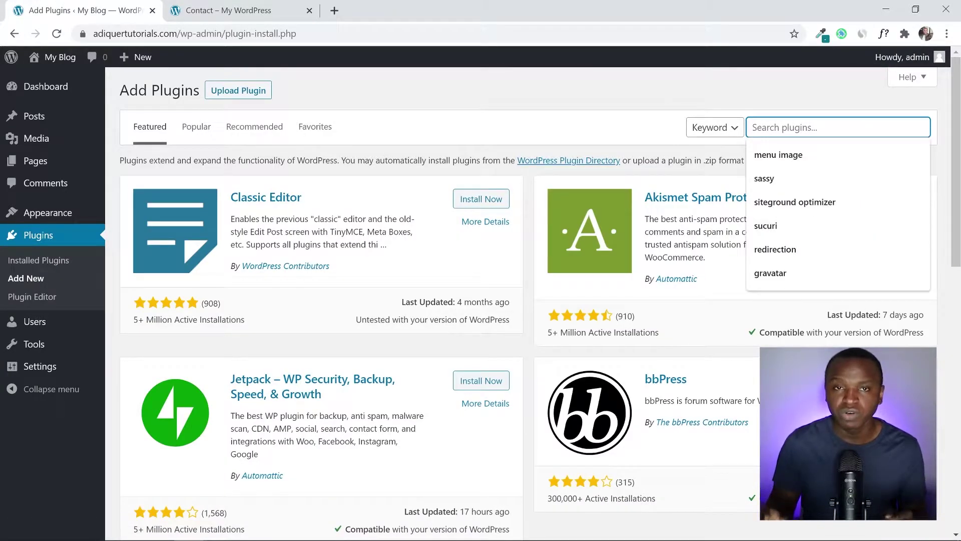
text(eleme)
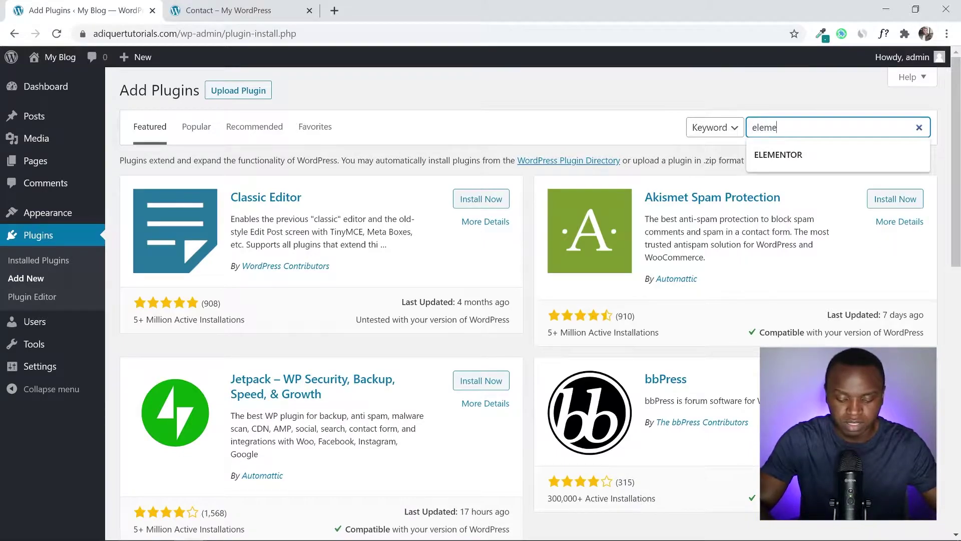
text(nt)
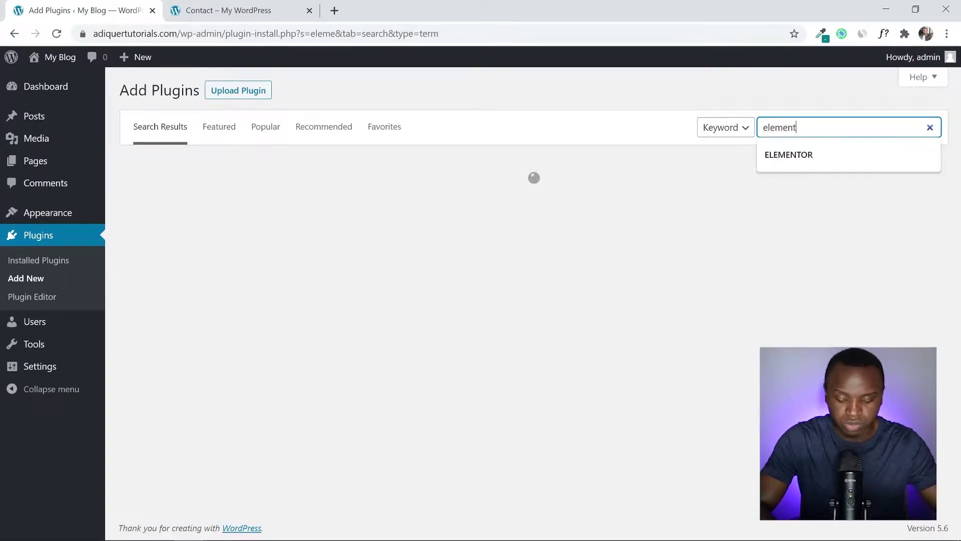
text(or)
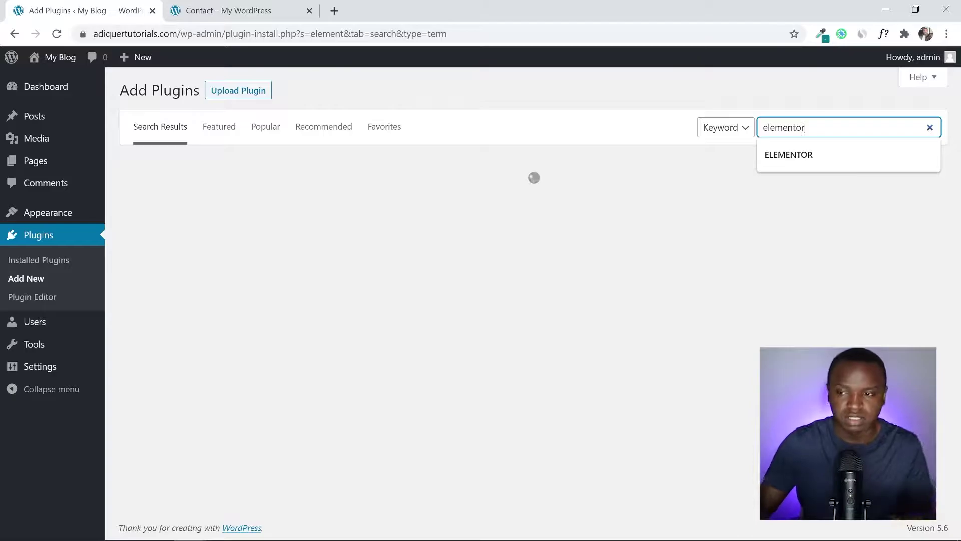
key(Return)
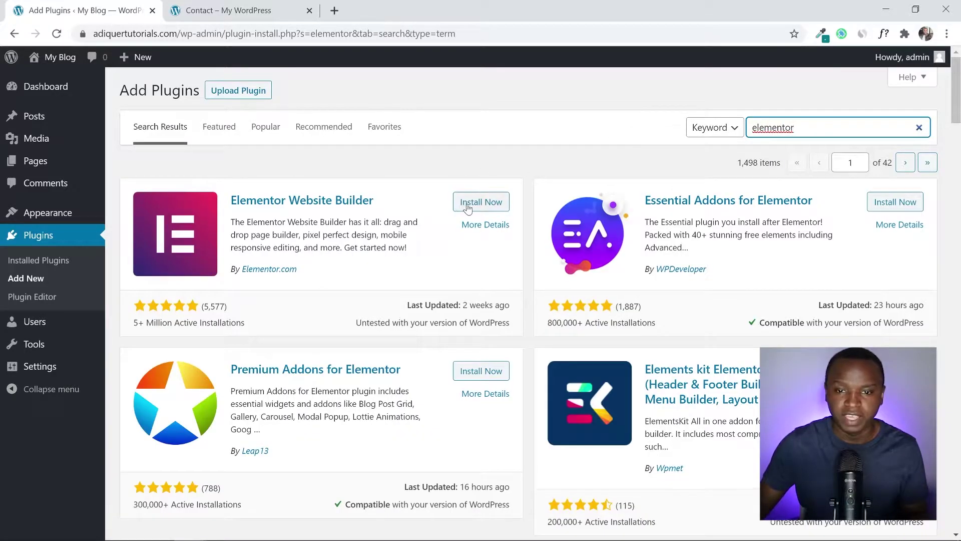
click(477, 203)
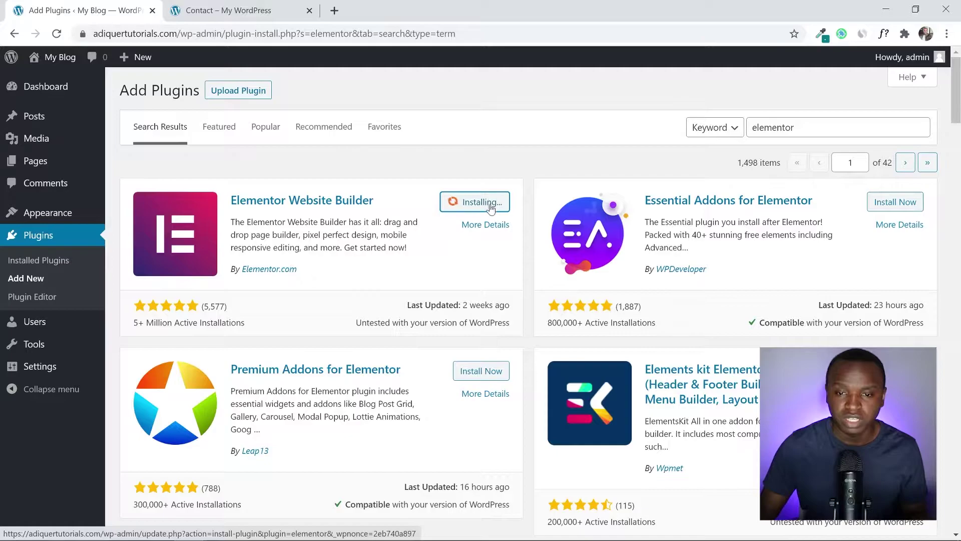
Step: Search the plugin directory for "contact form 7" and install the Contact Form 7 plugin
double_click(774, 128)
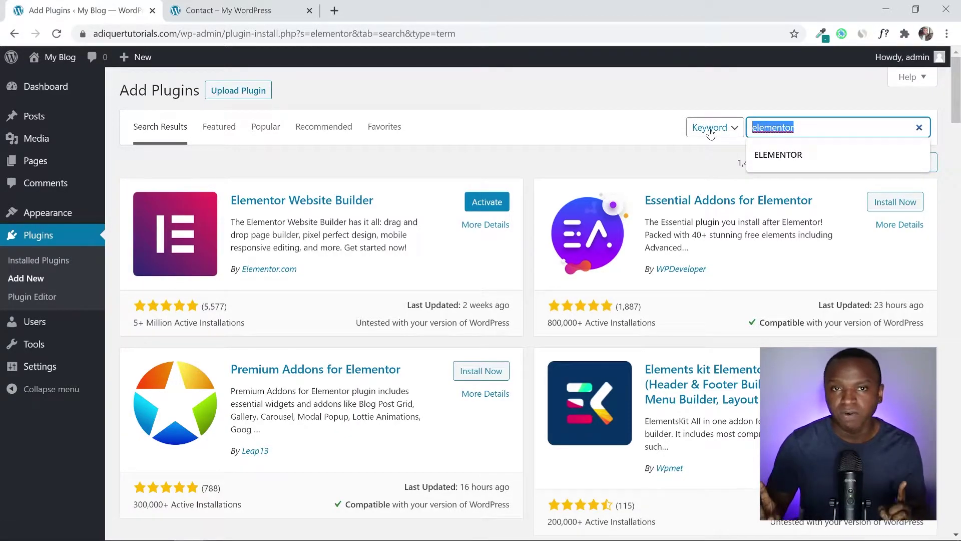
text(conact form 7)
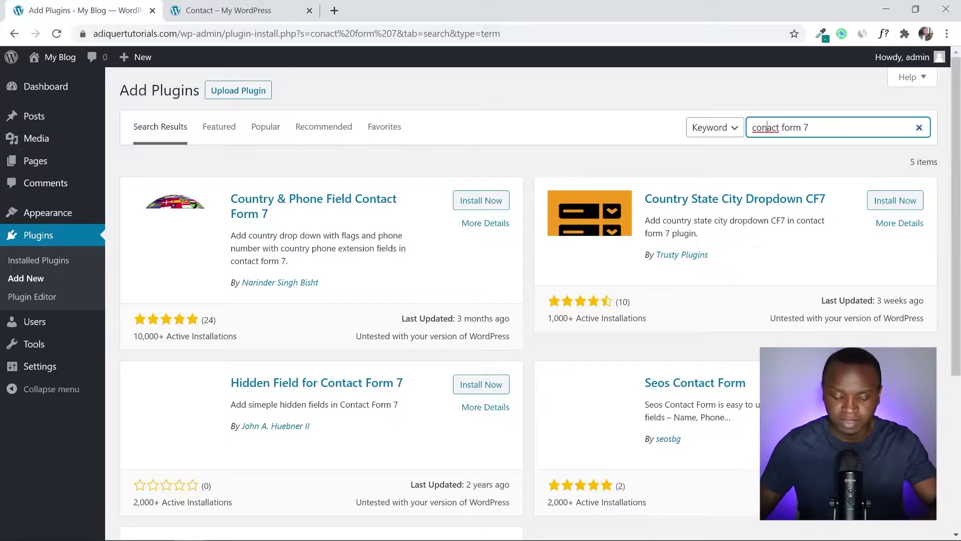
click(770, 127)
text(t)
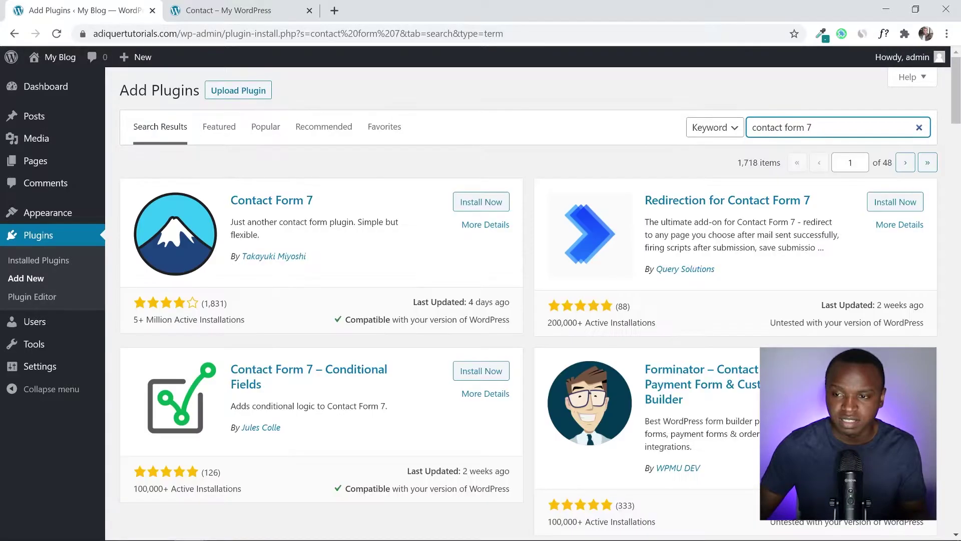
click(488, 205)
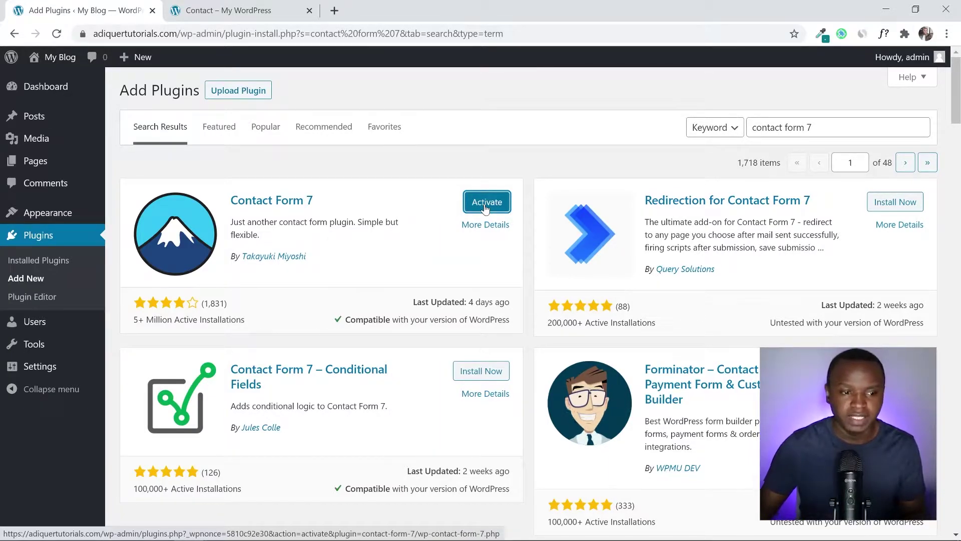
Step: Activate the installed Contact Form 7 and Elementor plugins together with a bulk action
click(64, 264)
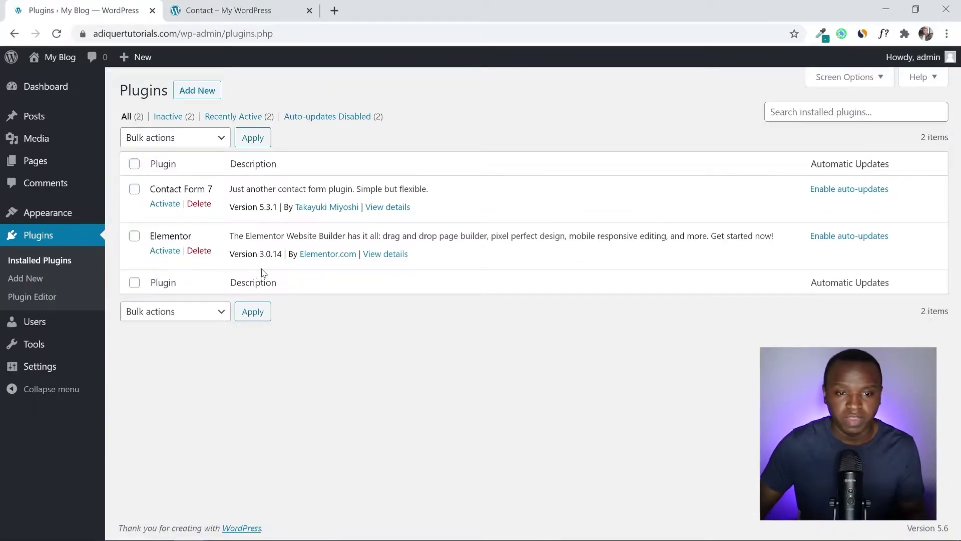
click(134, 164)
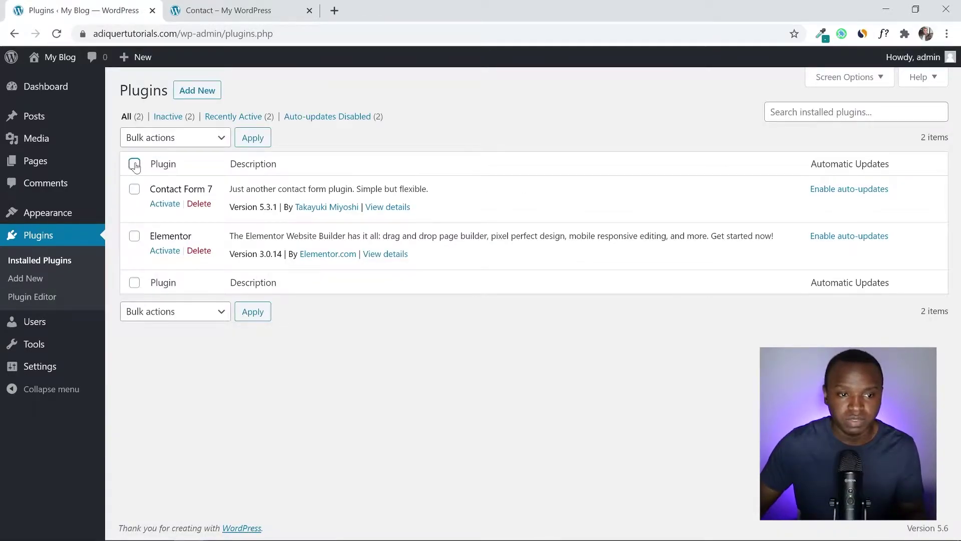
click(169, 139)
click(169, 138)
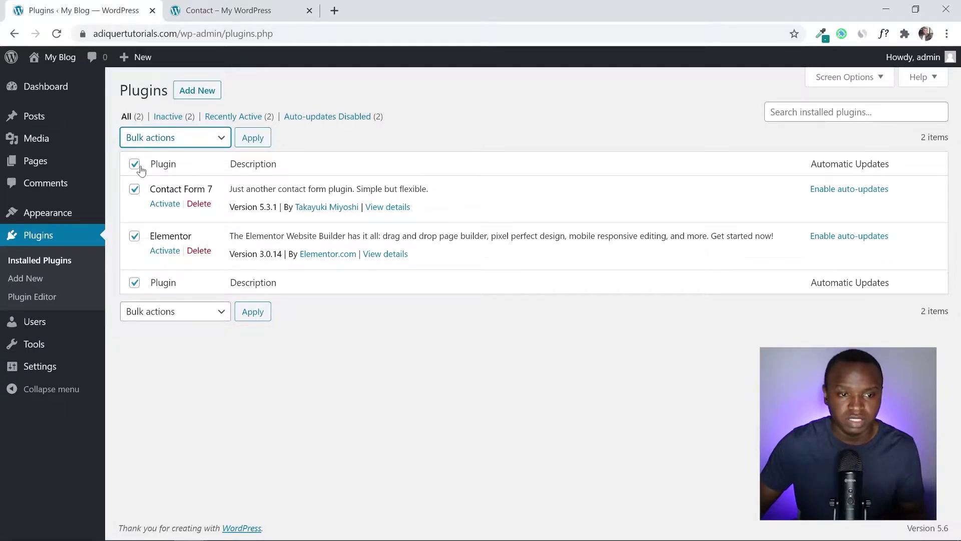
click(181, 138)
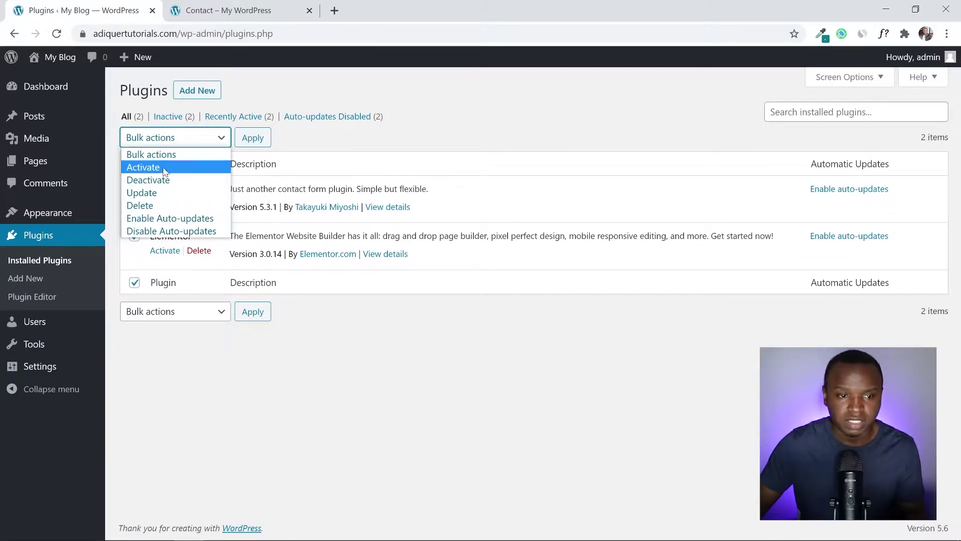
click(148, 168)
click(261, 142)
click(262, 142)
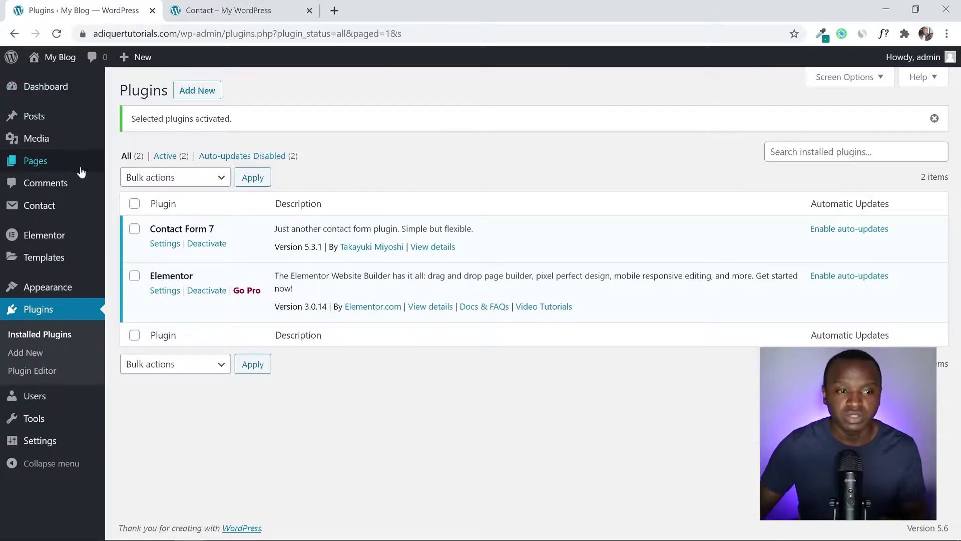
Step: Create a new page in a separate browser tab and title it "Contact"
mouse_move(81, 172)
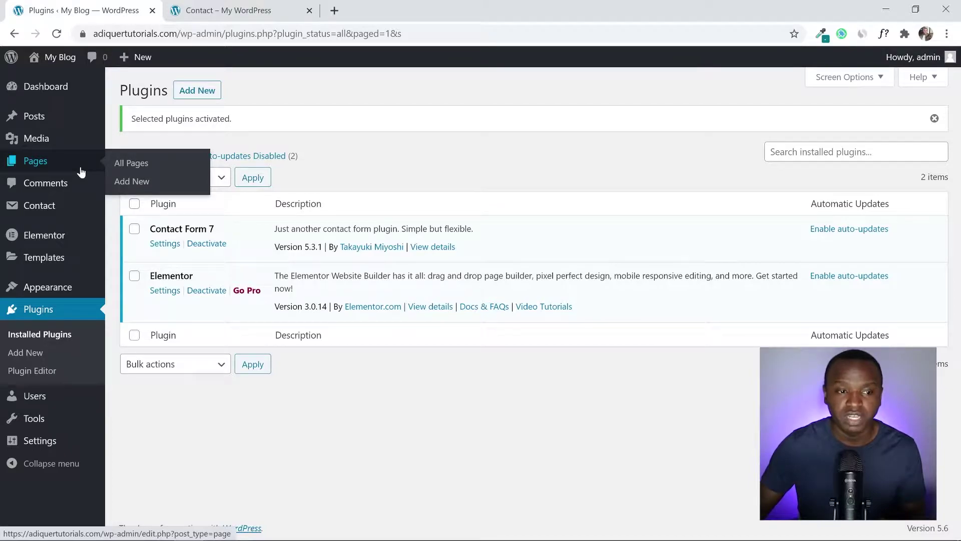
click(80, 169)
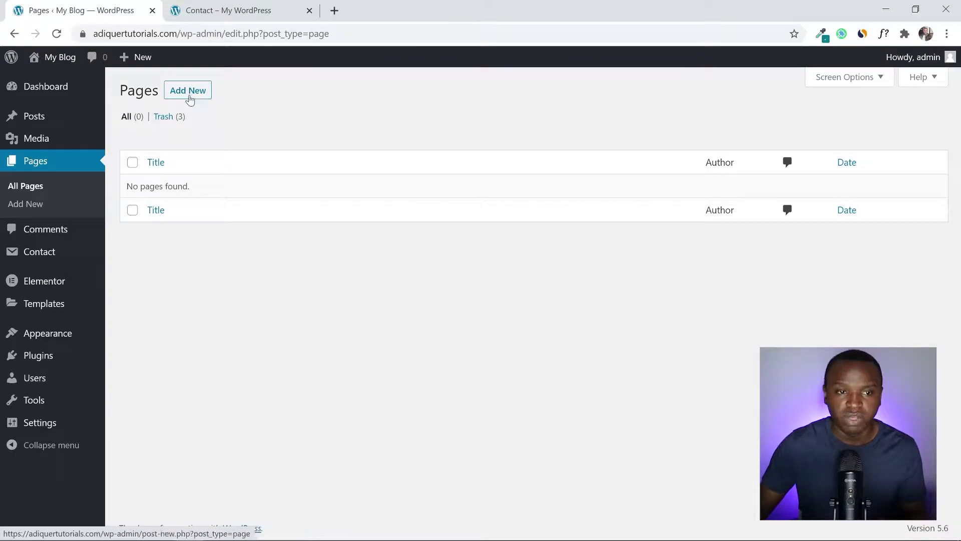
mouse_move(138, 59)
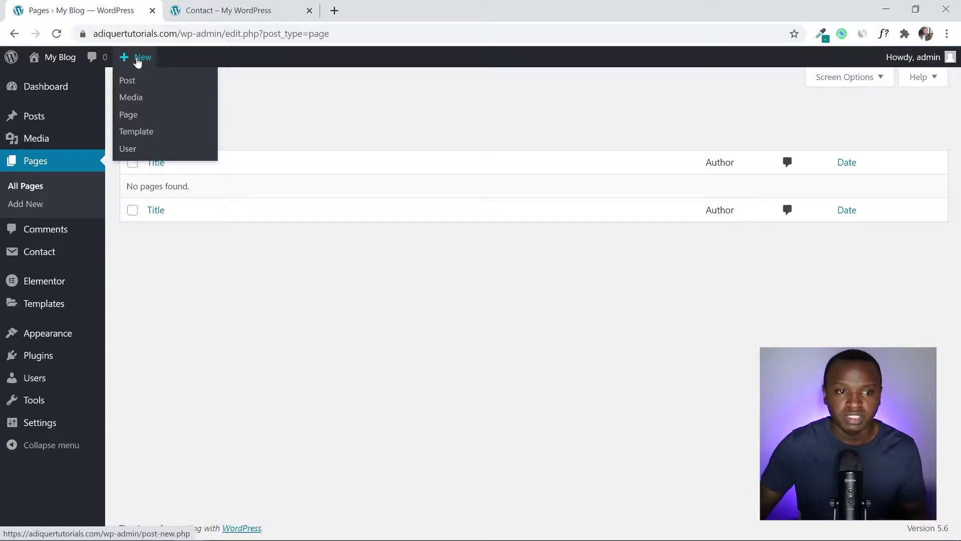
right_click(135, 114)
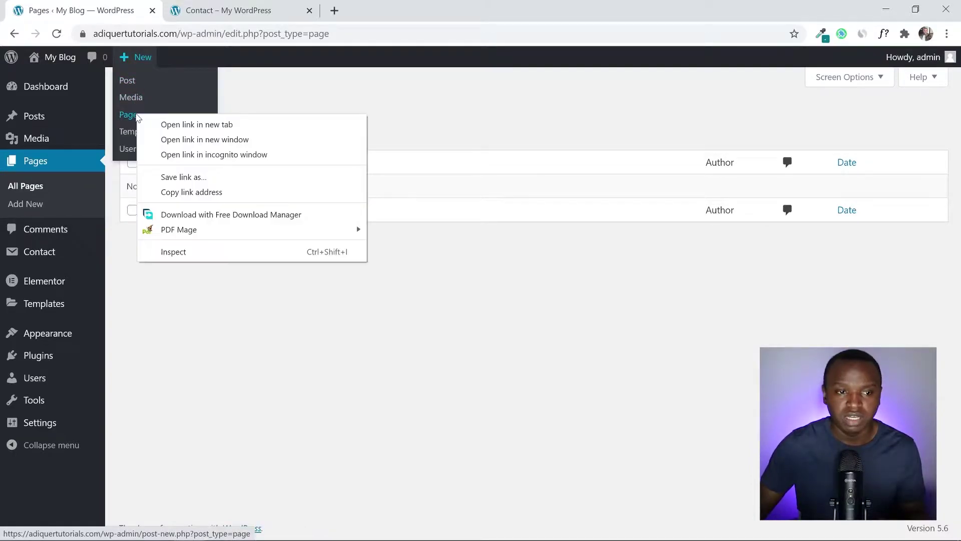
click(191, 124)
mouse_move(140, 59)
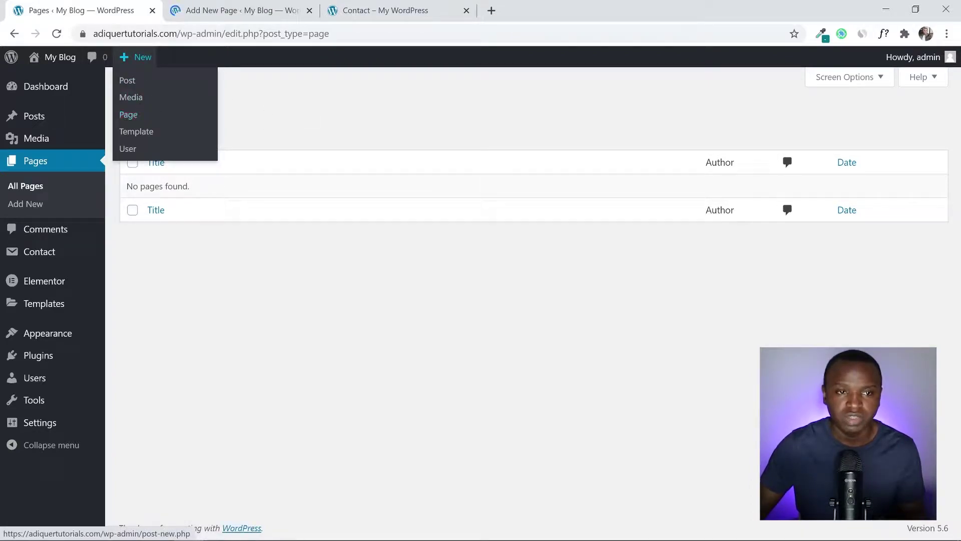
click(235, 10)
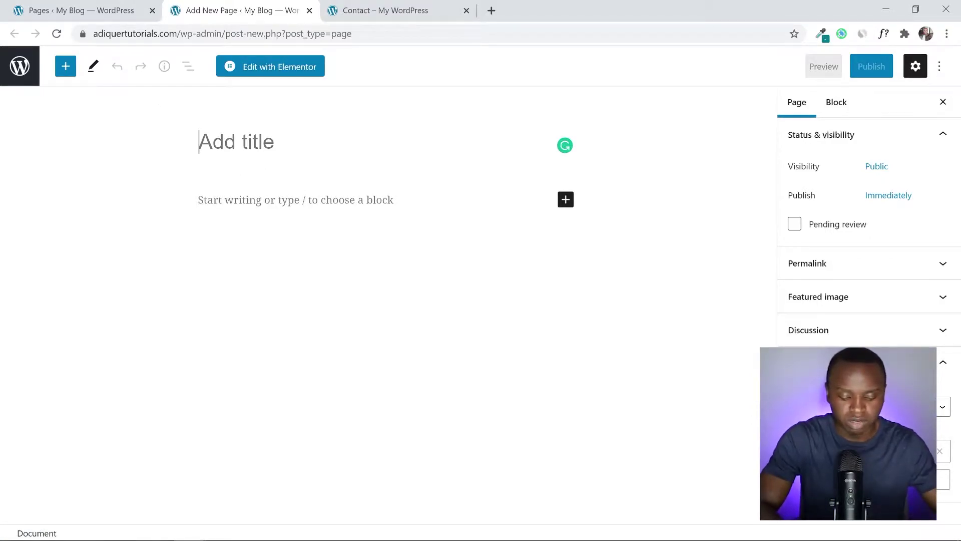
text(Contact)
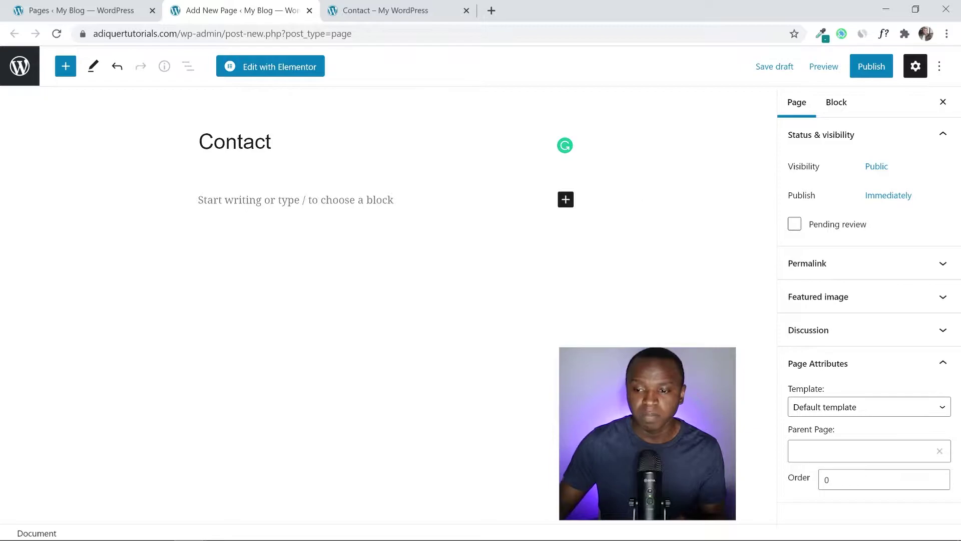
Step: Set the Contact page's template to Elementor Full Width and publish the page
click(823, 406)
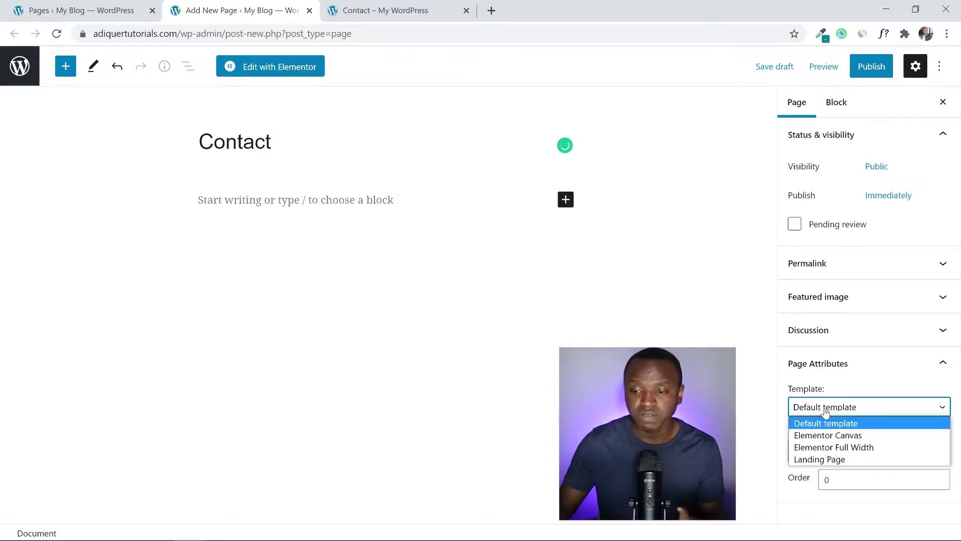
click(829, 447)
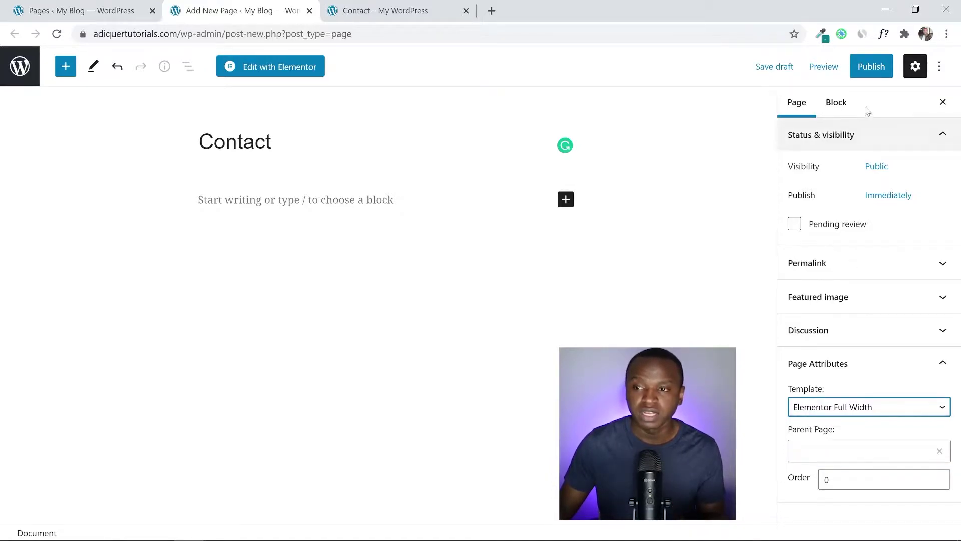
click(874, 68)
click(841, 69)
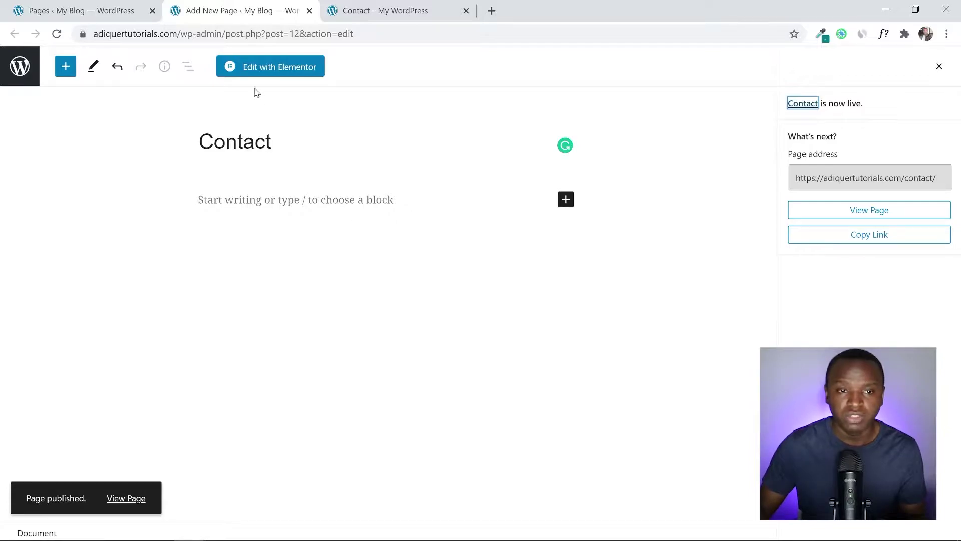
Step: Open the Contact page in the Elementor editor and compare it with the finished sample contact page
click(266, 71)
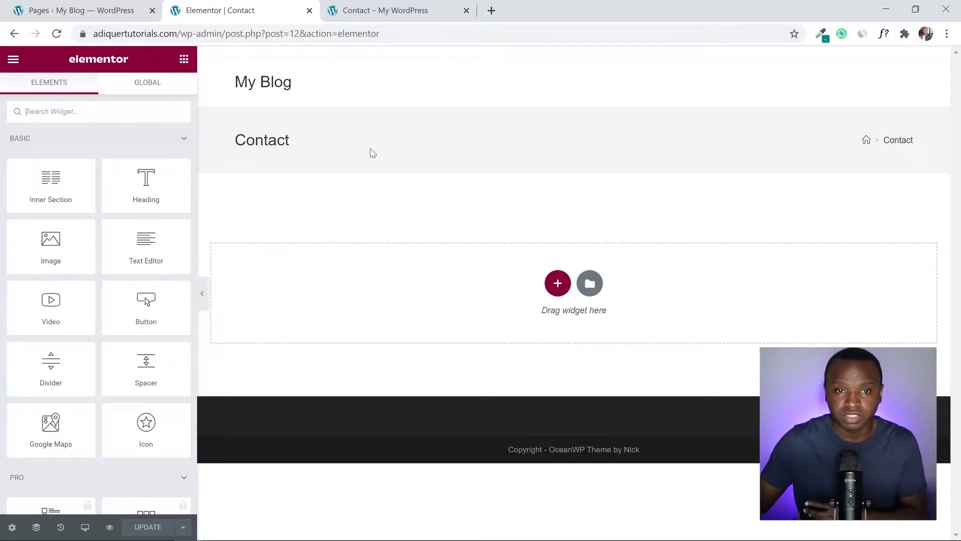
click(402, 5)
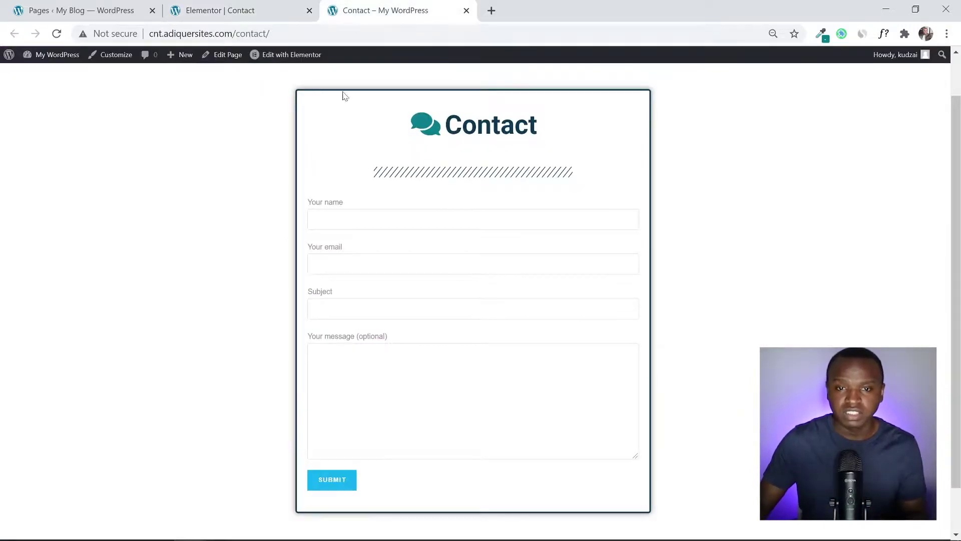
click(254, 10)
click(357, 6)
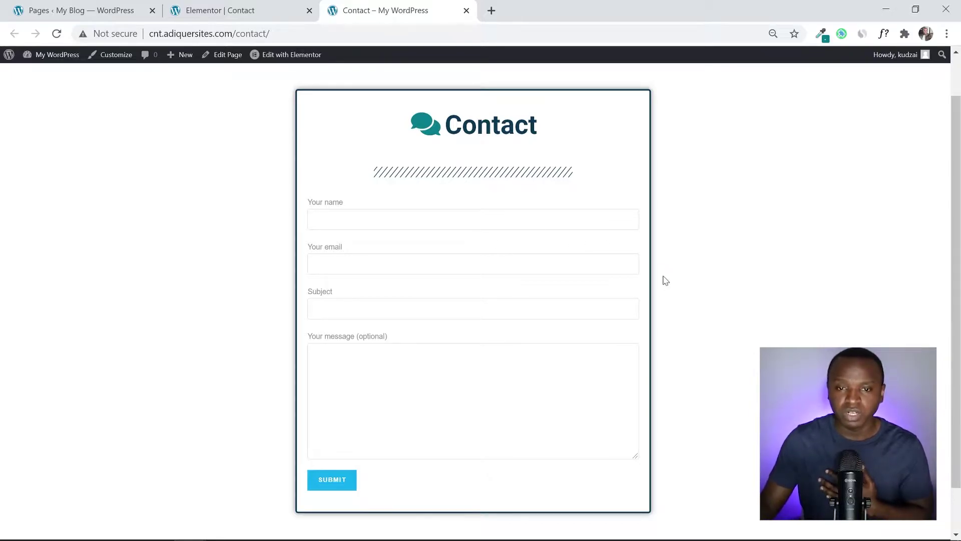
click(248, 6)
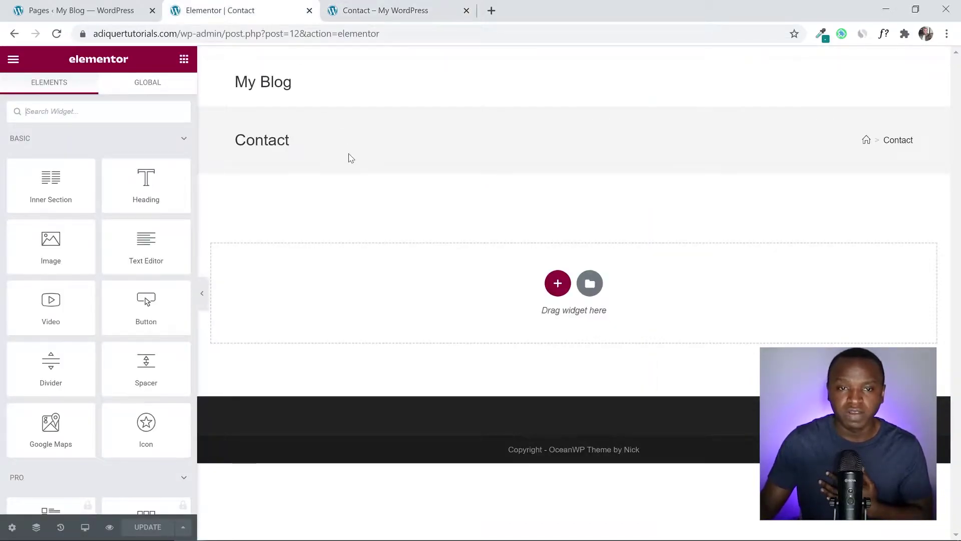
click(371, 6)
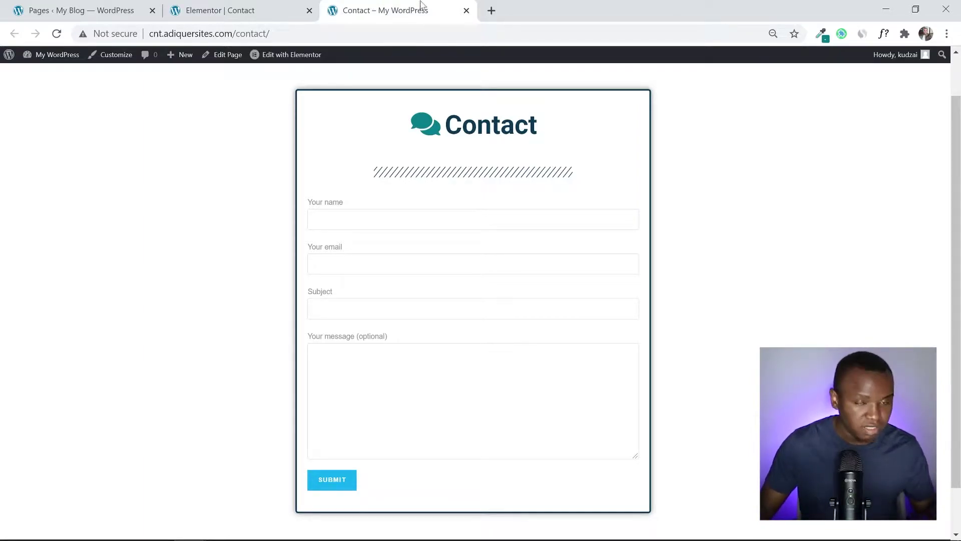
click(258, 7)
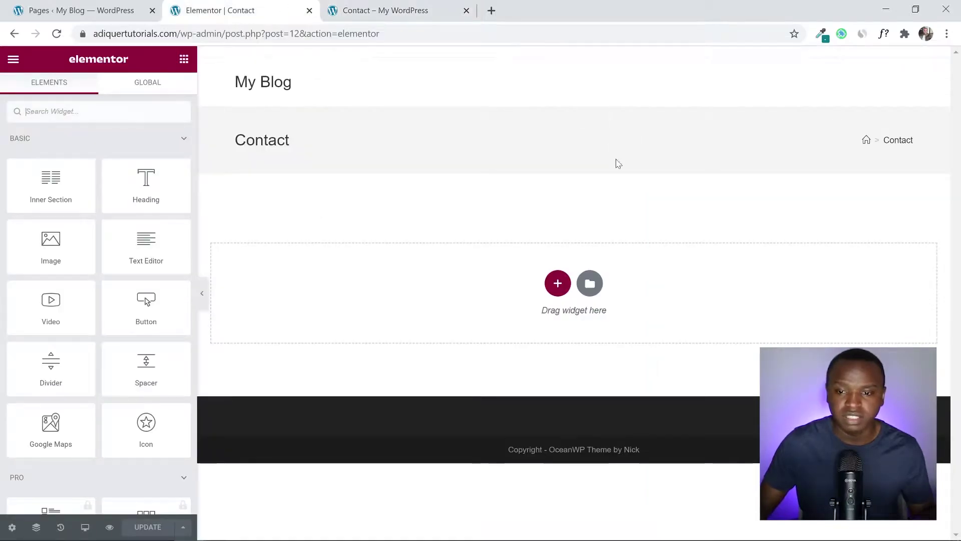
Step: Add a section with three equal columns to the page and set the middle column's width to 60%
click(563, 289)
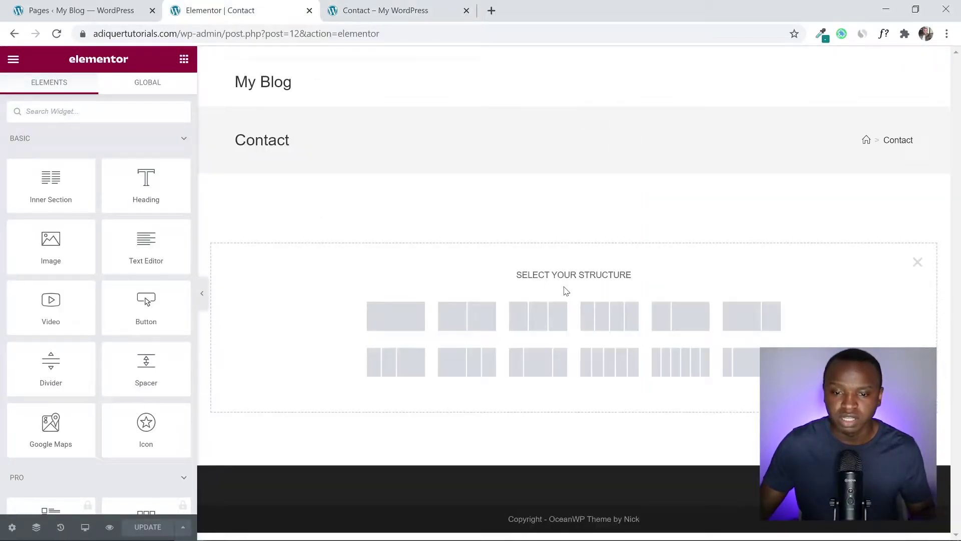
click(540, 313)
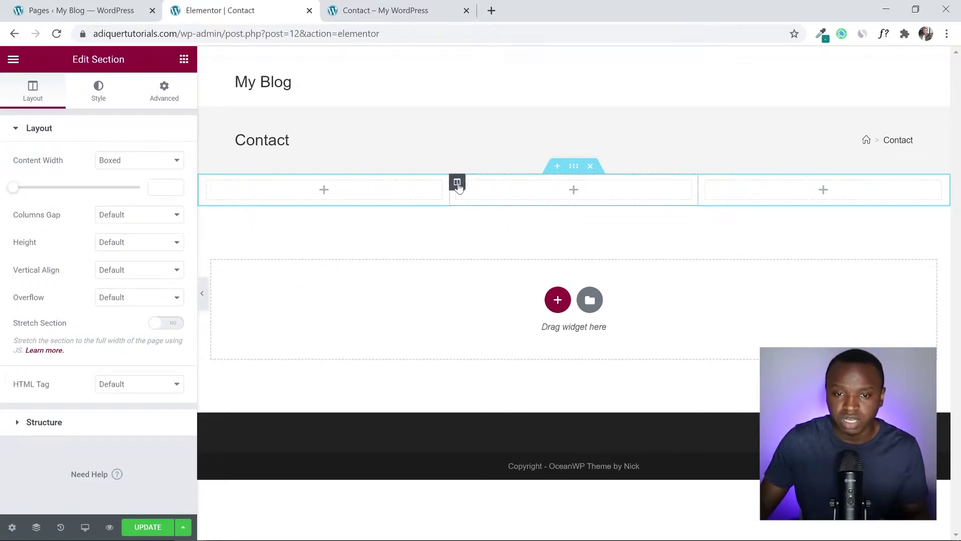
click(457, 183)
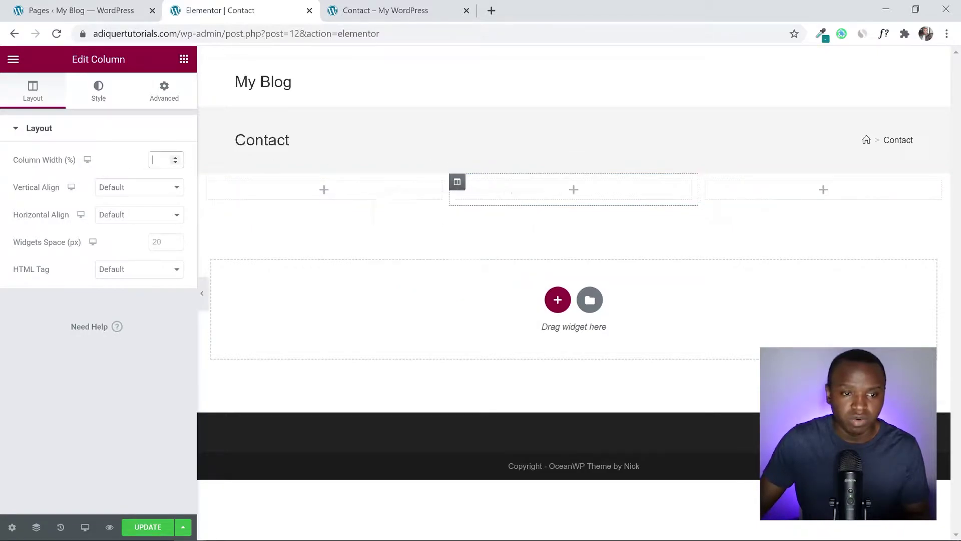
text(60)
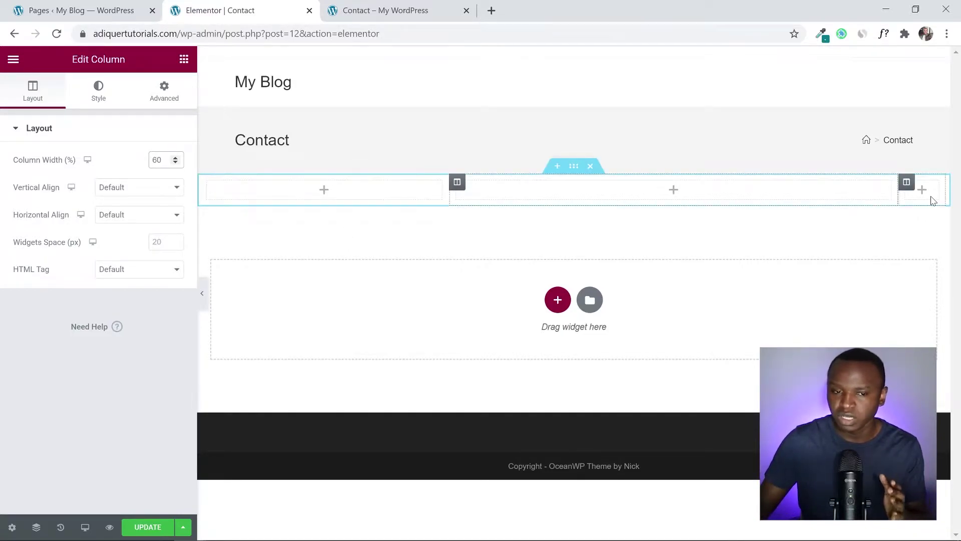
Step: Set the width of both outer columns in the section to 20% each
click(208, 184)
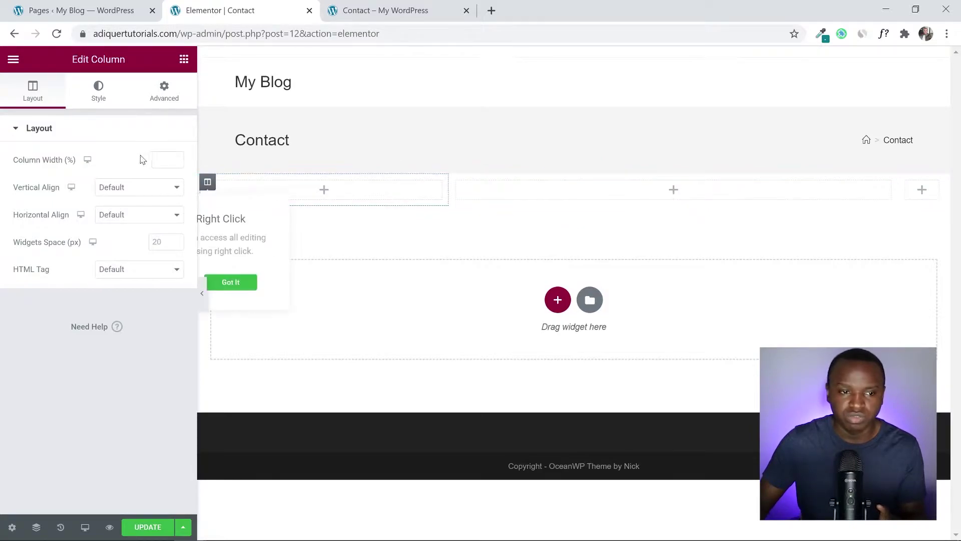
click(155, 159)
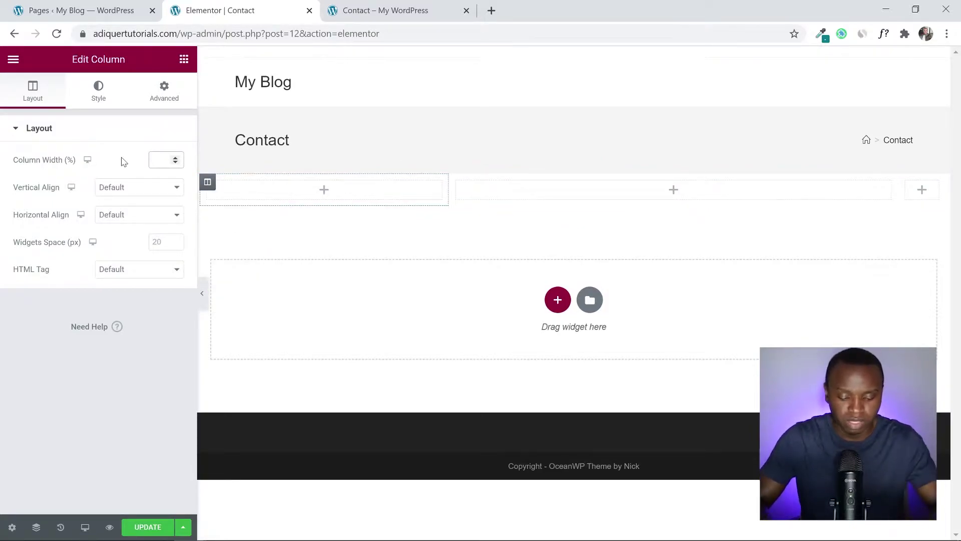
text(20)
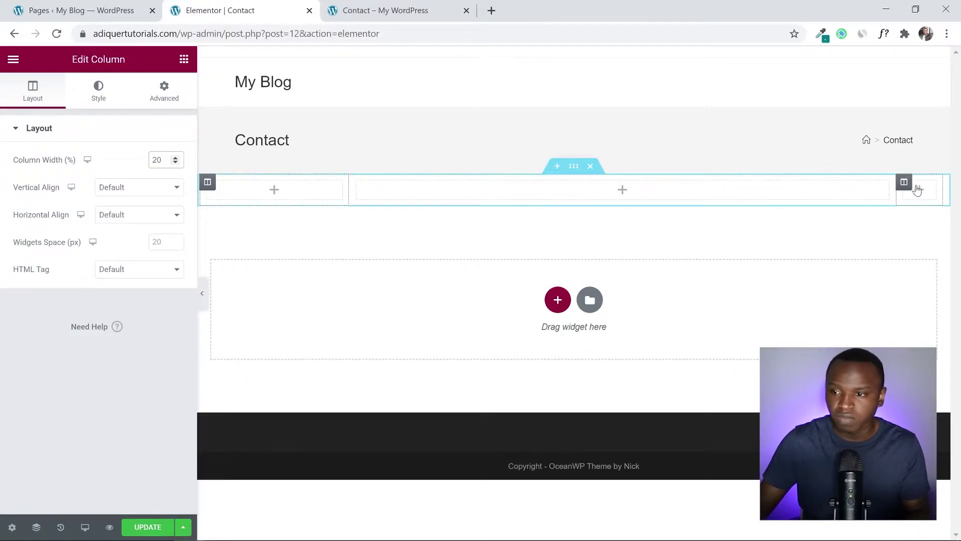
click(908, 184)
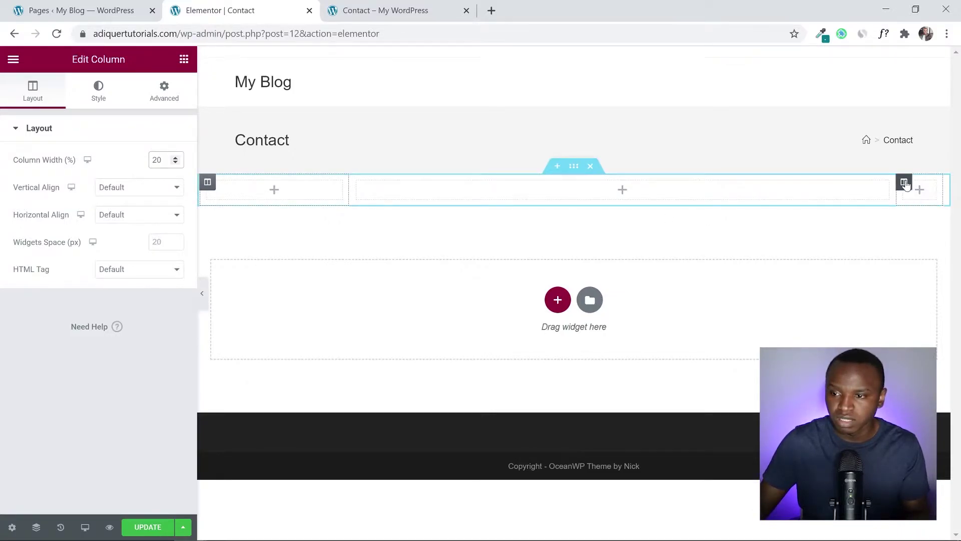
double_click(164, 160)
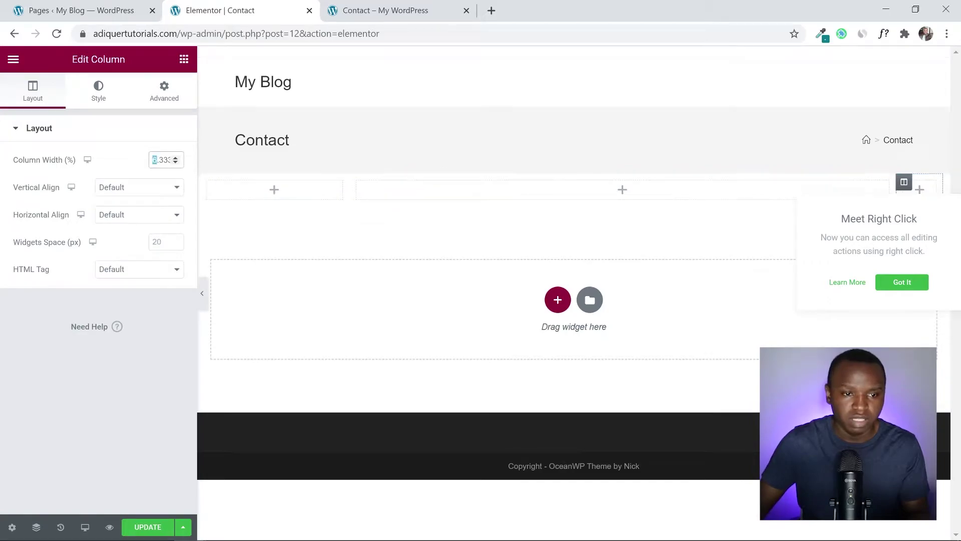
text(20)
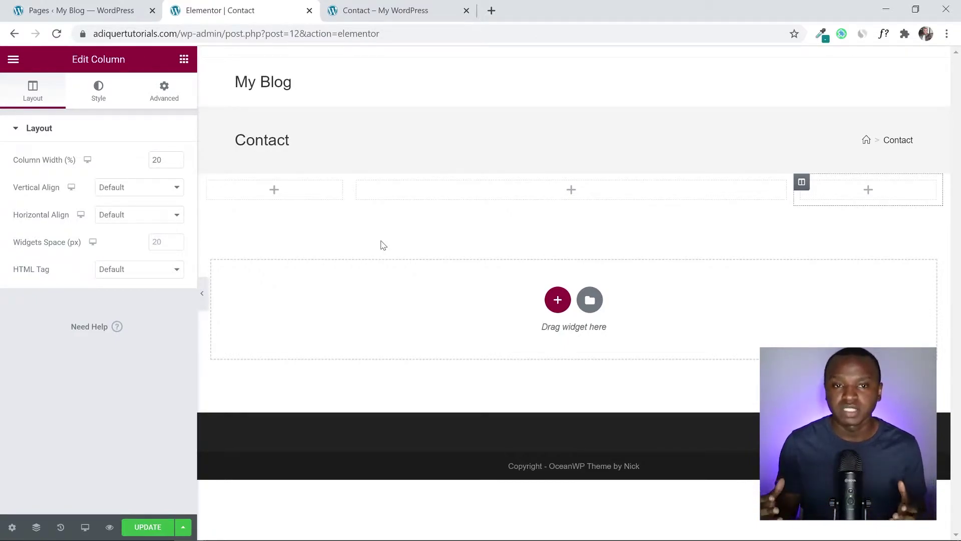
Step: After checking the sample contact page, add an Icon List to the middle column and remove its second and third items
click(371, 6)
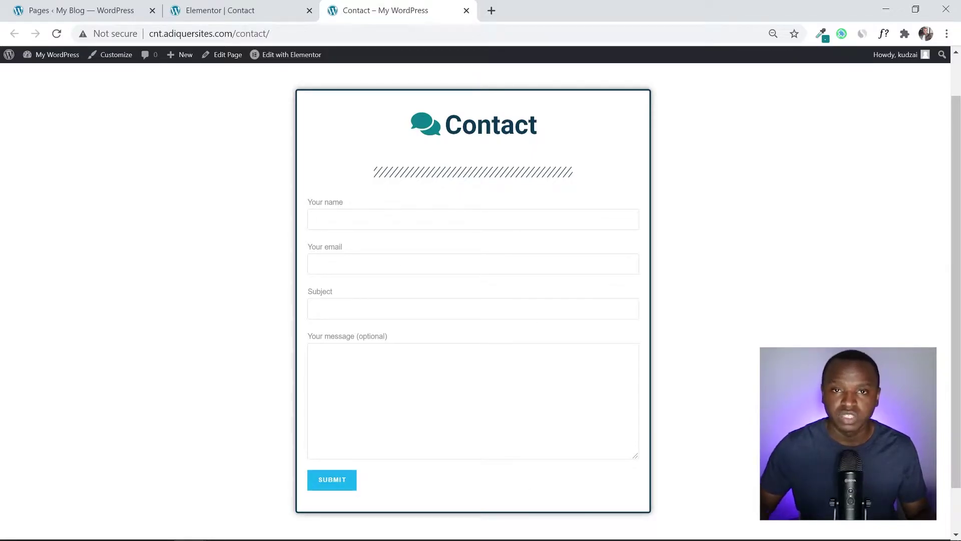
click(223, 10)
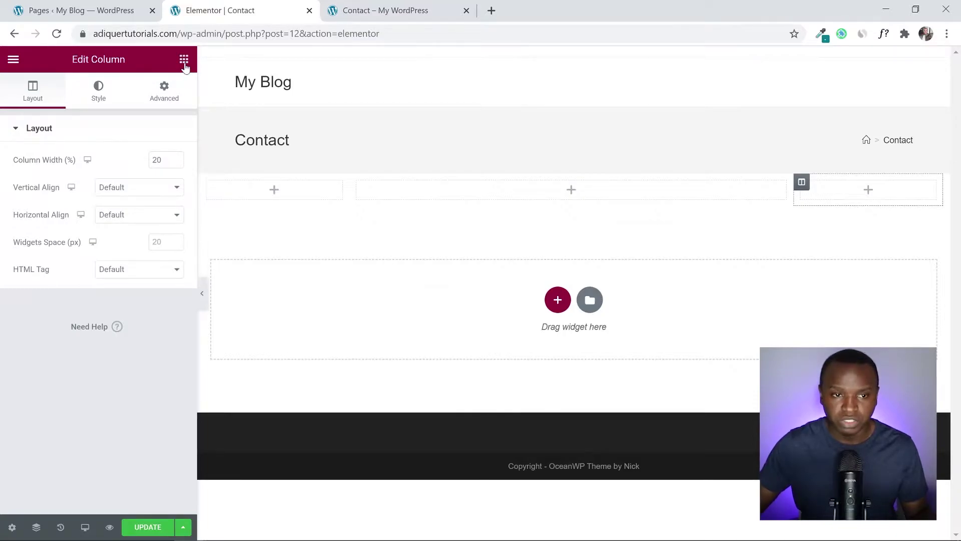
click(184, 60)
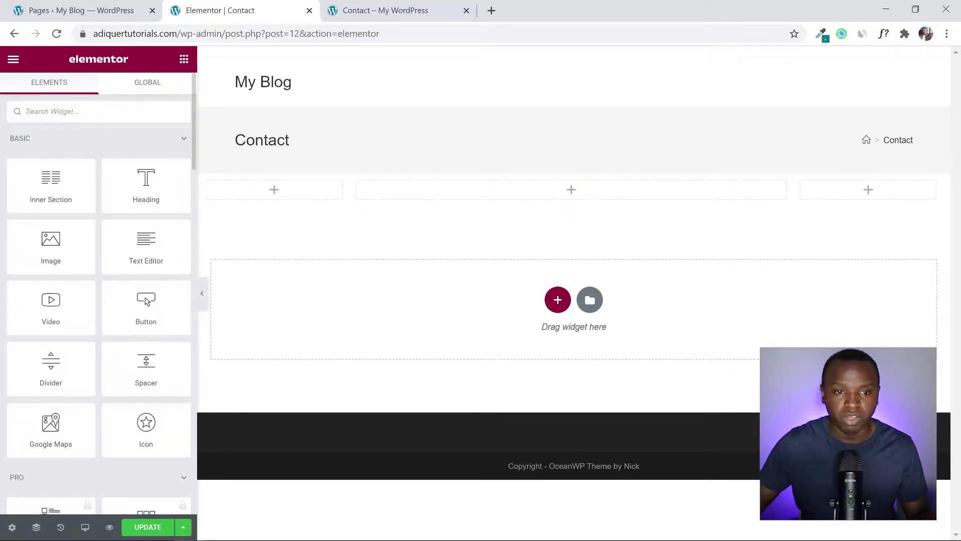
text(icon)
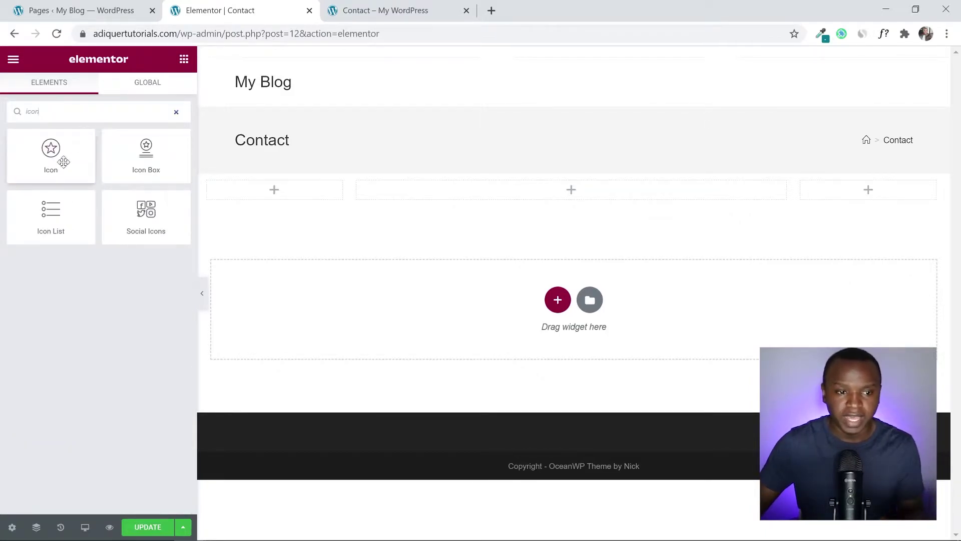
drag(58, 221, 521, 187)
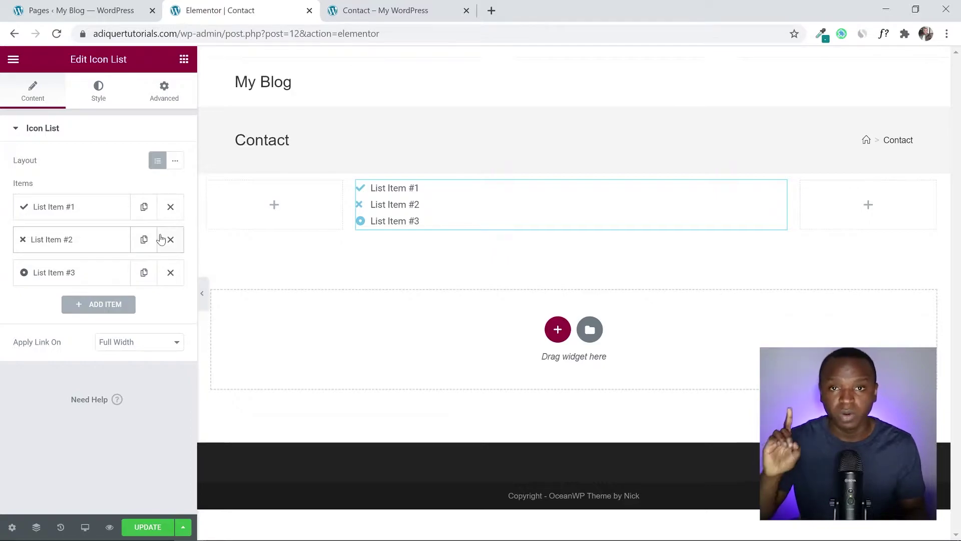
click(171, 272)
click(170, 241)
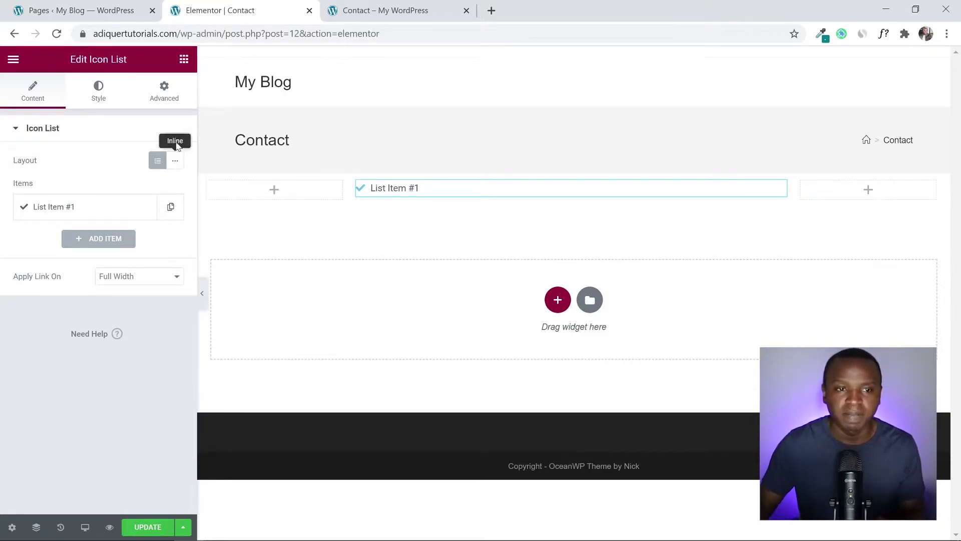
Step: Add a Divider widget below the icon list in the middle column
click(184, 59)
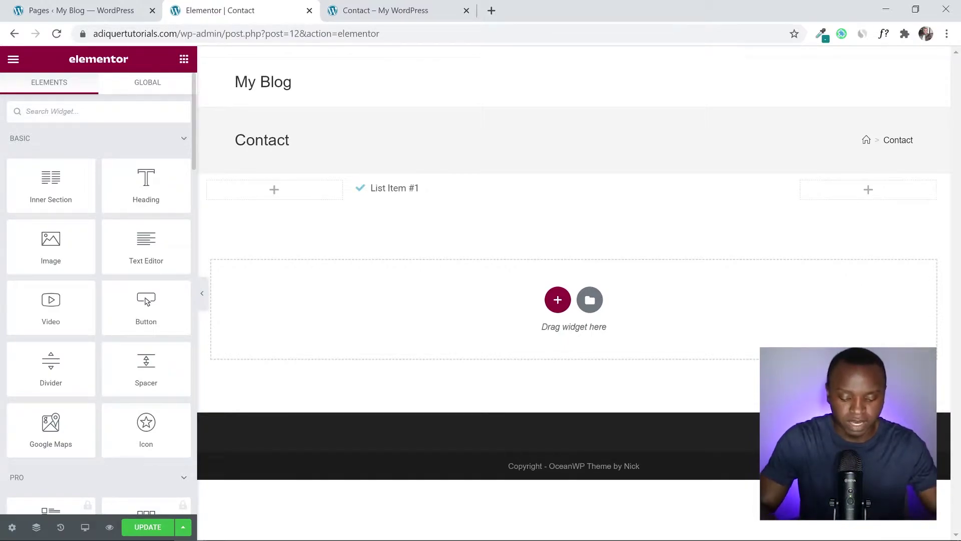
text(divi)
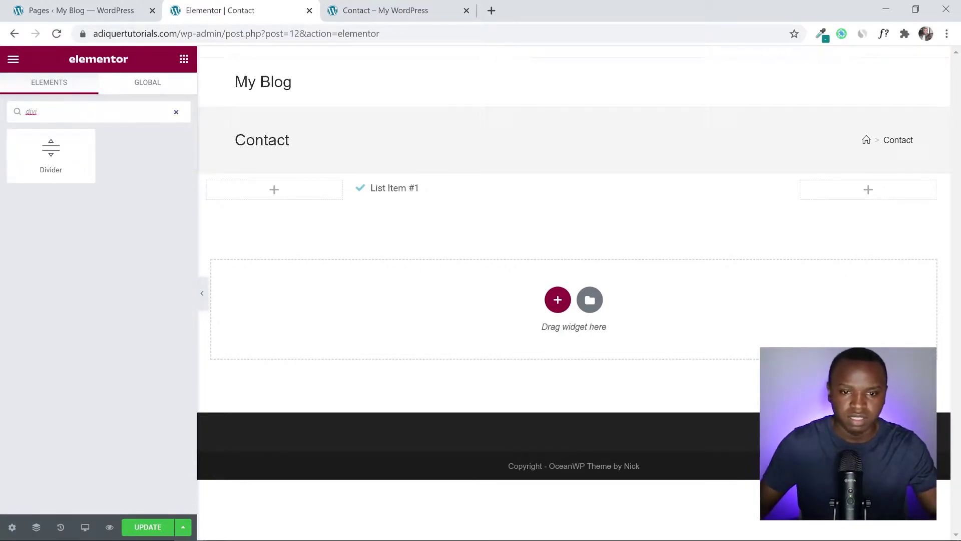
drag(60, 164, 472, 194)
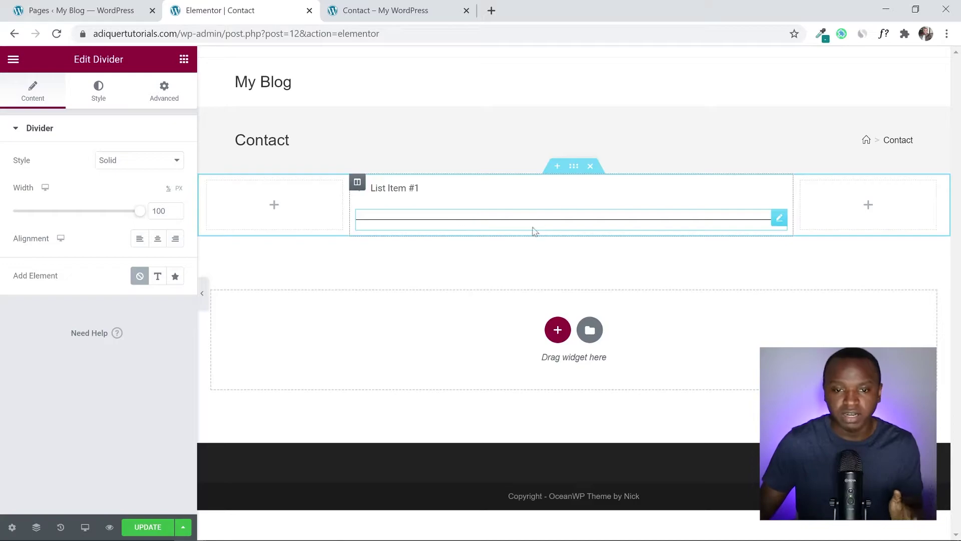
Step: Add a Shortcode widget to the middle column and place it below the divider
click(184, 60)
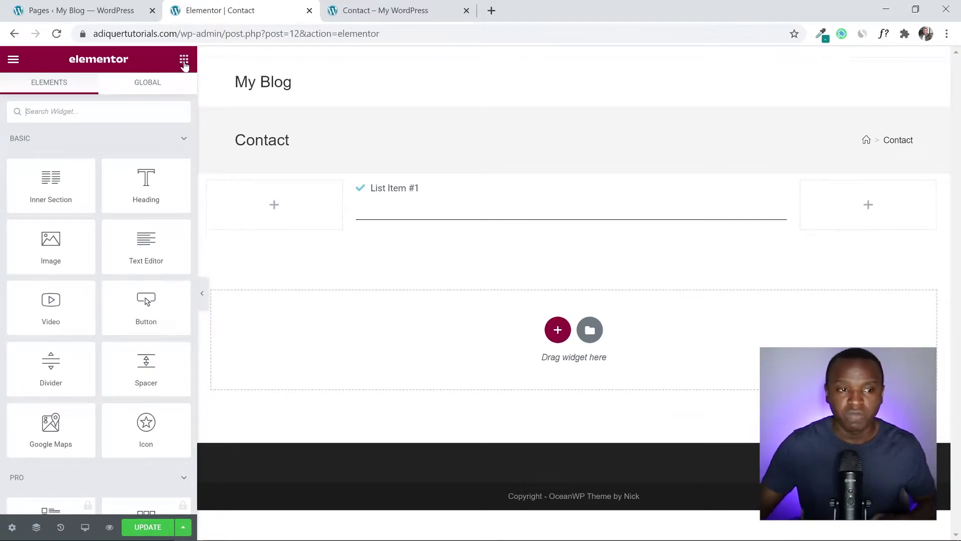
text(short)
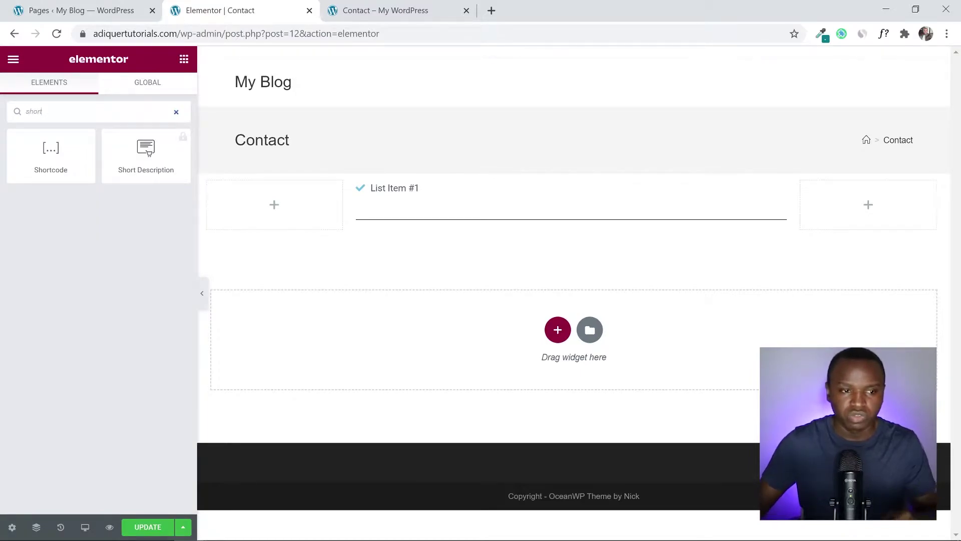
drag(50, 151, 511, 222)
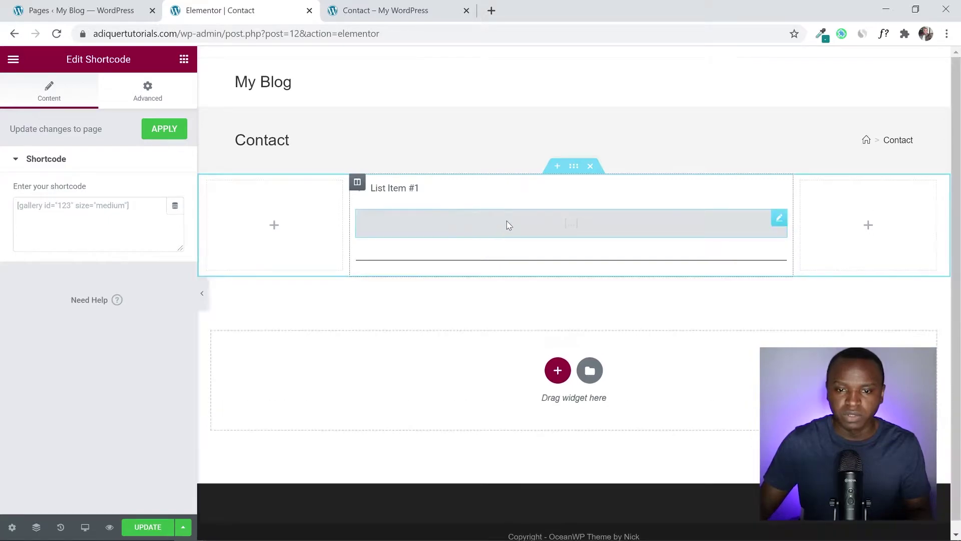
drag(616, 225, 522, 319)
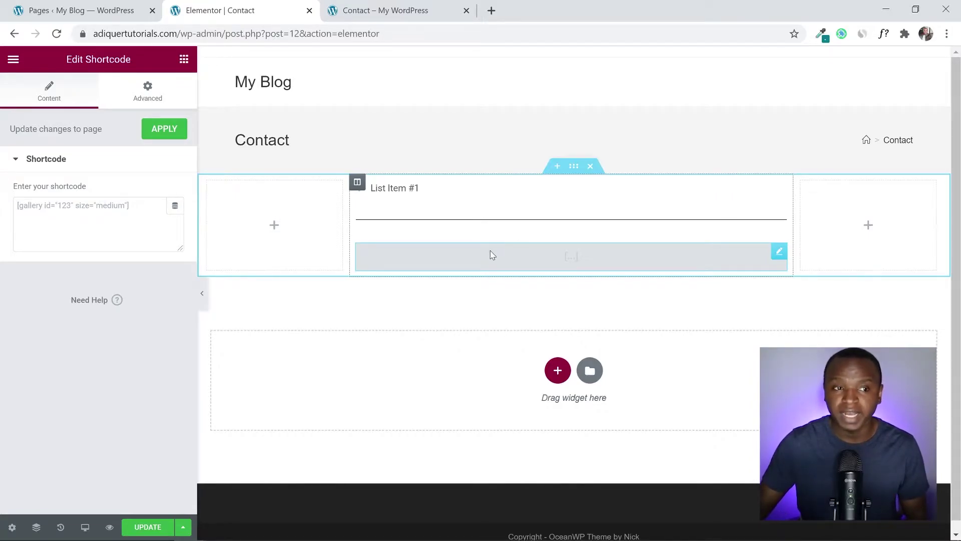
Step: Copy the shortcode of Contact form 1 from the Contact Forms list in the WordPress dashboard
click(57, 10)
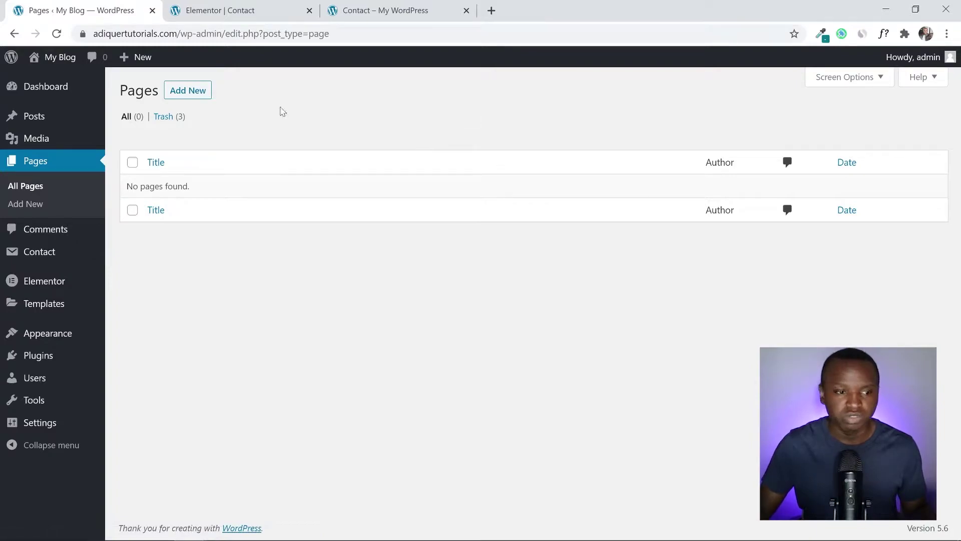
mouse_move(44, 261)
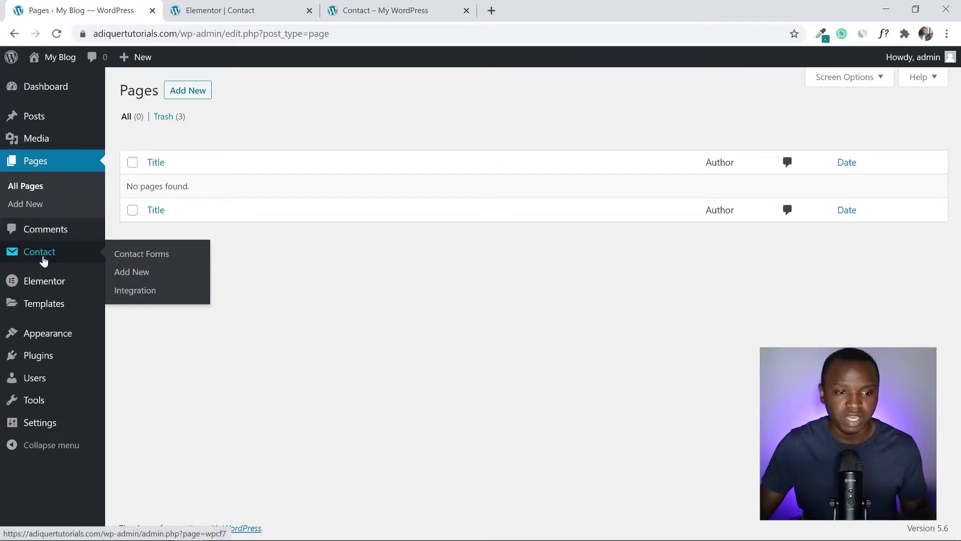
click(142, 257)
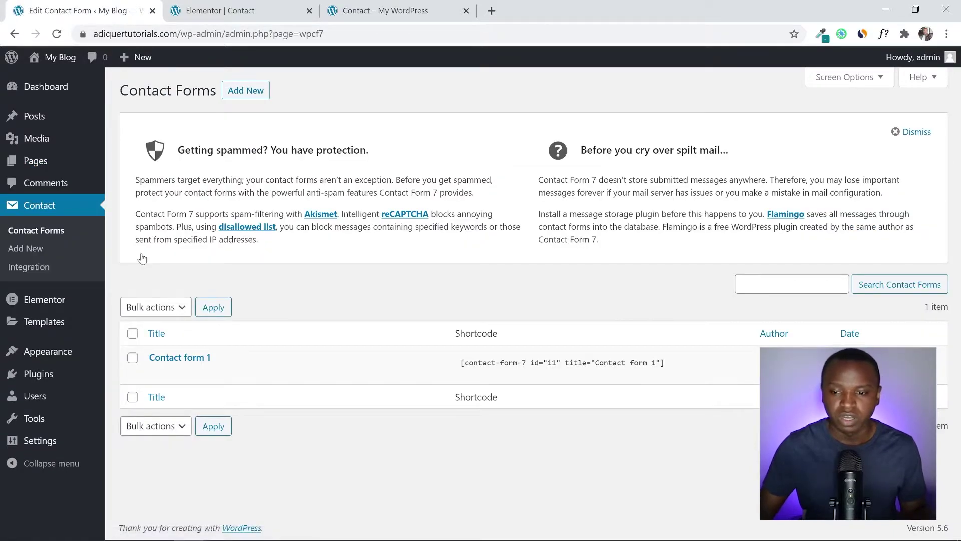
mouse_move(463, 353)
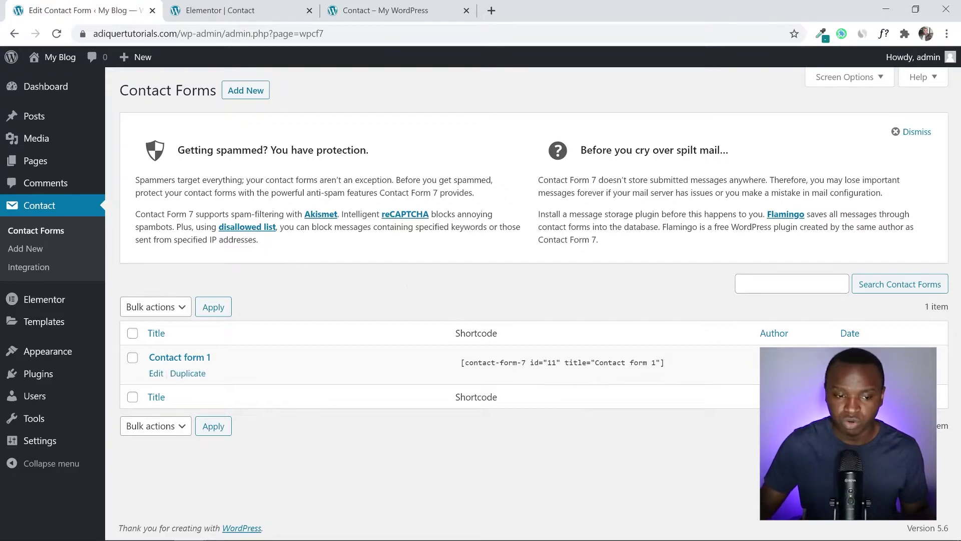
click(561, 362)
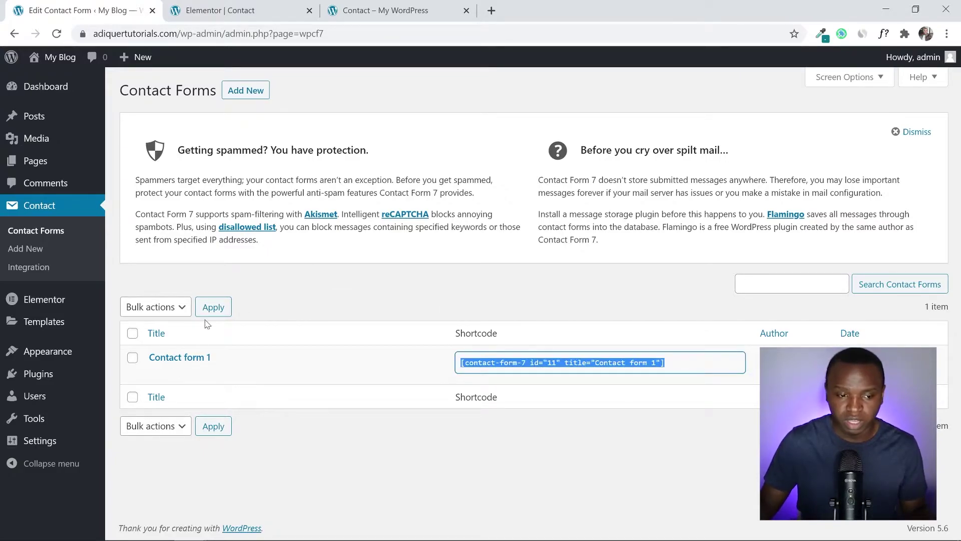
mouse_move(189, 359)
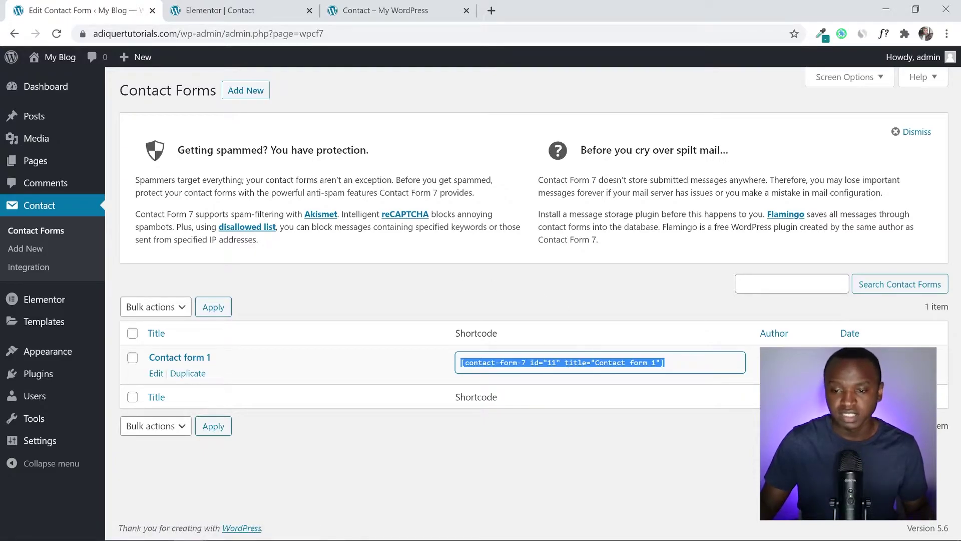
right_click(610, 363)
click(629, 373)
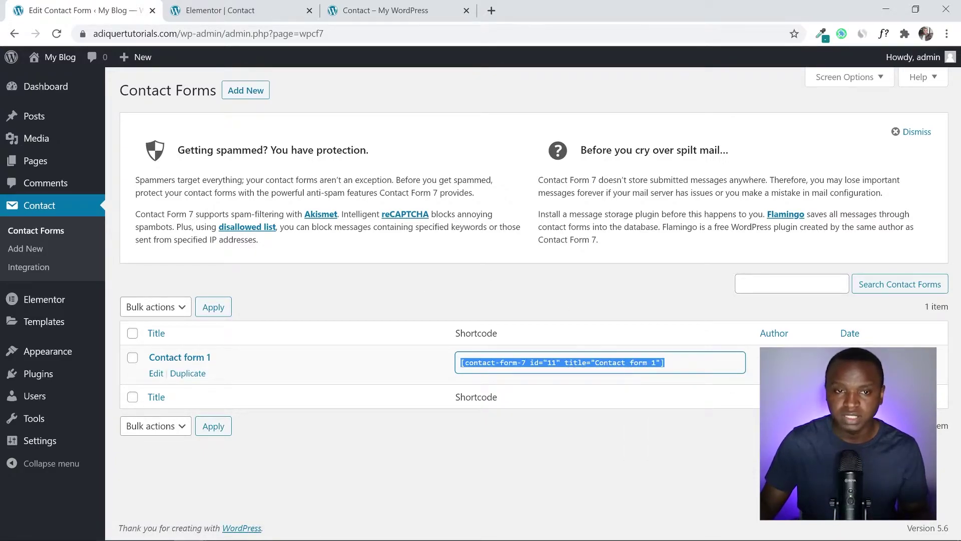
Step: Paste the shortcode [contact-form-7 id="11" title="Contact form 1"] into the Shortcode widget in the Elementor editor and check the rendered form
click(226, 7)
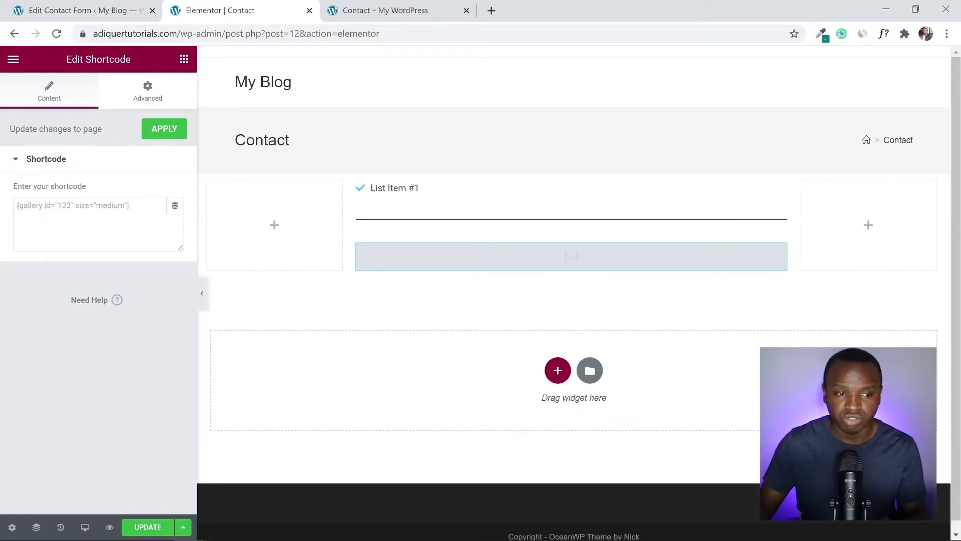
click(62, 209)
right_click(62, 209)
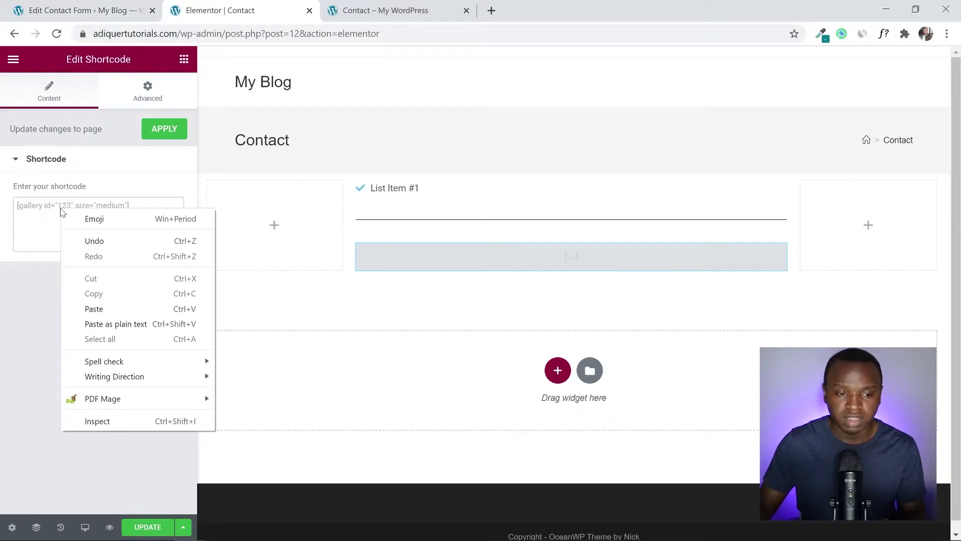
click(124, 308)
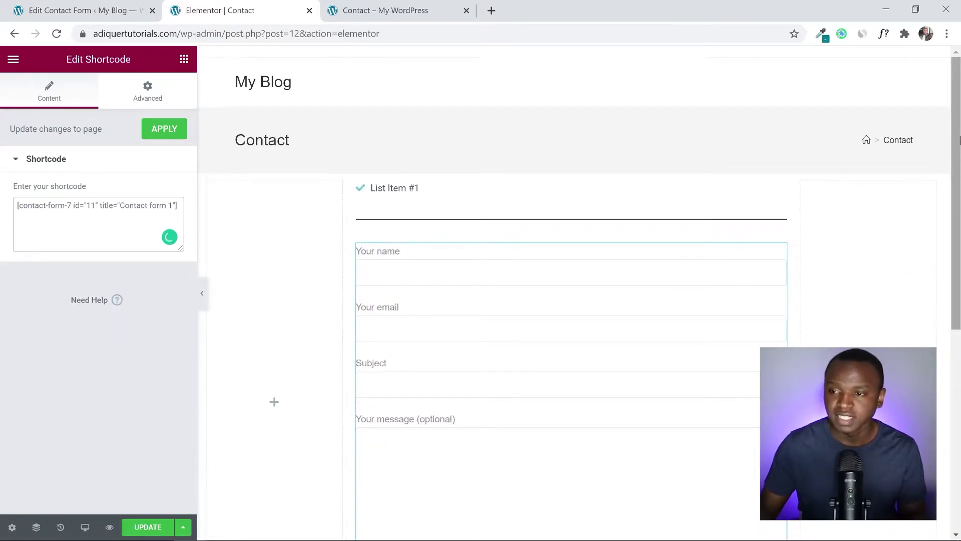
scroll(960, 140, down, 3)
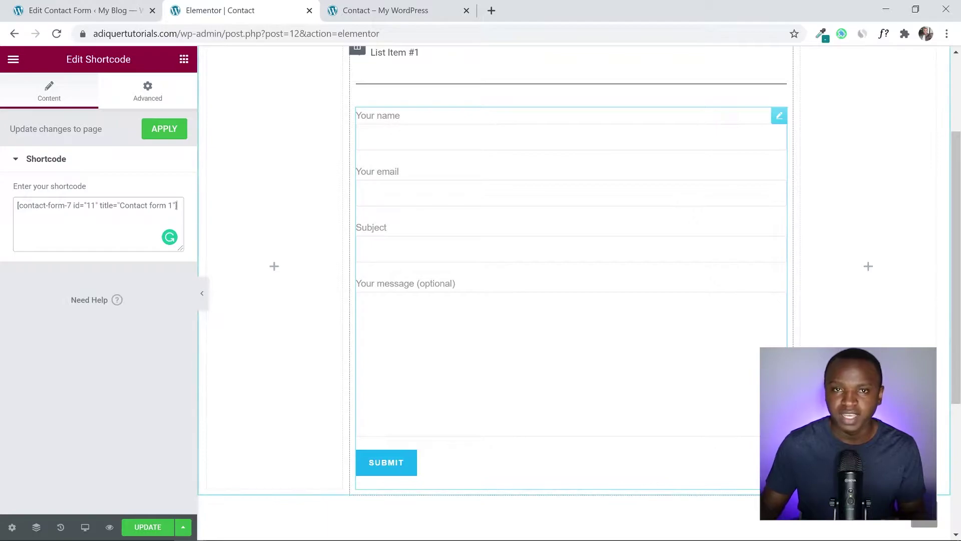
scroll(656, 199, up, 1)
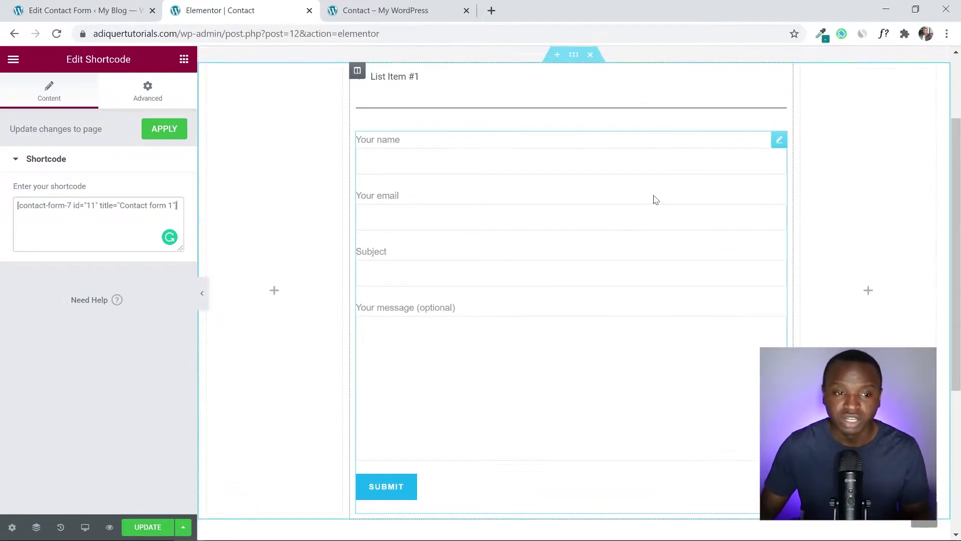
Step: Apply the shortcode change to the page and compare the layout with the finished sample contact page
scroll(655, 199, up, 2)
click(165, 133)
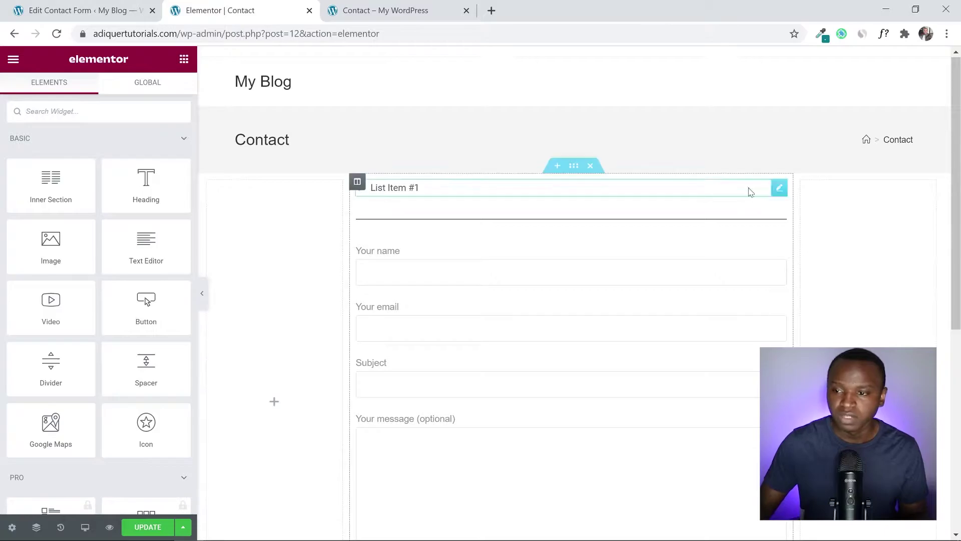
drag(956, 185, 959, 270)
scroll(438, 187, up, 3)
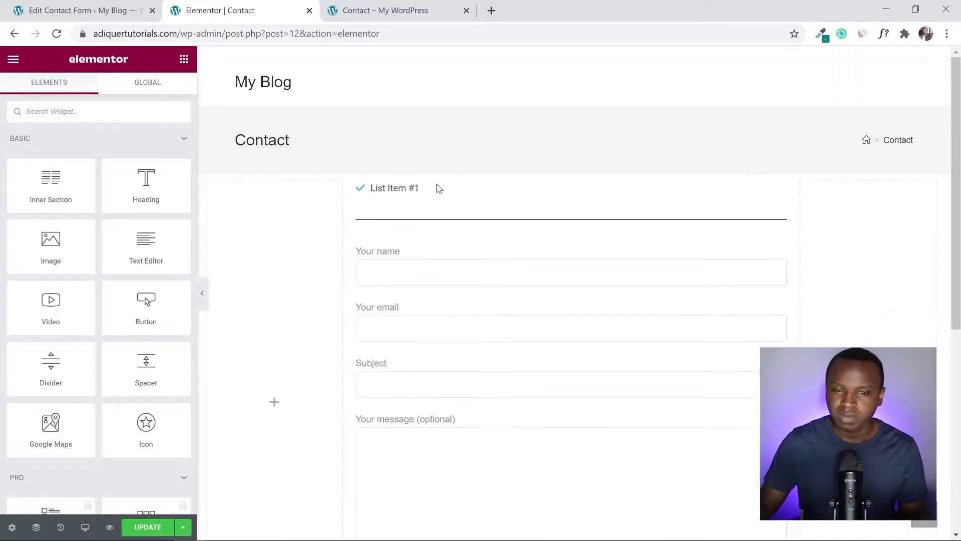
click(409, 6)
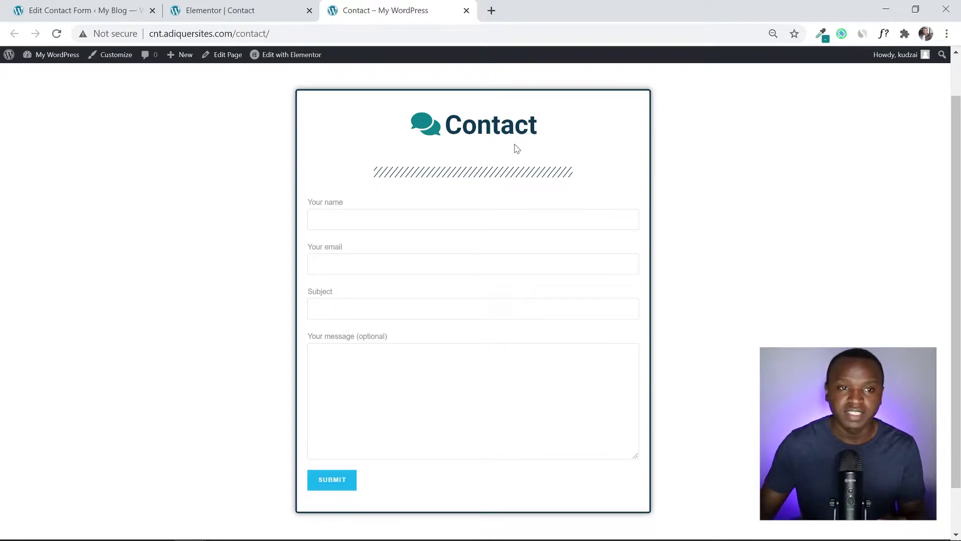
click(250, 4)
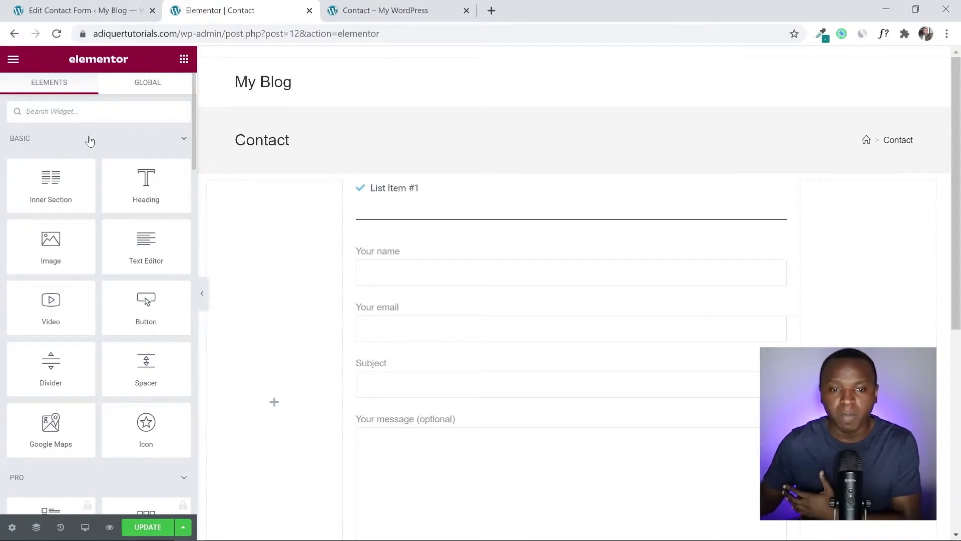
Step: Open the published Contact page from the WordPress Pages list in a new tab, placed after the Elementor editor tab
click(100, 12)
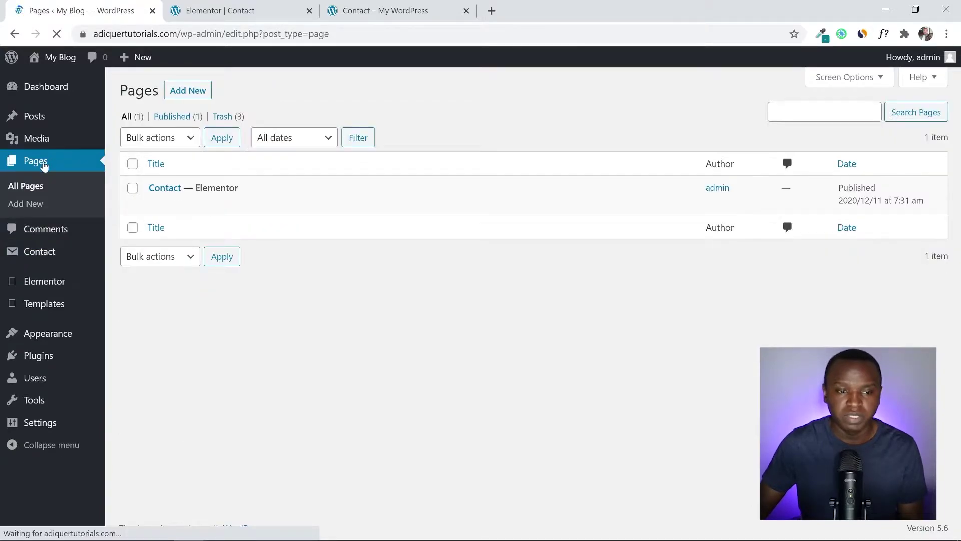
mouse_move(266, 200)
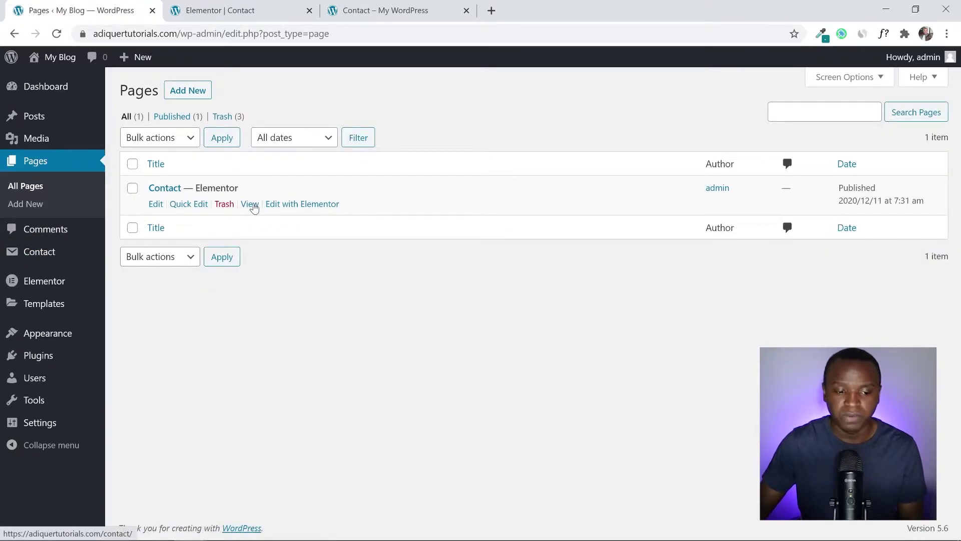
right_click(254, 208)
click(289, 213)
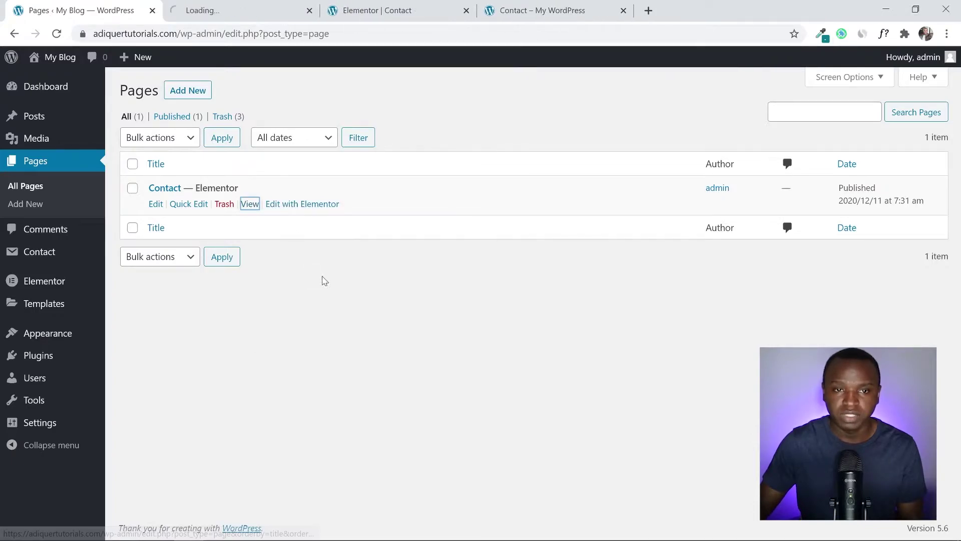
drag(235, 5, 376, 9)
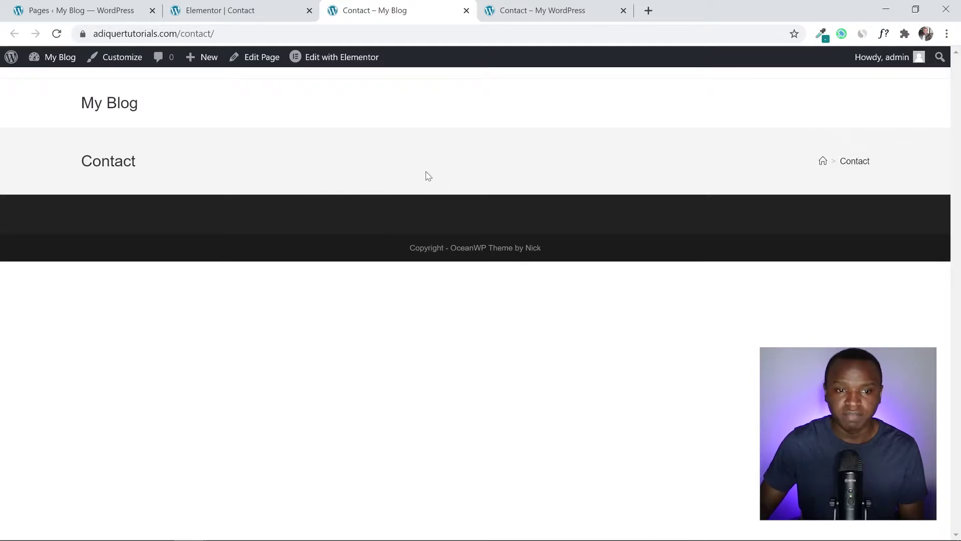
Step: Update the Contact page in the Elementor editor, reload the live page and compare it with the finished sample
click(234, 4)
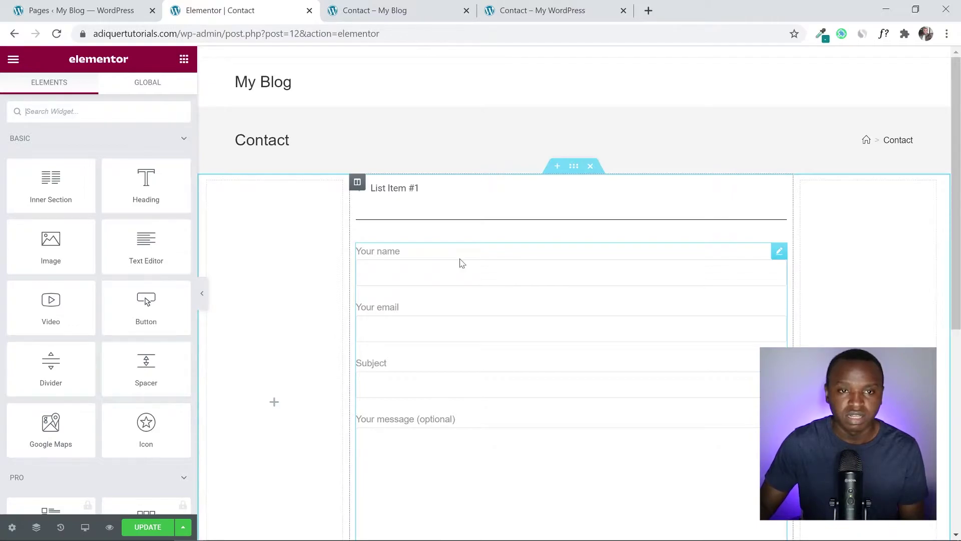
click(156, 527)
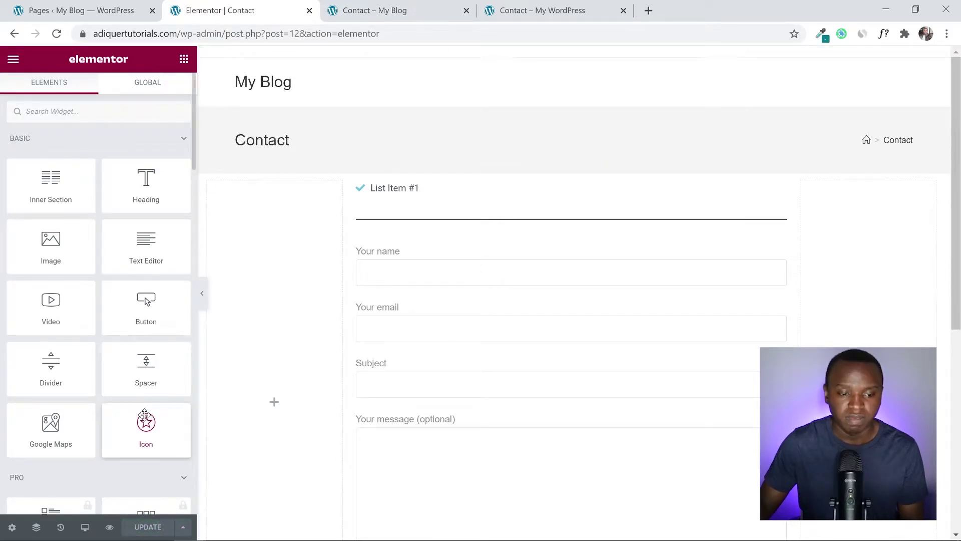
click(350, 11)
click(58, 33)
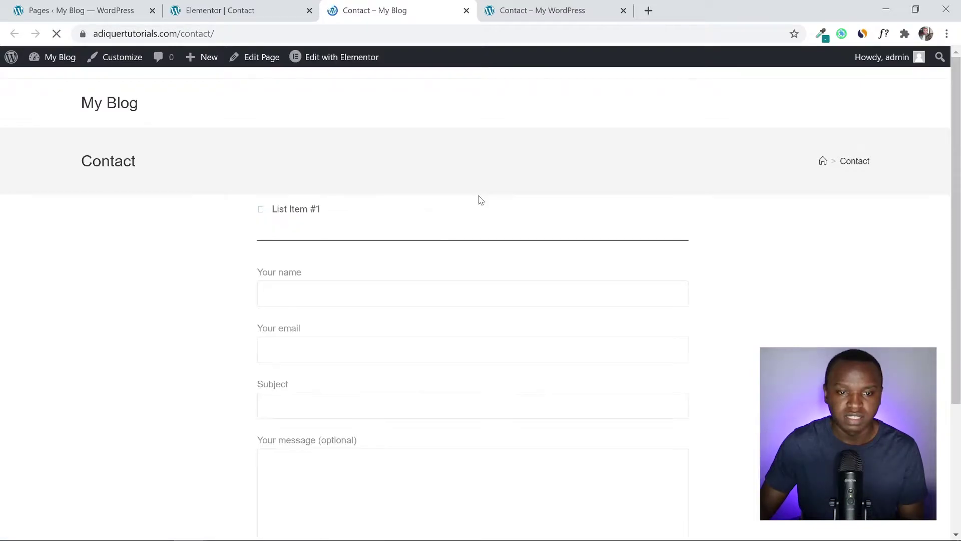
drag(959, 133, 959, 216)
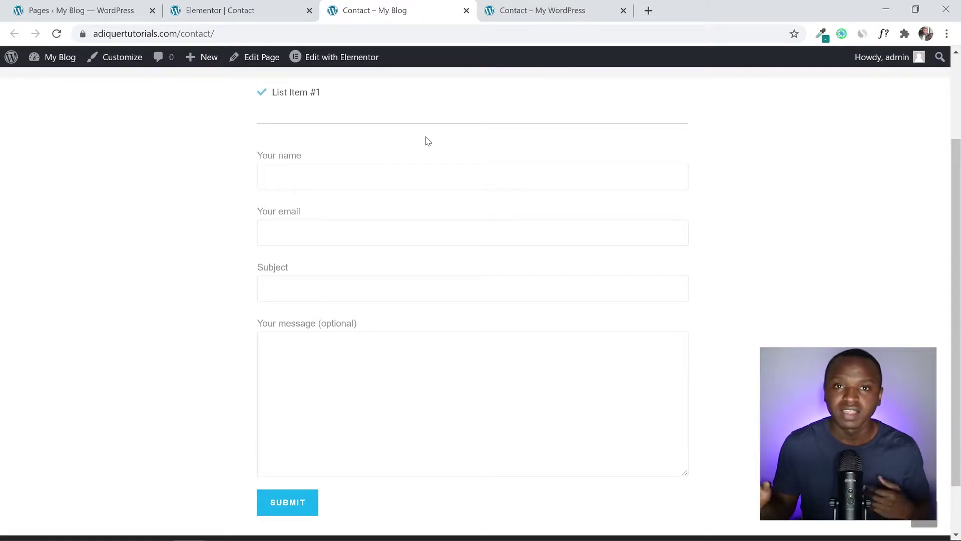
click(522, 3)
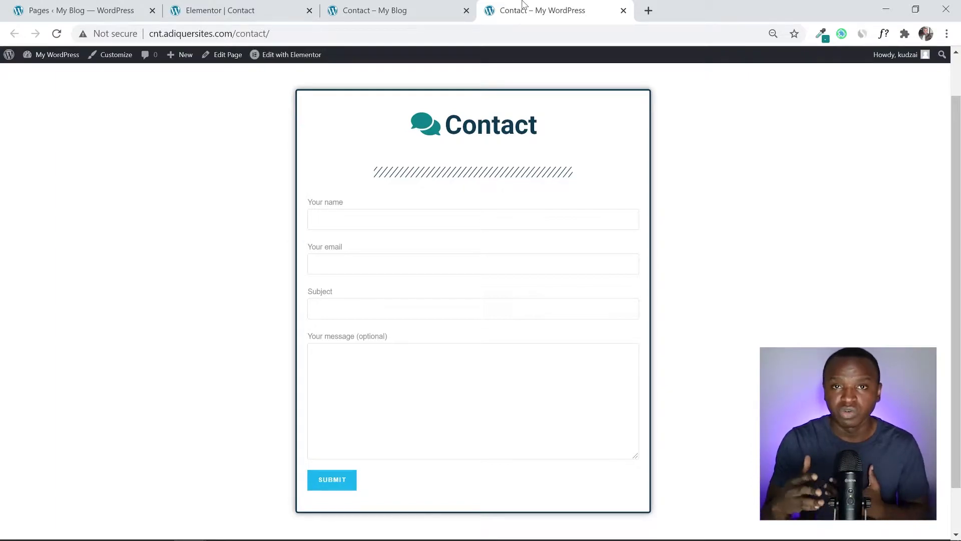
click(432, 6)
click(264, 8)
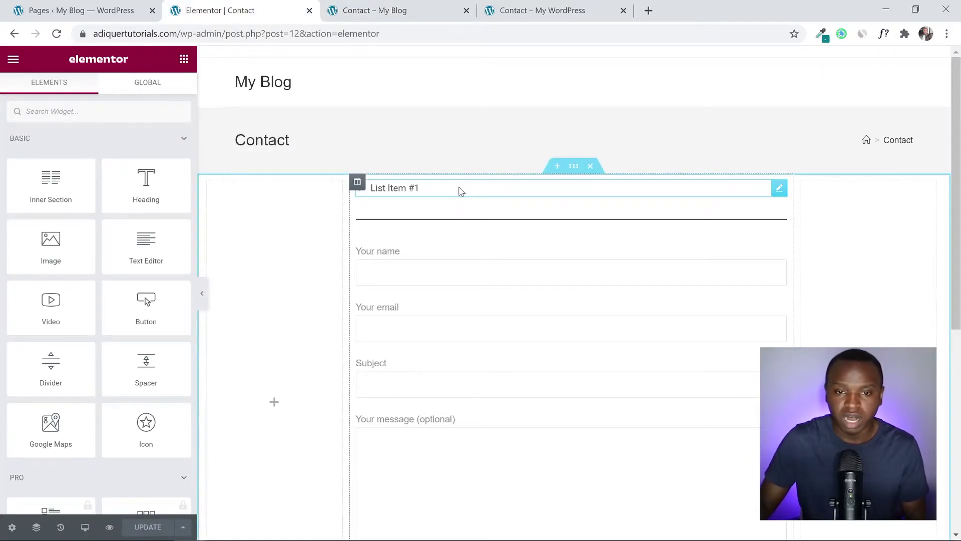
Step: Centre the icon list in the middle column and set its icon size to 50
click(780, 190)
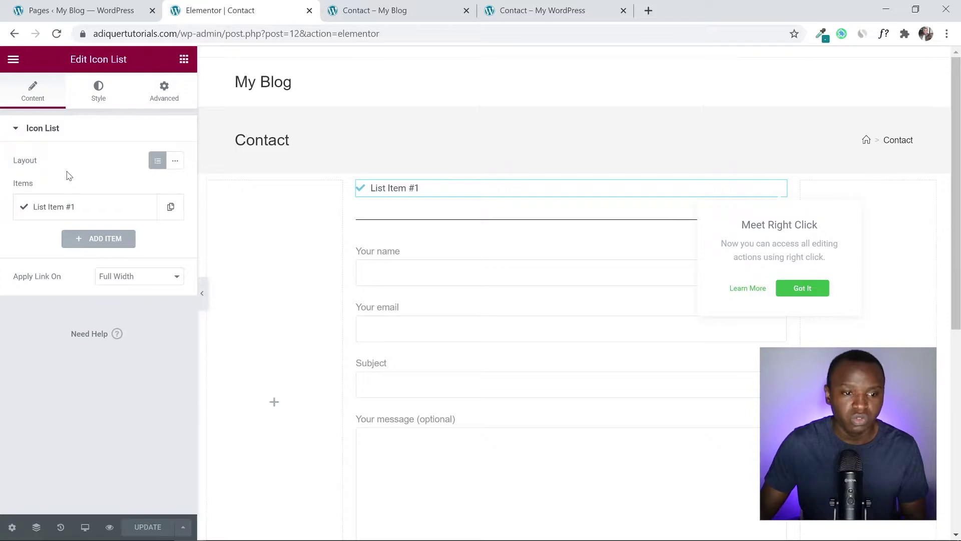
click(104, 94)
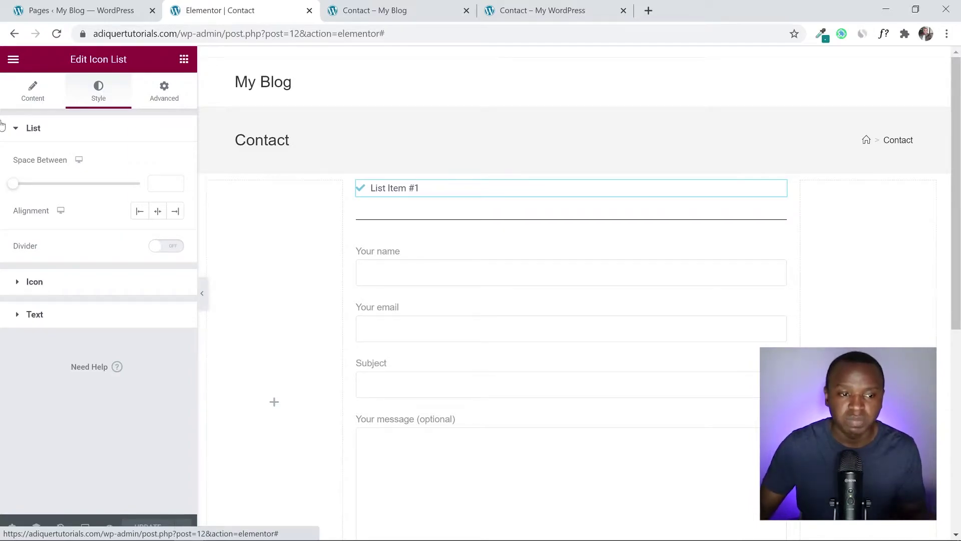
click(159, 214)
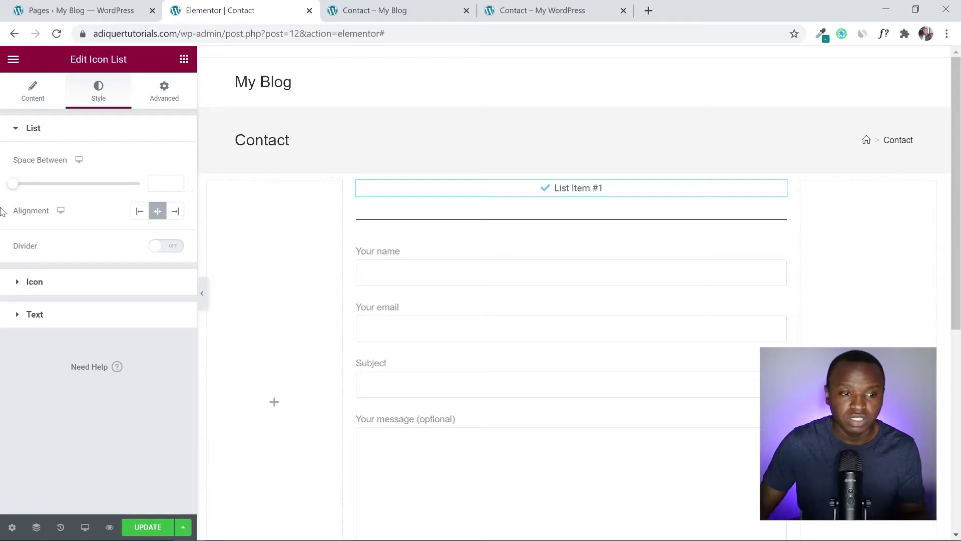
click(20, 282)
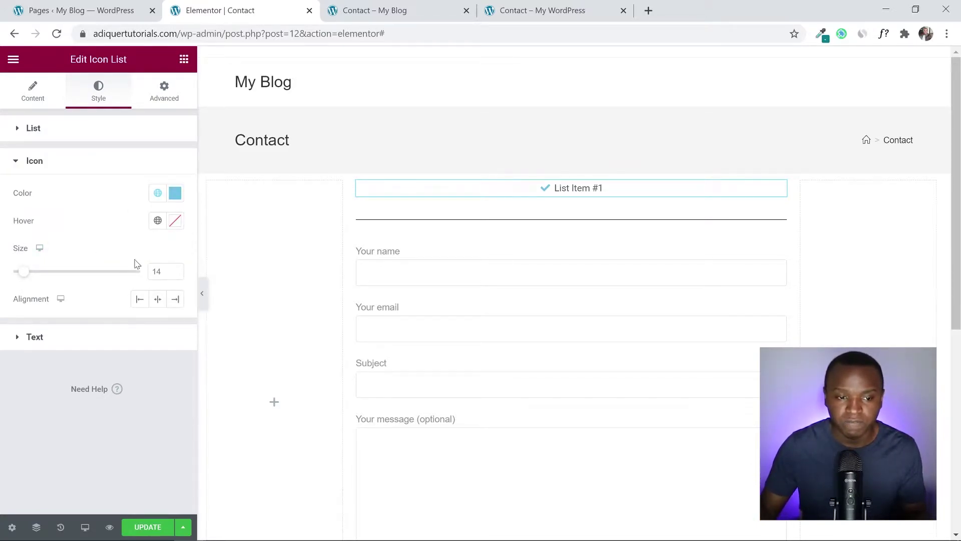
double_click(156, 271)
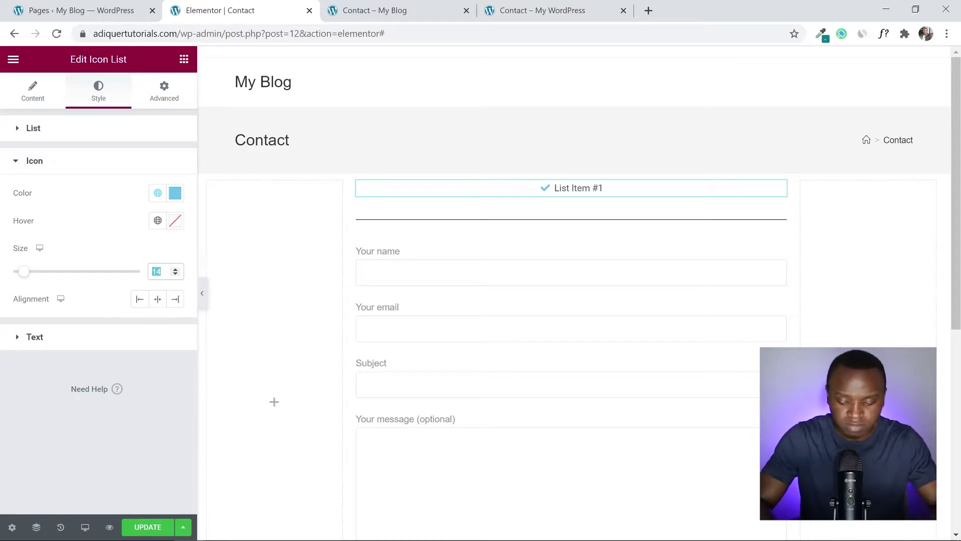
text(50)
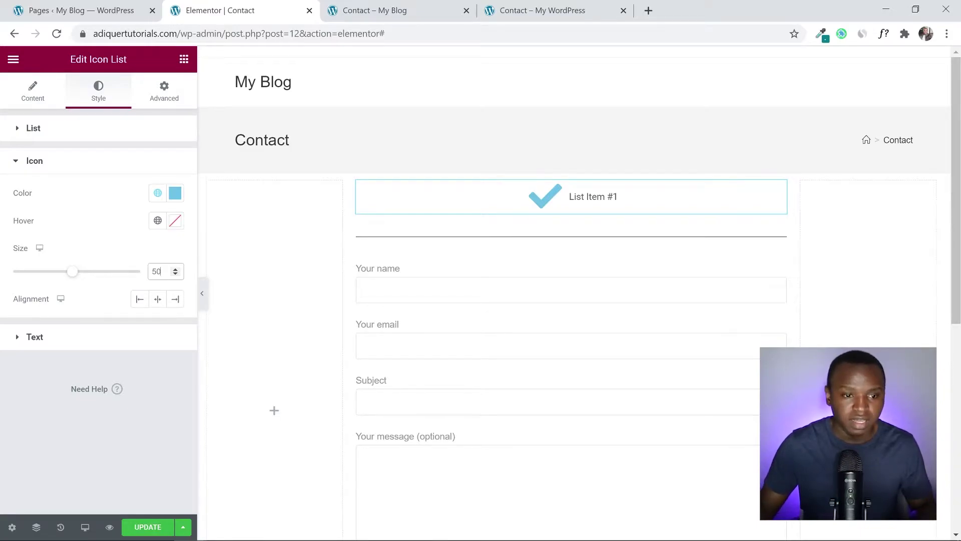
Step: Set the icon list text typography to size 50 px and weight 700
click(84, 341)
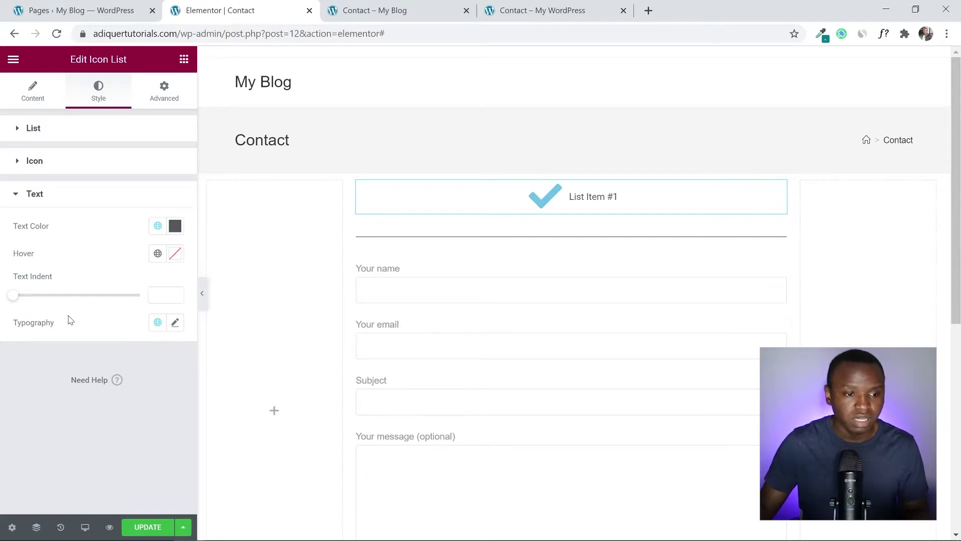
click(175, 323)
click(146, 434)
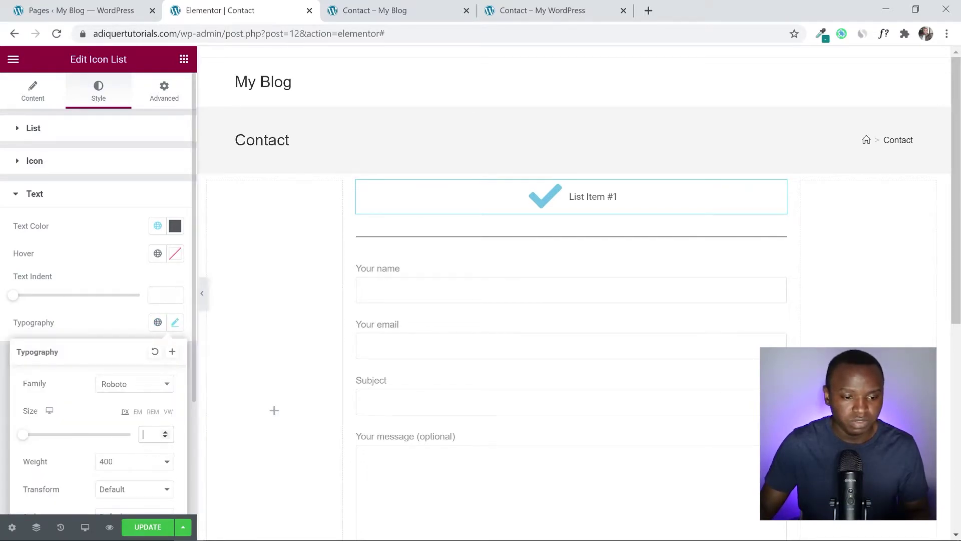
text(50)
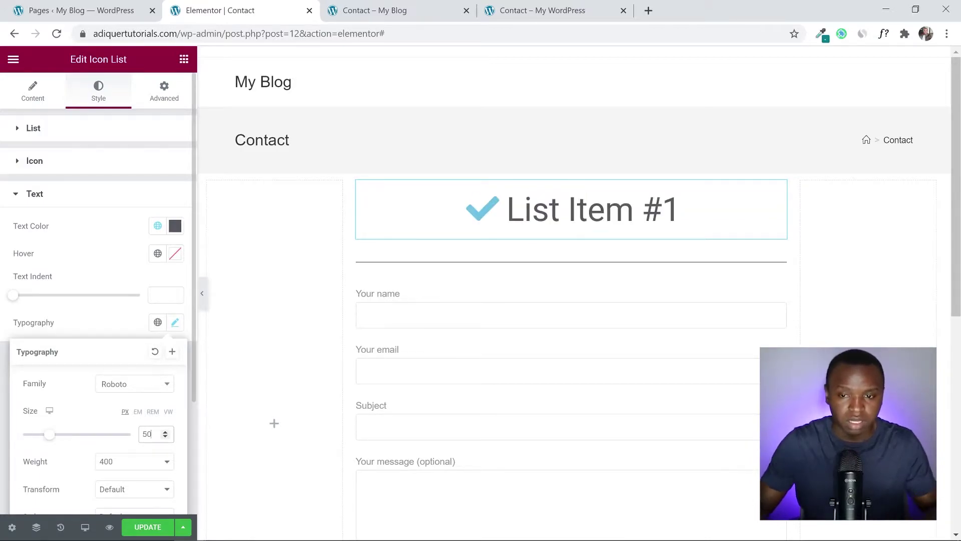
scroll(79, 353, down, 2)
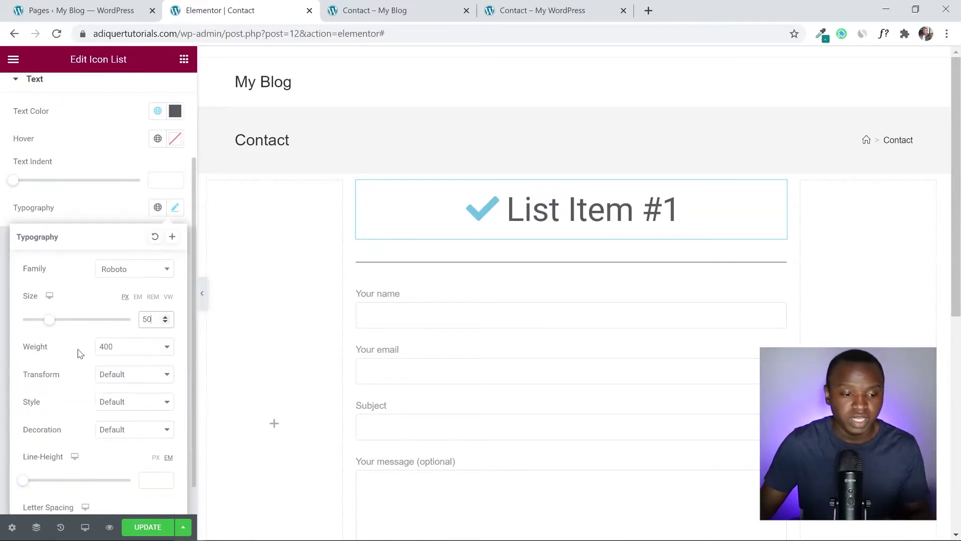
click(130, 350)
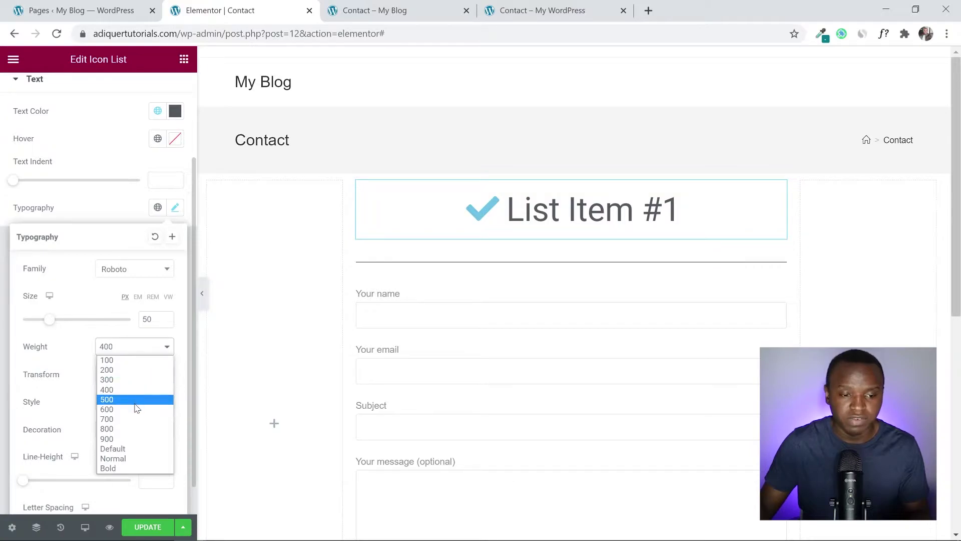
click(135, 420)
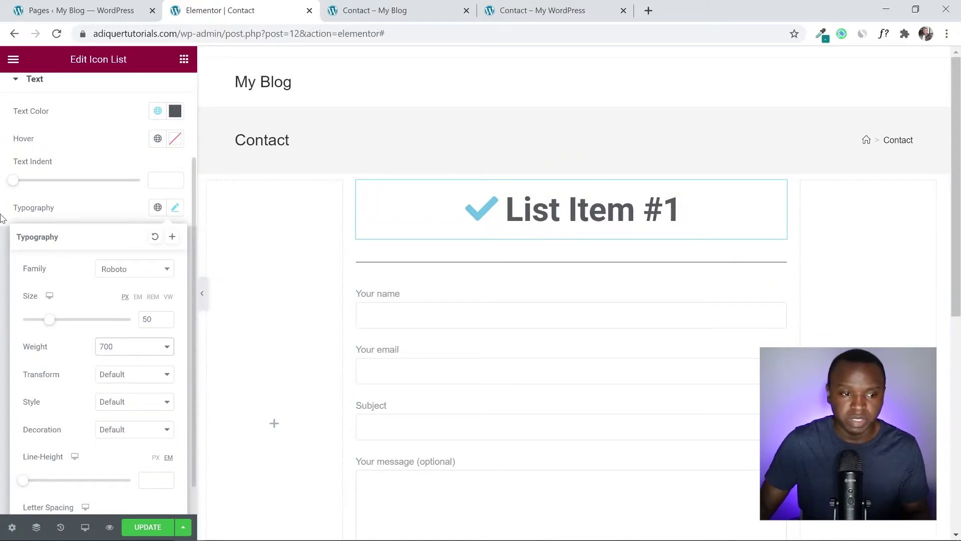
click(2, 215)
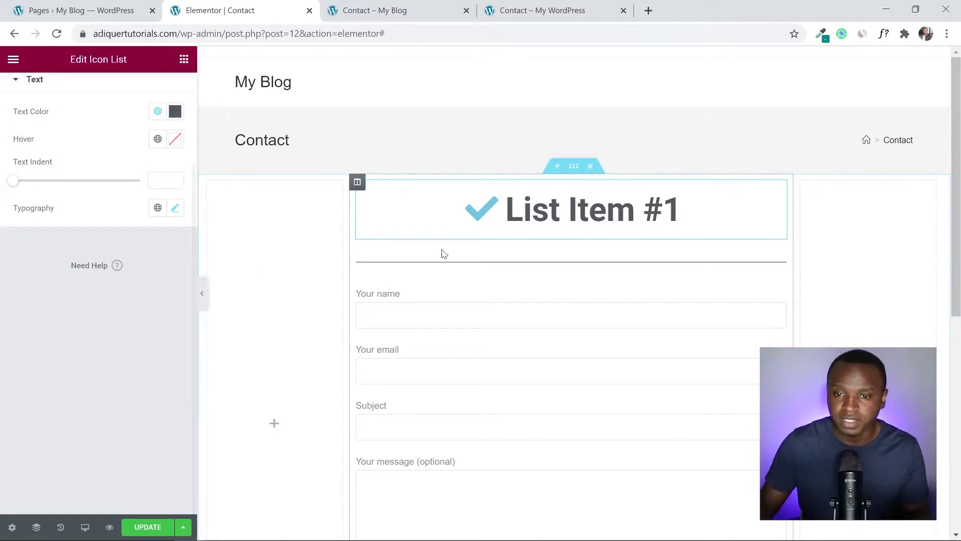
Step: Change the text of the icon list item to "Contact"
scroll(953, 200, down, 2)
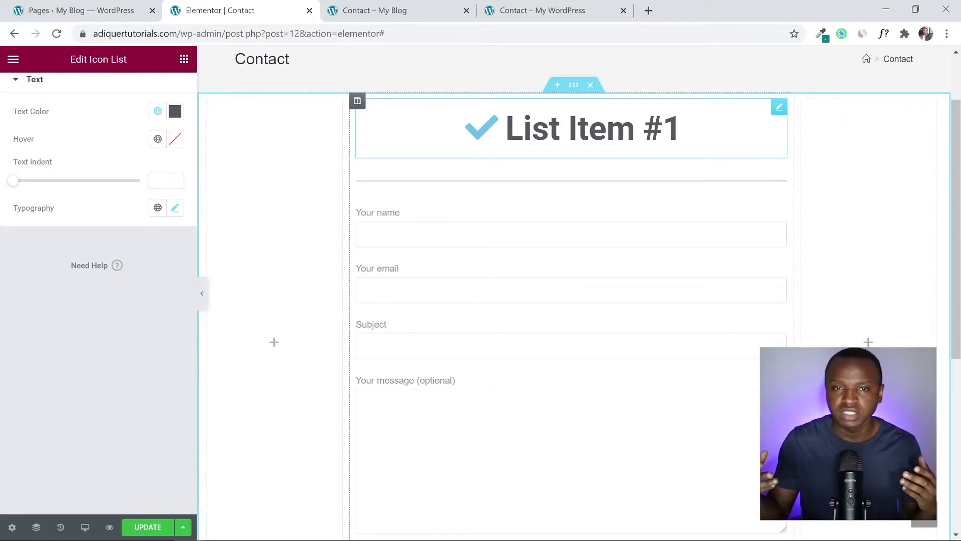
scroll(2, 310, up, 3)
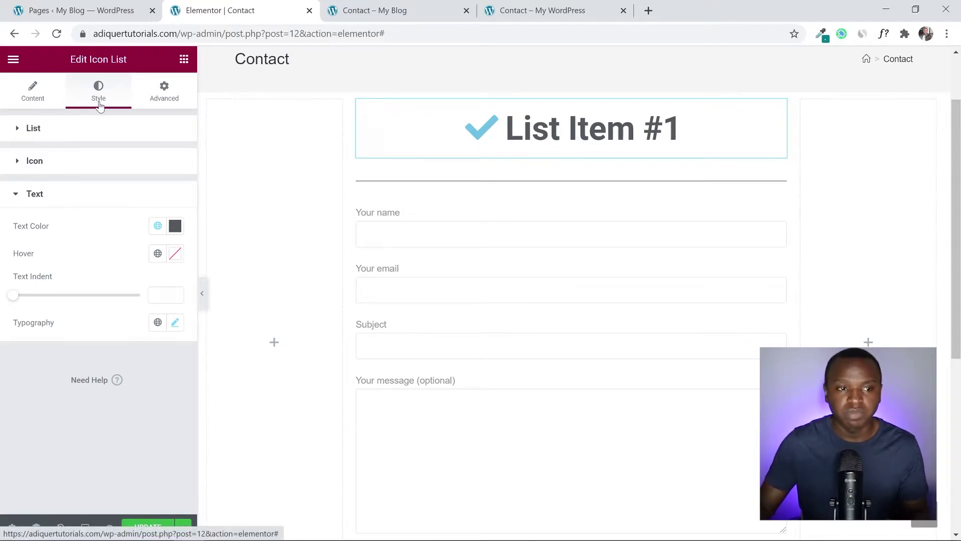
click(32, 94)
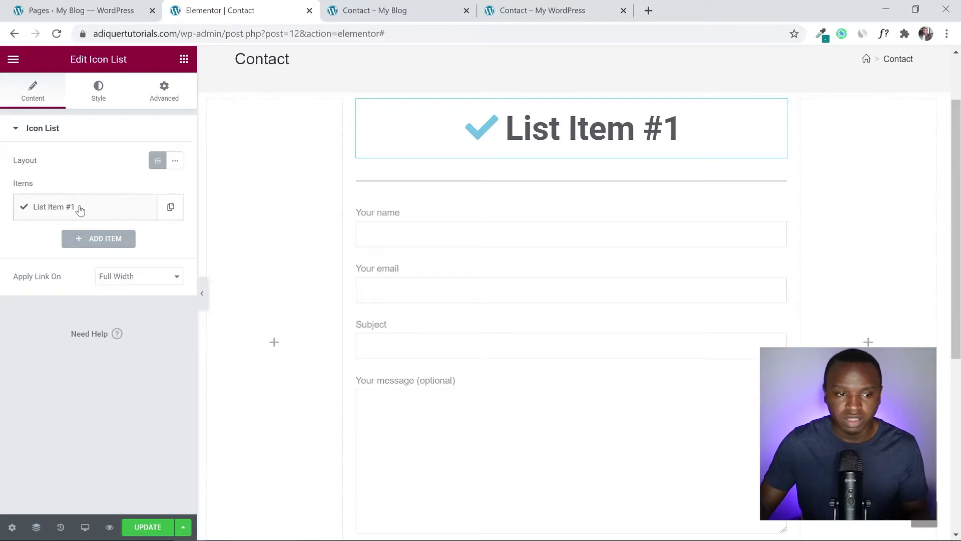
click(80, 210)
drag(67, 253, 2, 254)
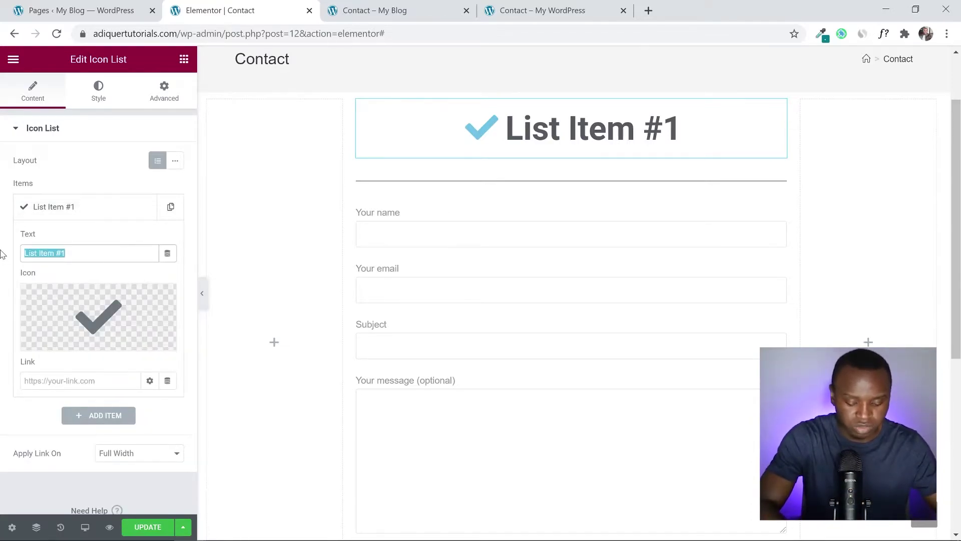
text(Cob)
key(BackSpace)
text(ntact)
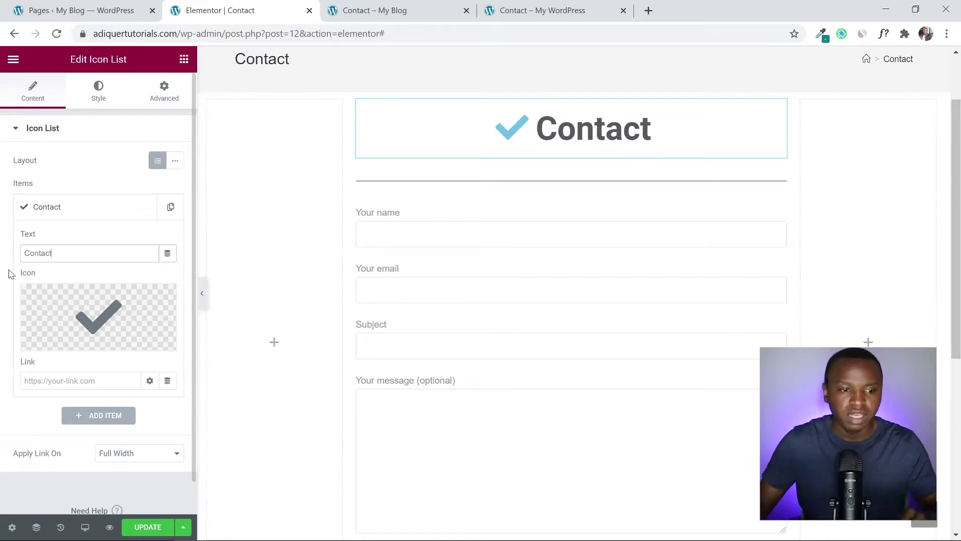
Step: Replace the icon of the "Contact" list item with the double speech bubble icon, filtering the icon library by "com"
click(98, 315)
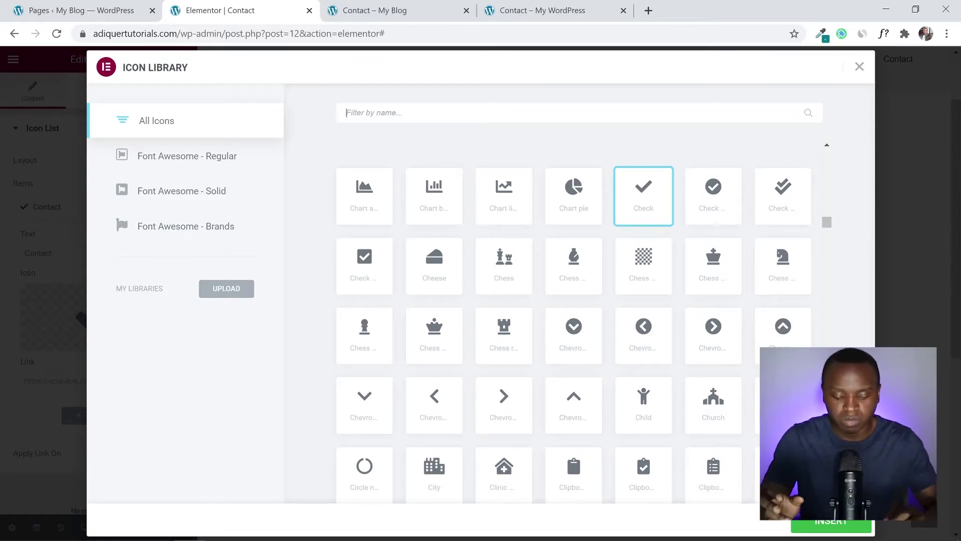
text(com)
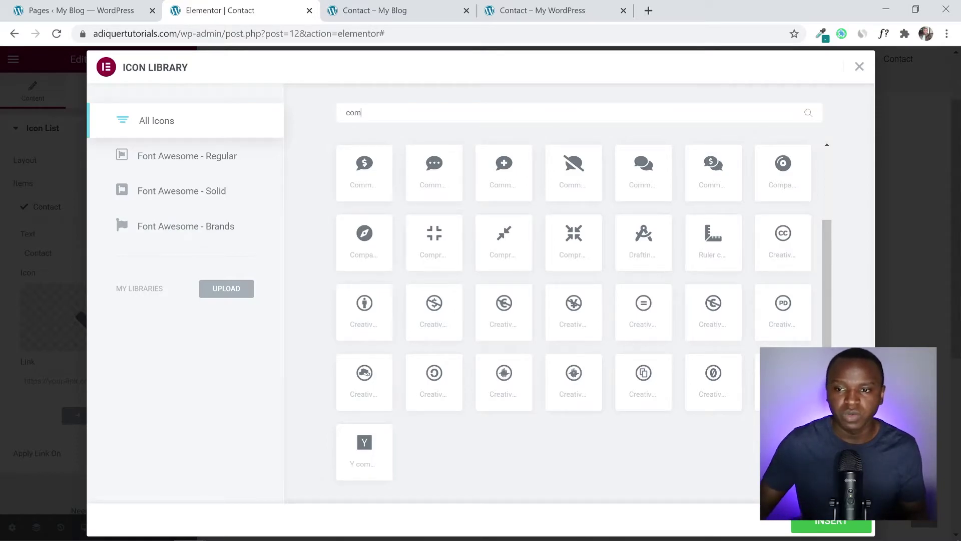
click(545, 5)
click(302, 5)
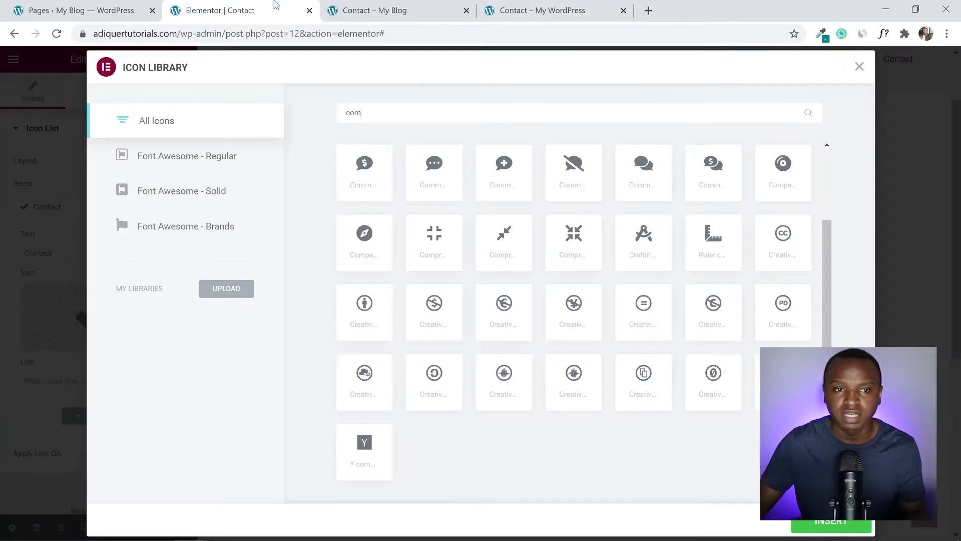
click(644, 176)
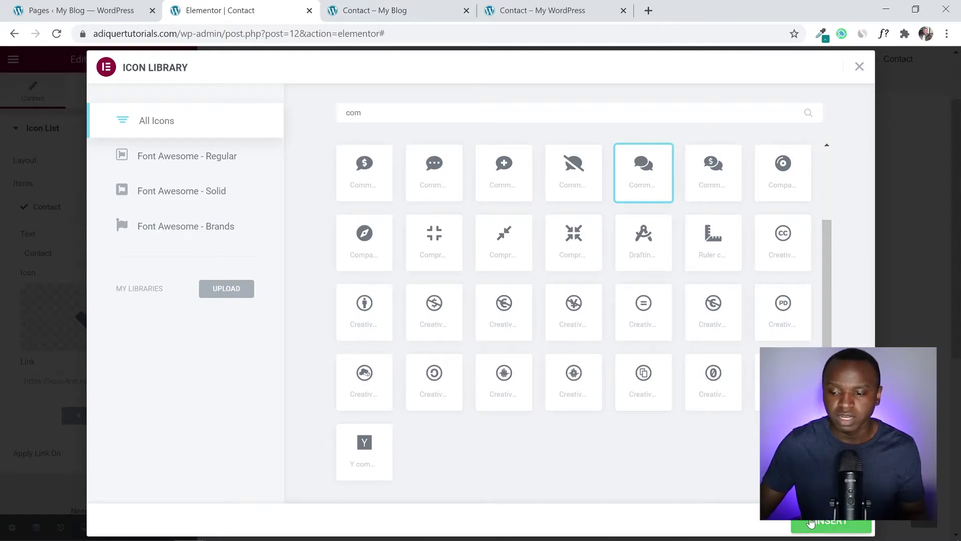
click(841, 527)
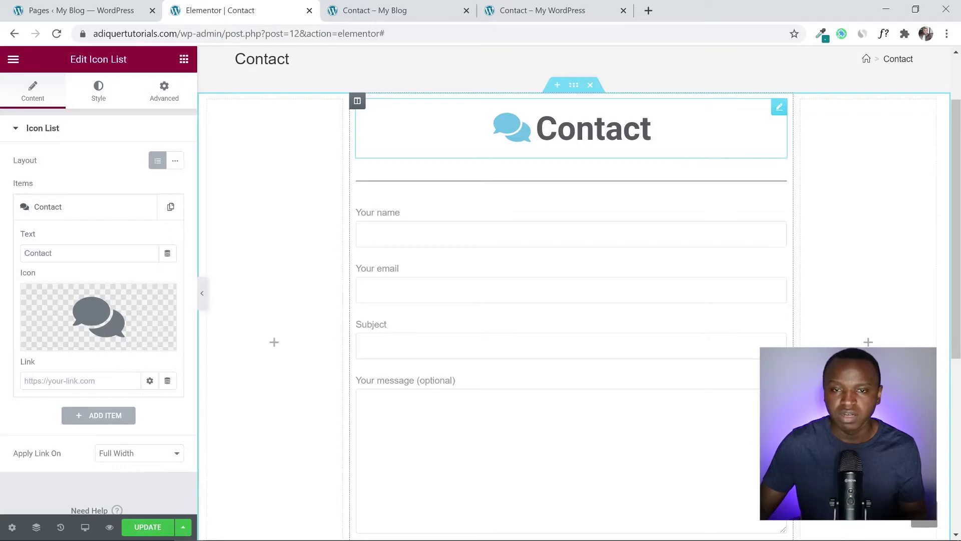
Step: Check the heading against the sample page, update the Contact page and reload its live version to review it
click(558, 6)
click(245, 7)
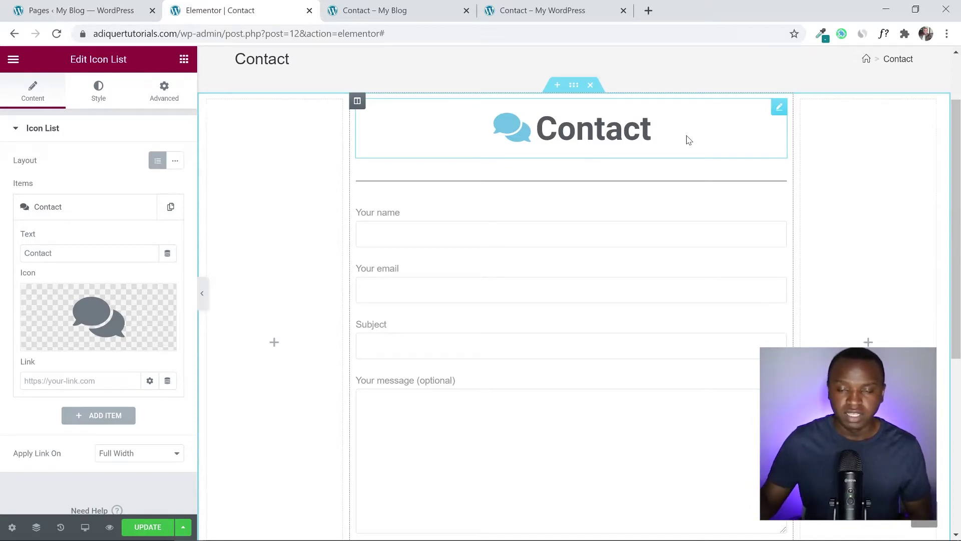
click(156, 526)
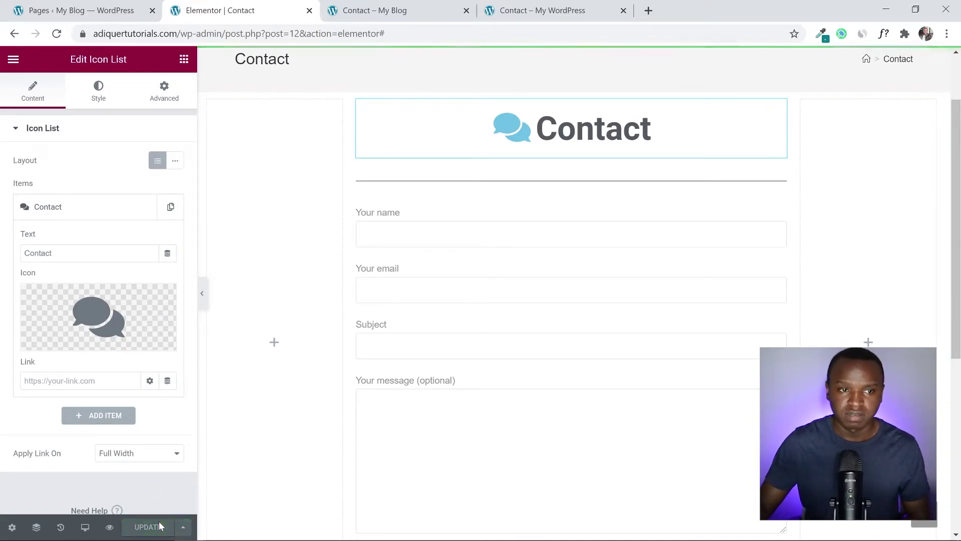
click(407, 20)
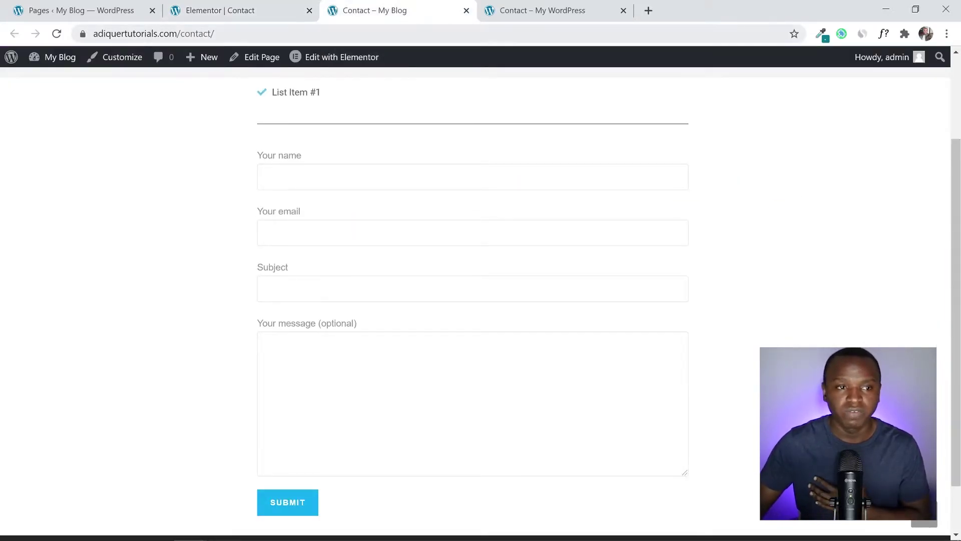
click(57, 33)
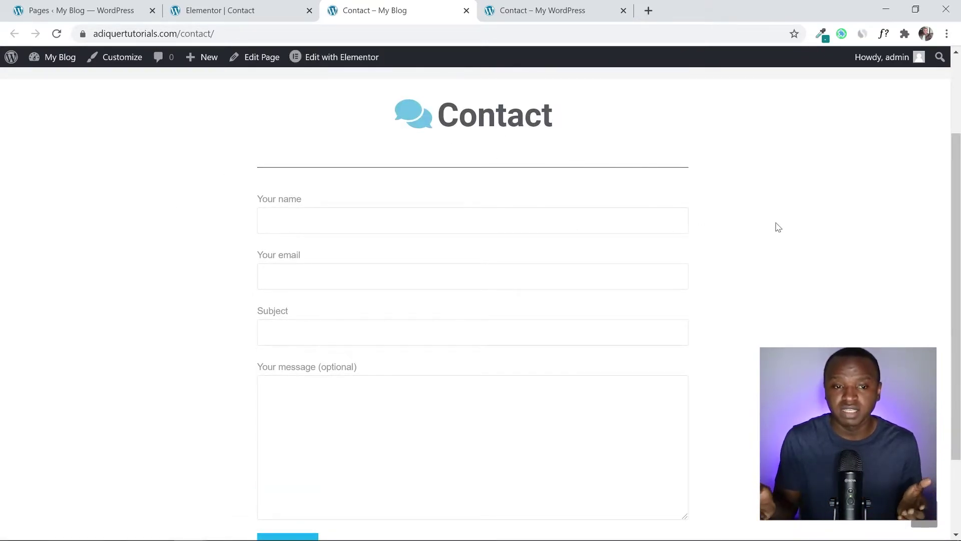
drag(958, 243, 959, 174)
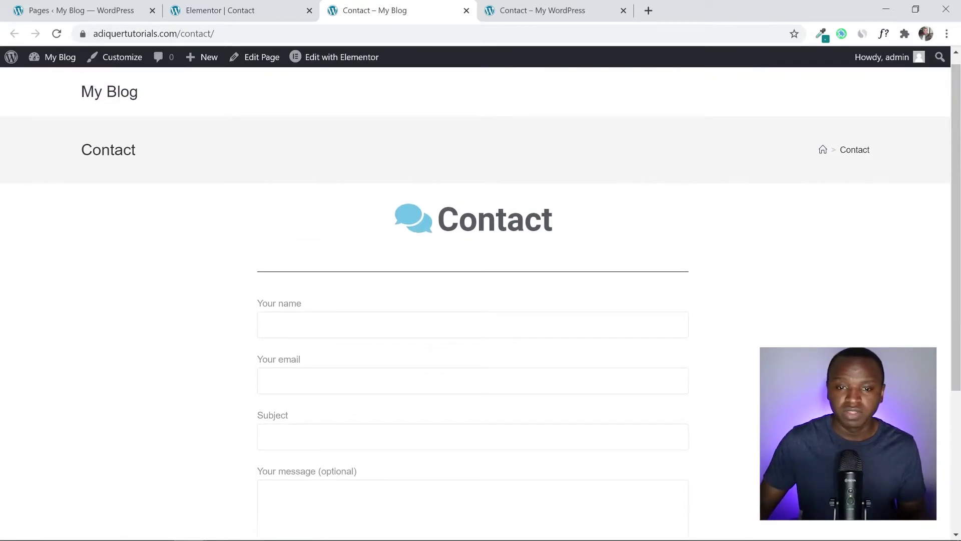
Step: Set the divider below the heading to the Slashes style with width 60 and centre alignment, and update the page
click(222, 9)
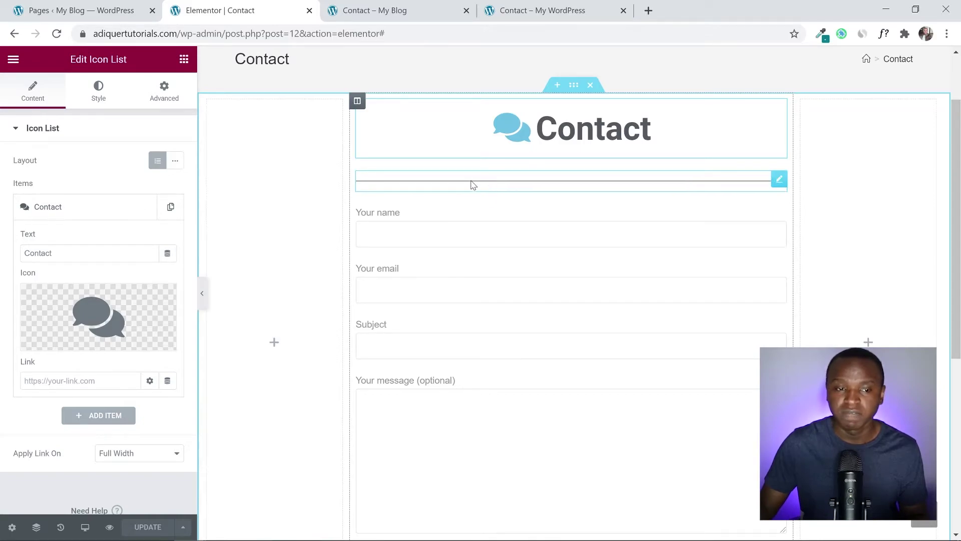
click(780, 180)
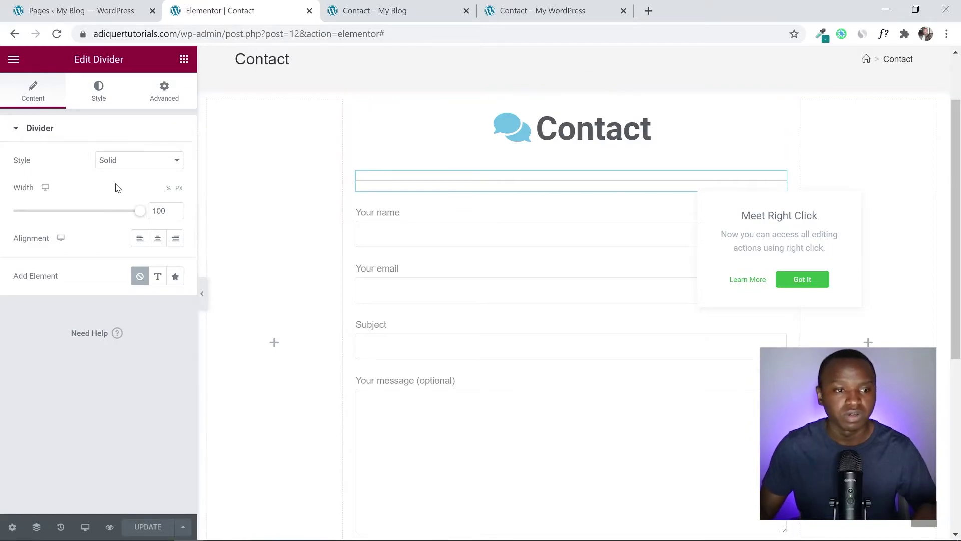
click(124, 160)
click(152, 244)
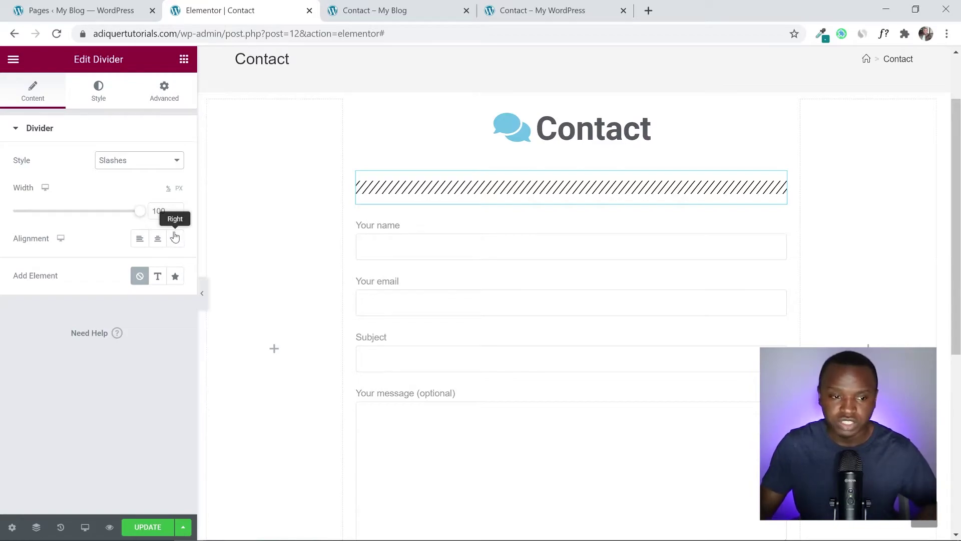
key(Tab)
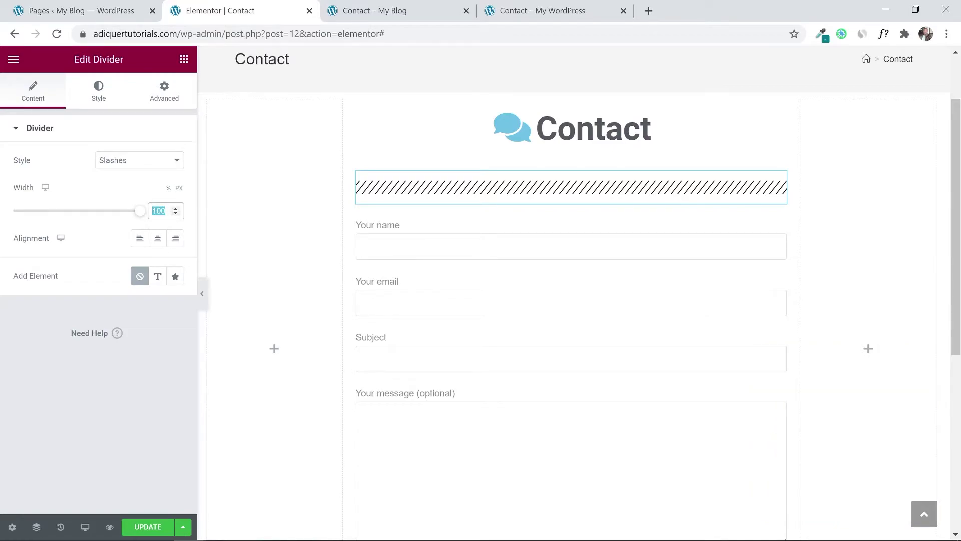
text(60)
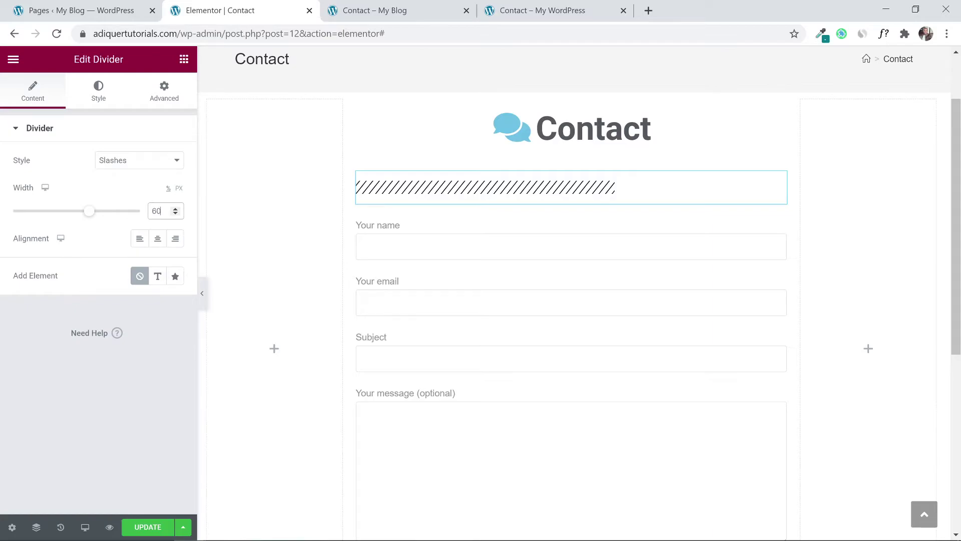
click(158, 239)
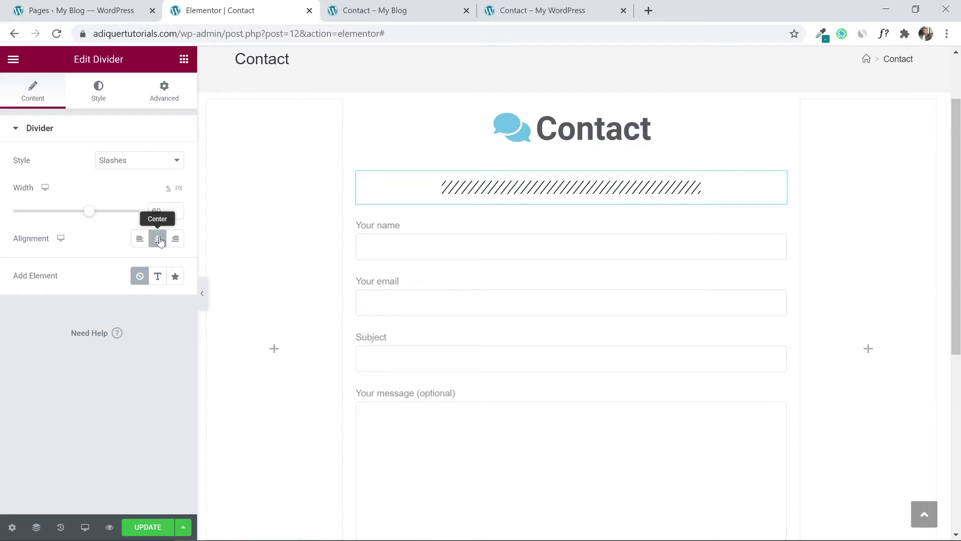
click(148, 525)
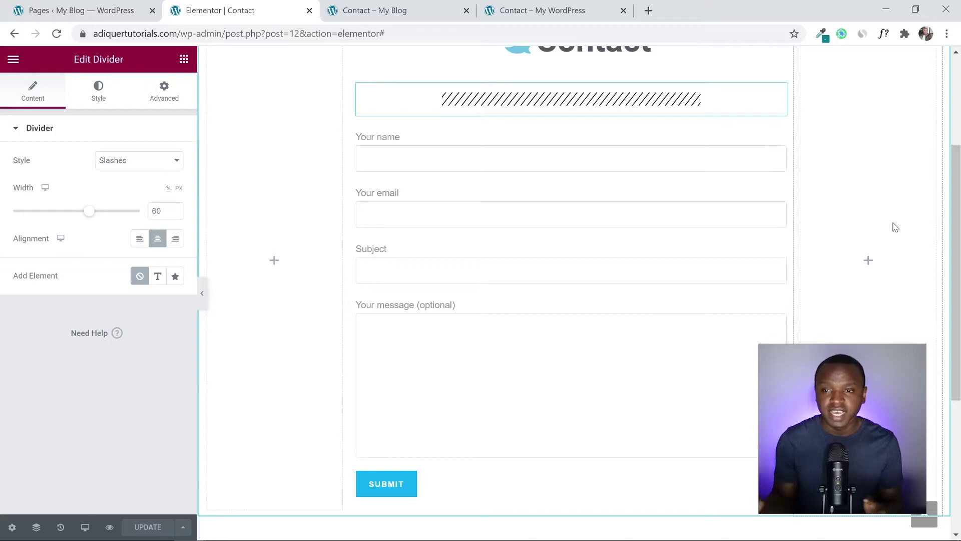
Step: Give the middle column holding the form a solid border with a width of 3 on all sides
scroll(892, 228, up, 3)
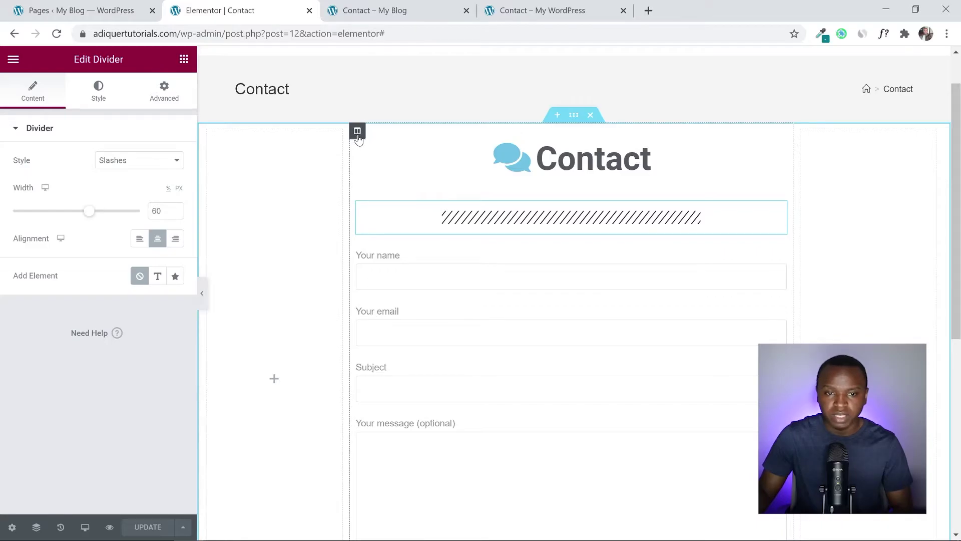
click(357, 132)
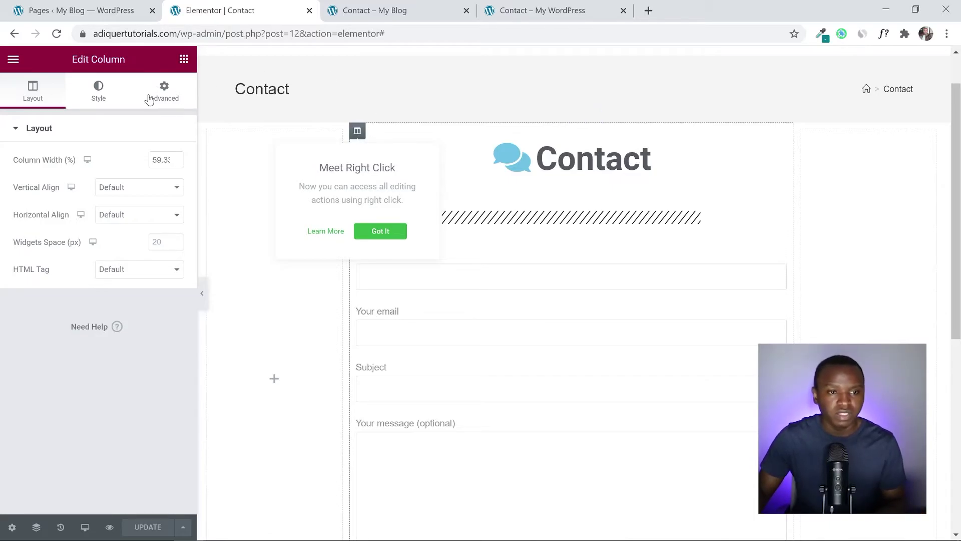
click(166, 98)
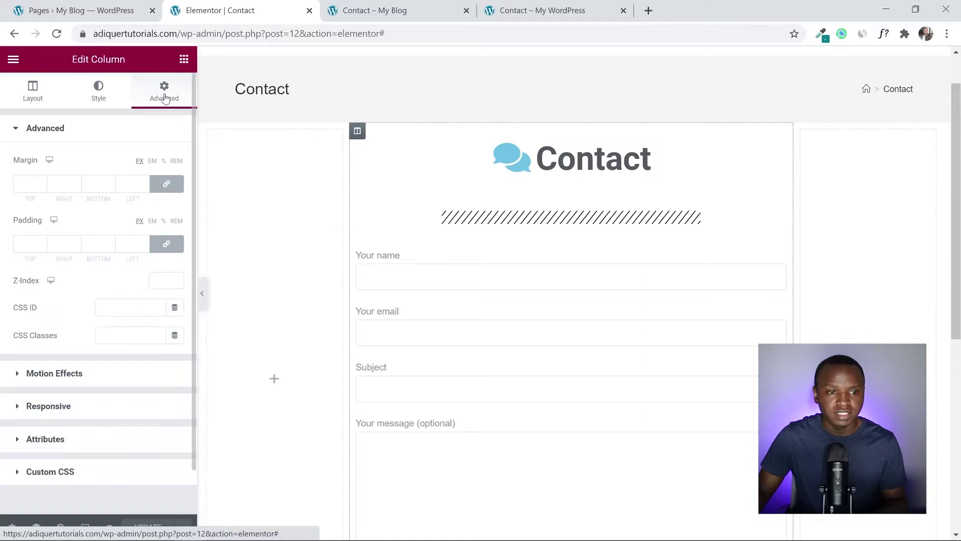
click(106, 99)
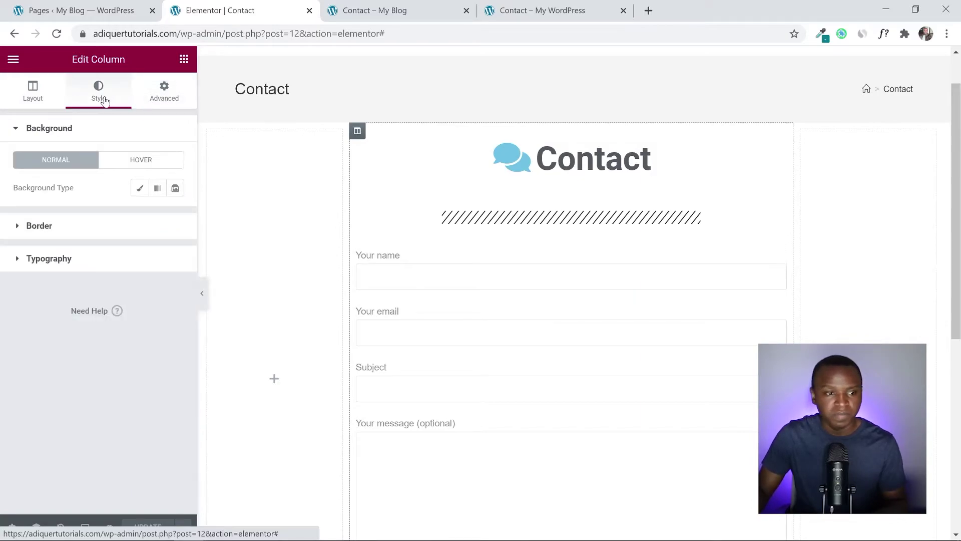
click(22, 224)
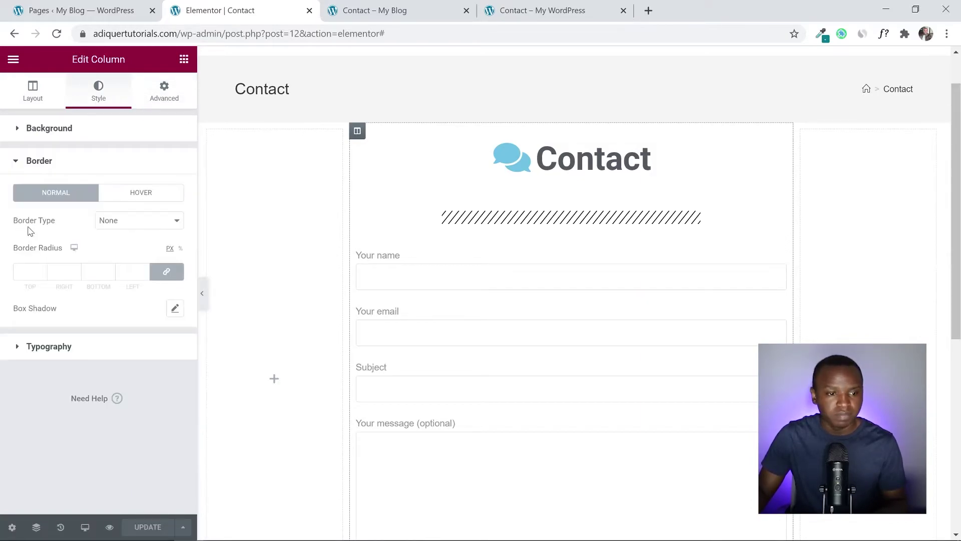
click(153, 225)
click(151, 244)
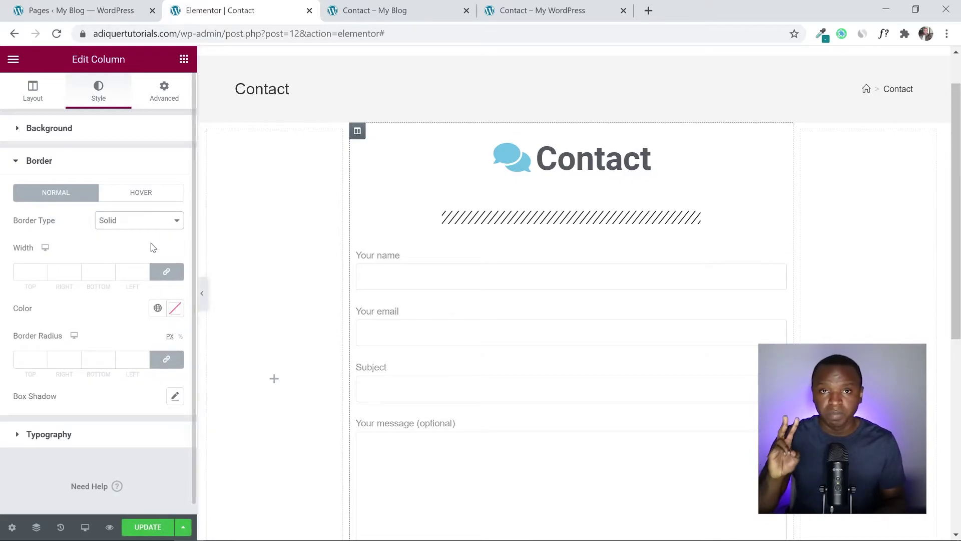
click(144, 269)
click(144, 269)
click(145, 269)
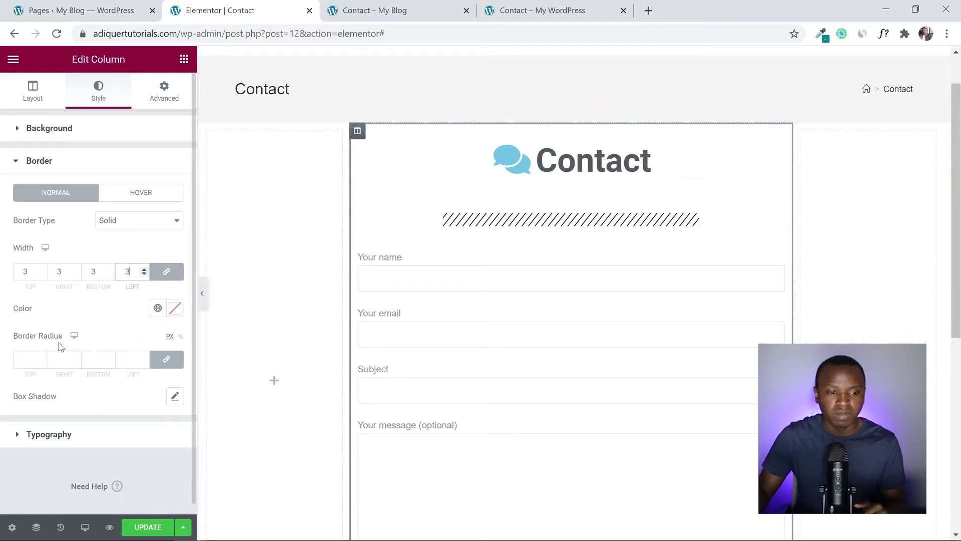
Step: Set the middle column's border radius to 5 px on all corners and add the default box shadow
click(144, 357)
click(145, 358)
click(145, 357)
click(144, 357)
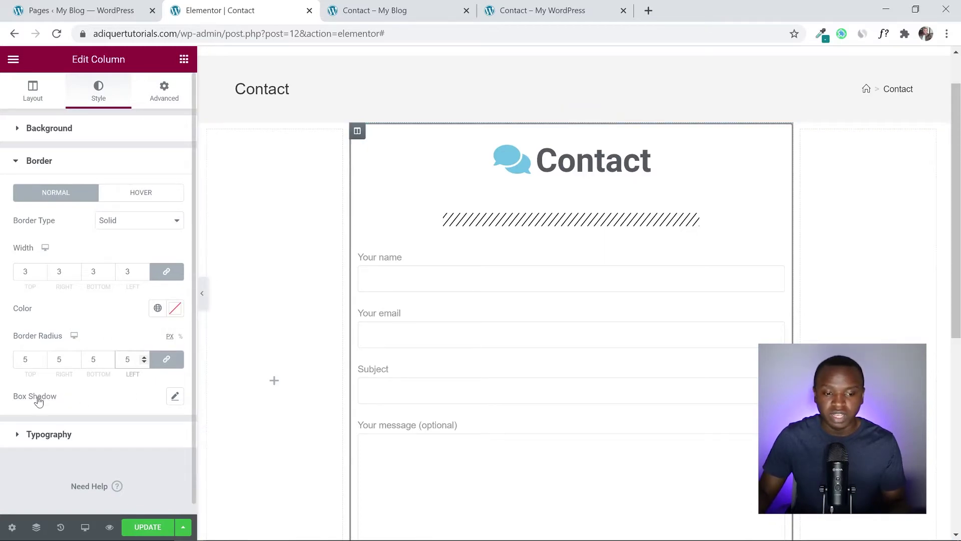
click(174, 398)
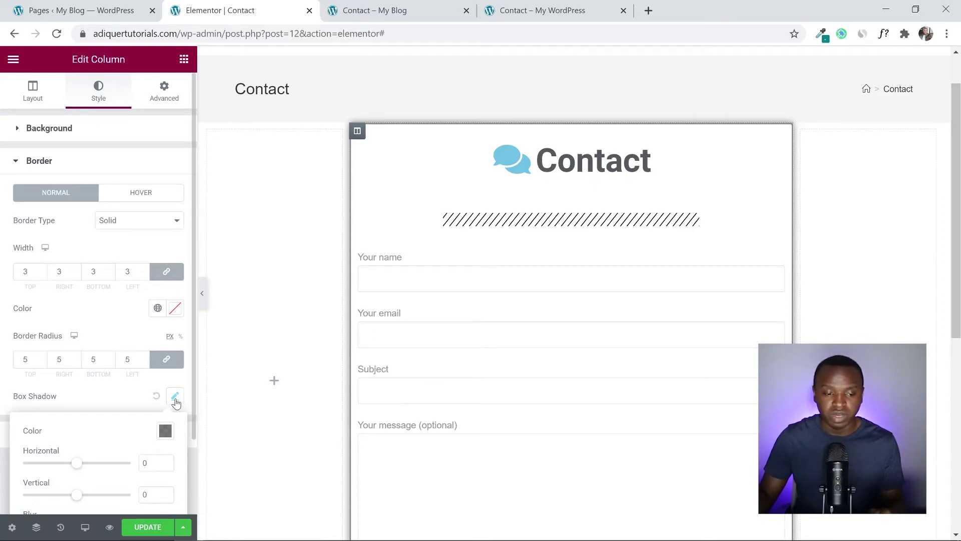
click(99, 401)
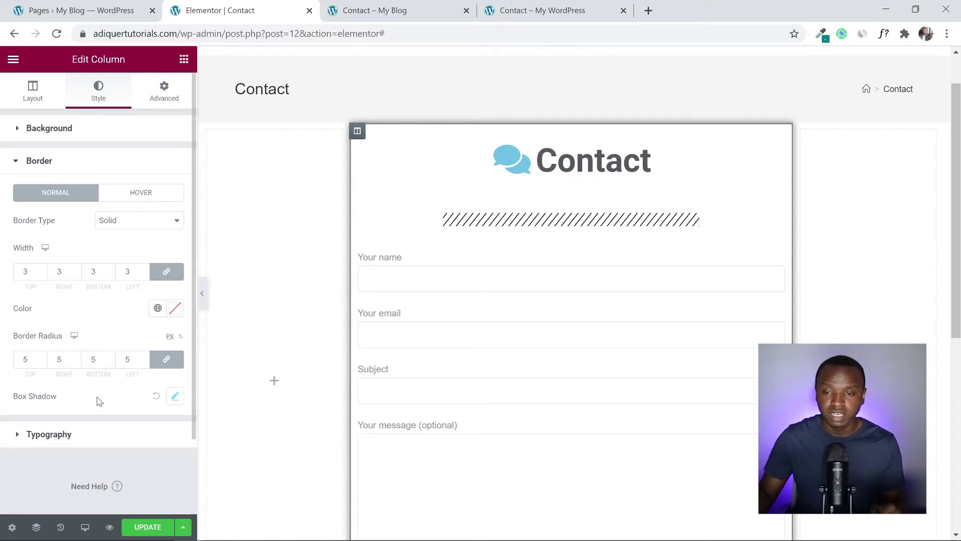
Step: Update the Contact page, reload its live version and review the bordered form from heading to submit button
scroll(500, 217, down, 2)
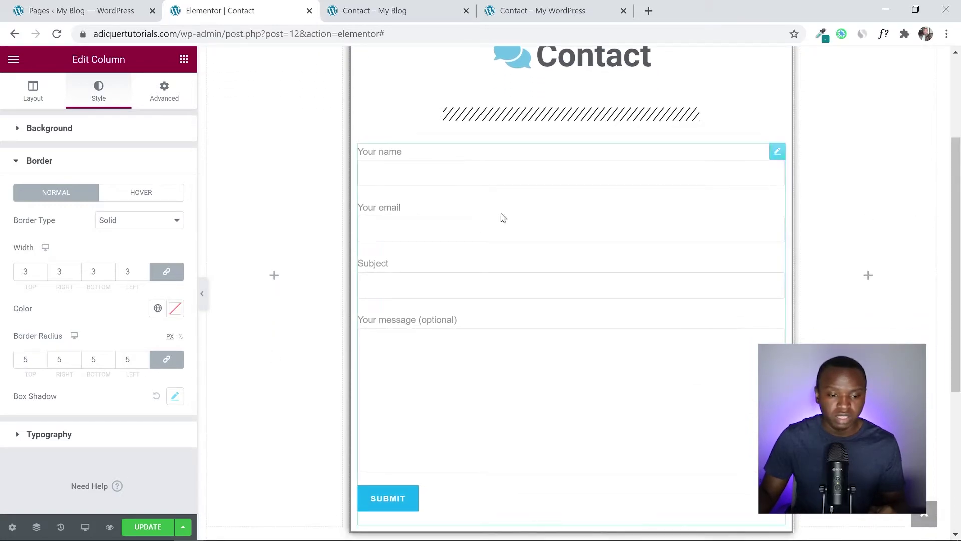
click(148, 527)
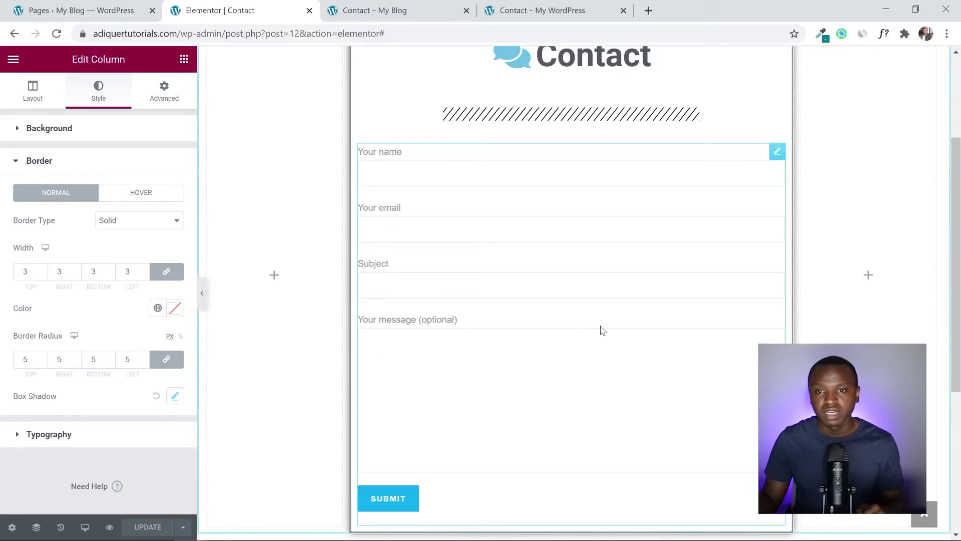
scroll(603, 331, up, 3)
click(395, 10)
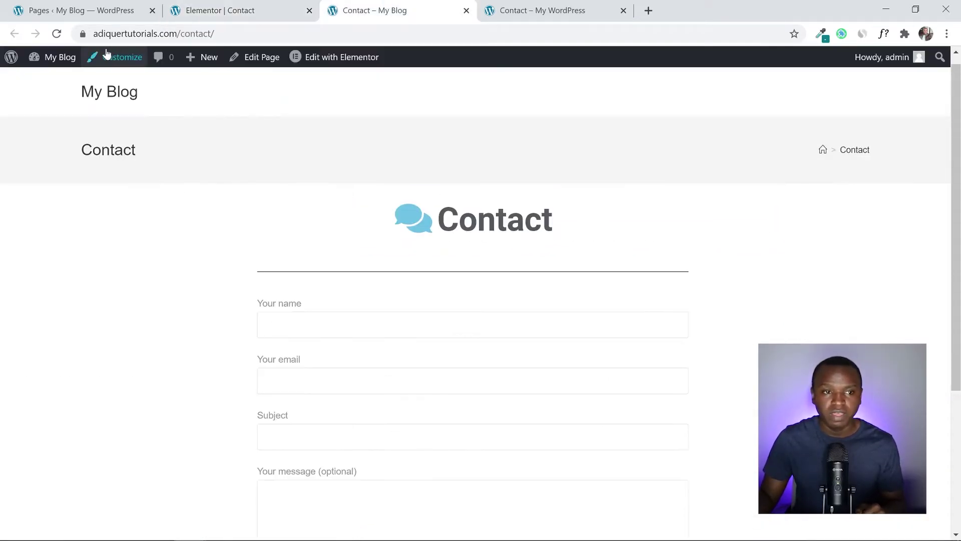
click(56, 33)
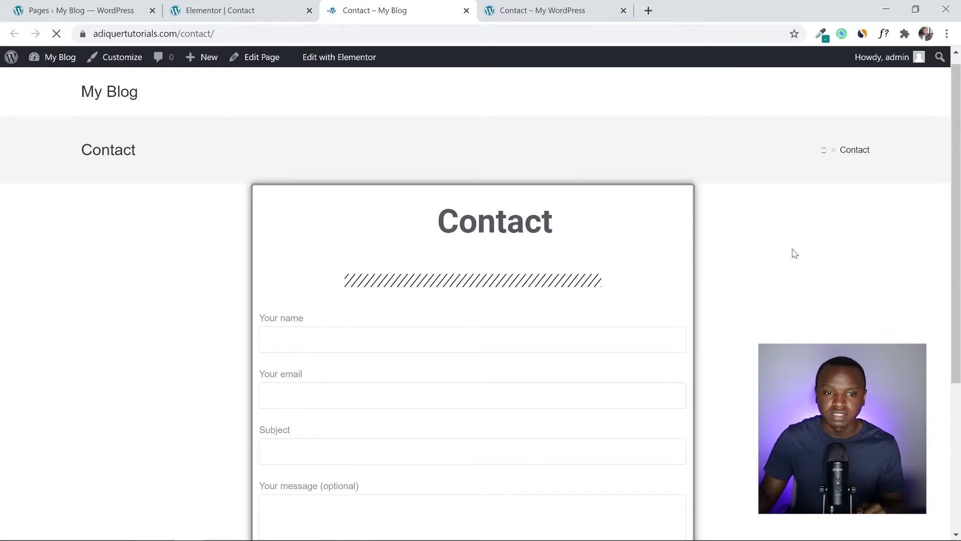
scroll(807, 306, down, 4)
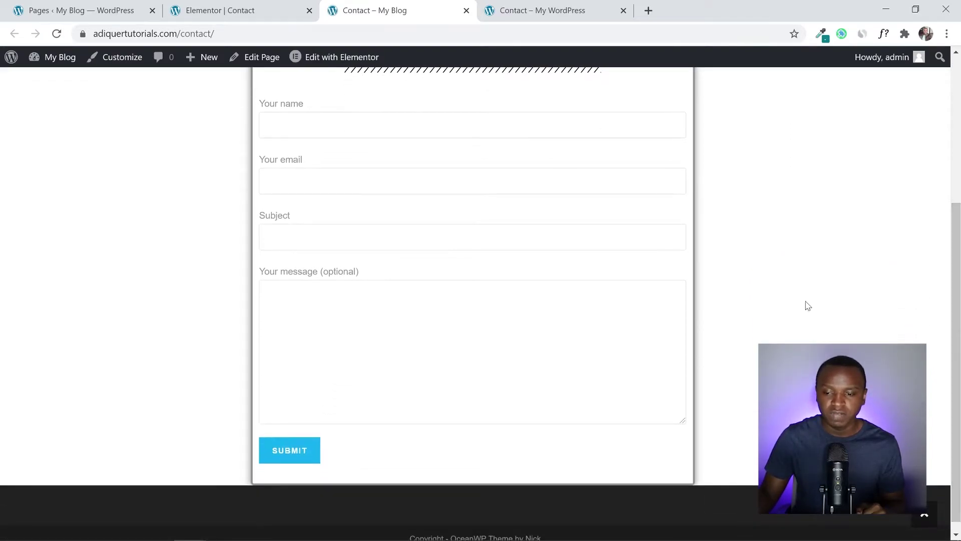
scroll(629, 299, up, 4)
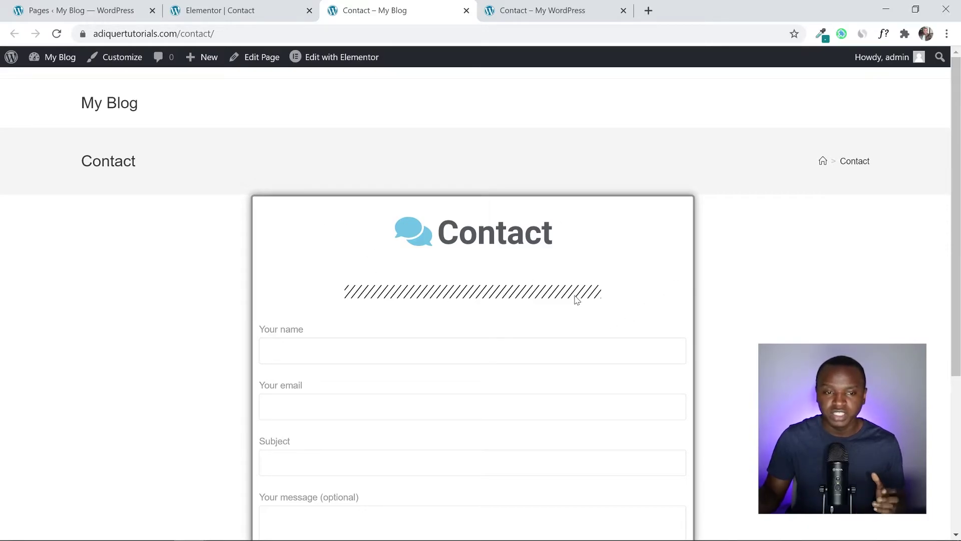
Step: Unlink the margin values of the middle column holding the form and set its bottom margin to 10 px
click(228, 10)
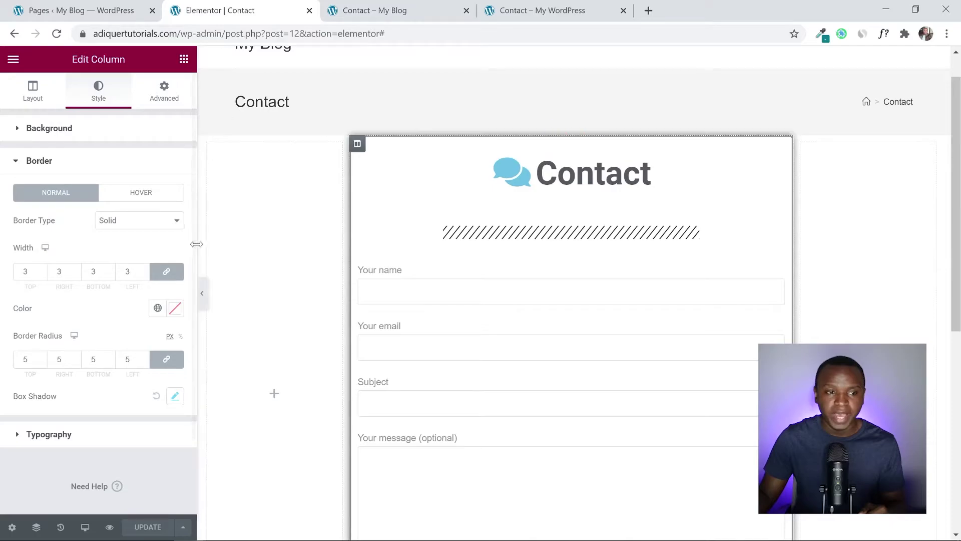
click(170, 94)
click(375, 10)
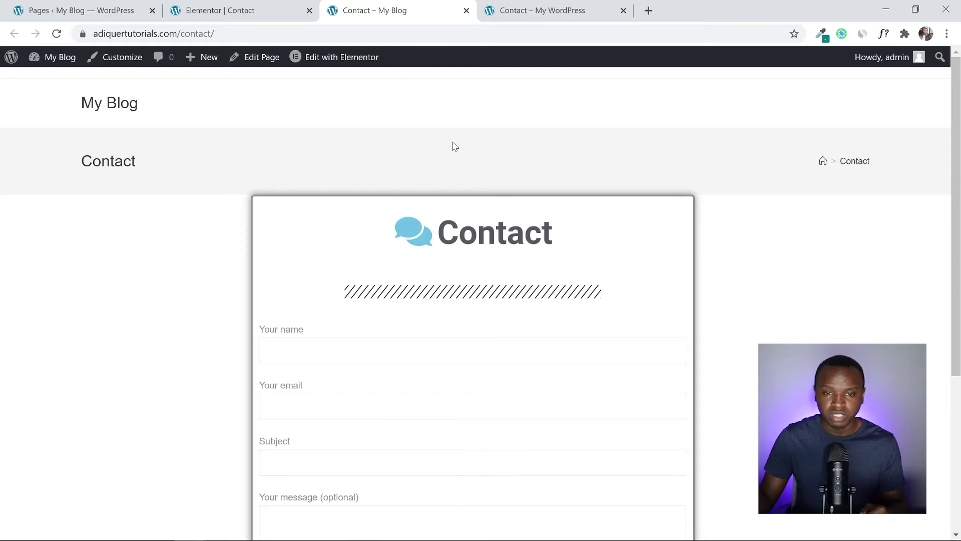
scroll(403, 182, down, 5)
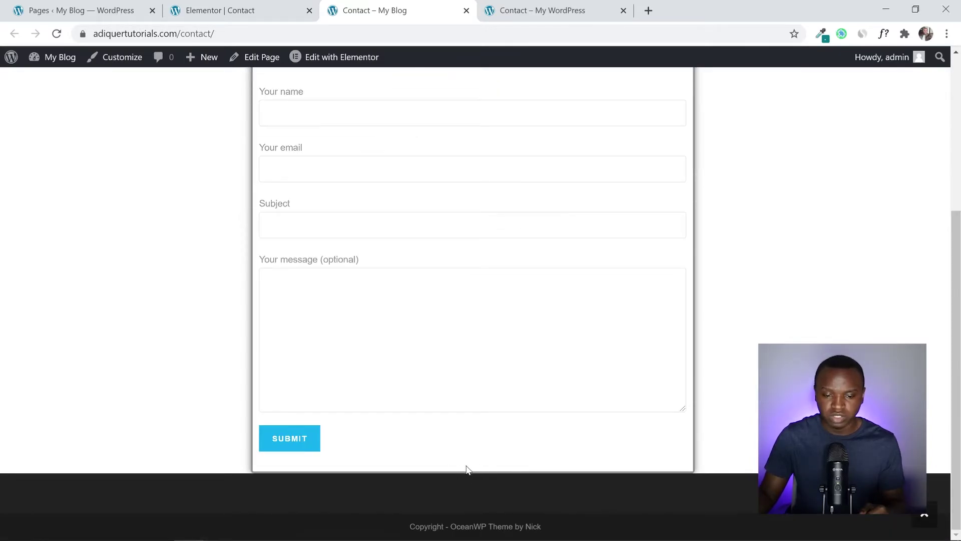
click(210, 10)
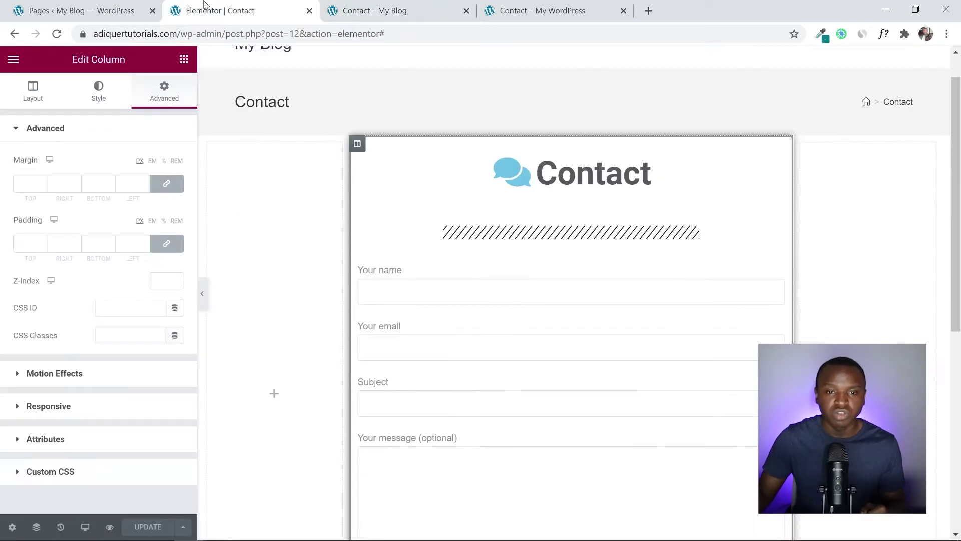
click(169, 186)
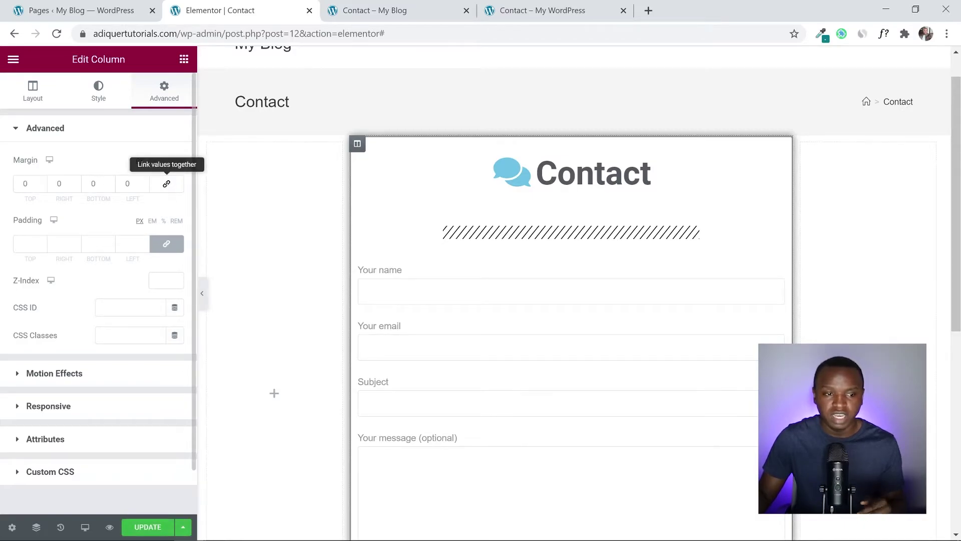
click(110, 182)
click(110, 182)
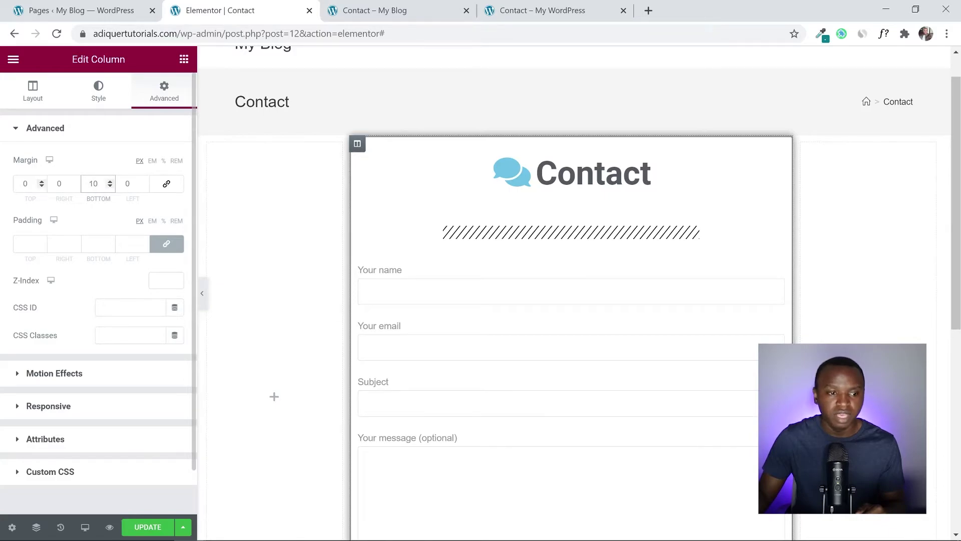
Step: Set the middle column's top margin to 10 px
click(42, 183)
click(42, 182)
click(43, 182)
click(42, 182)
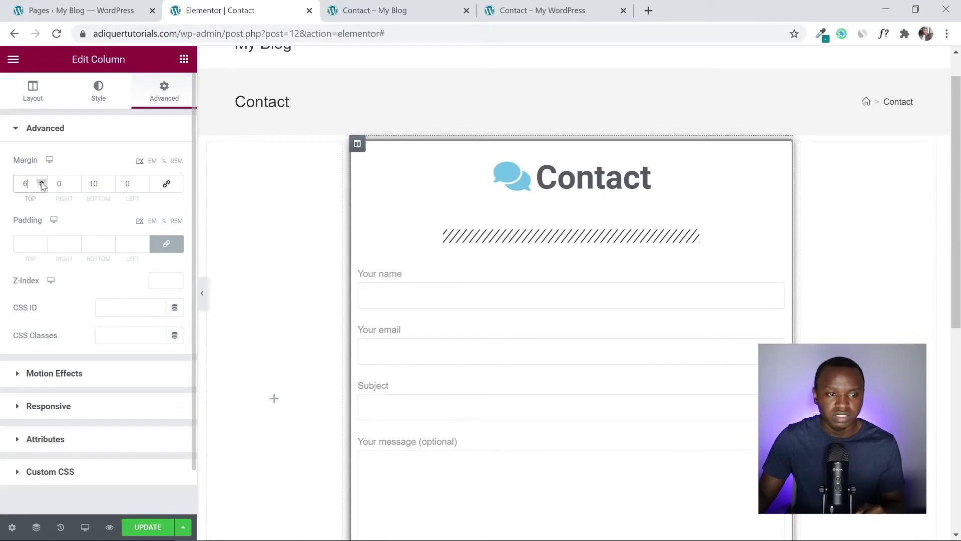
click(42, 182)
click(42, 182)
click(42, 182)
click(42, 182)
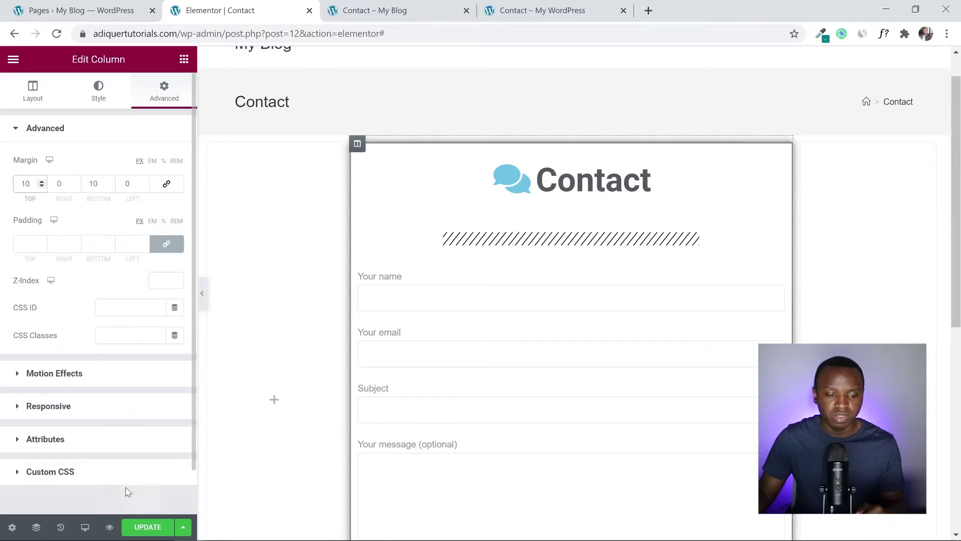
Step: Update the Contact page, reload its live version and review the spacing above and below the form column
click(136, 528)
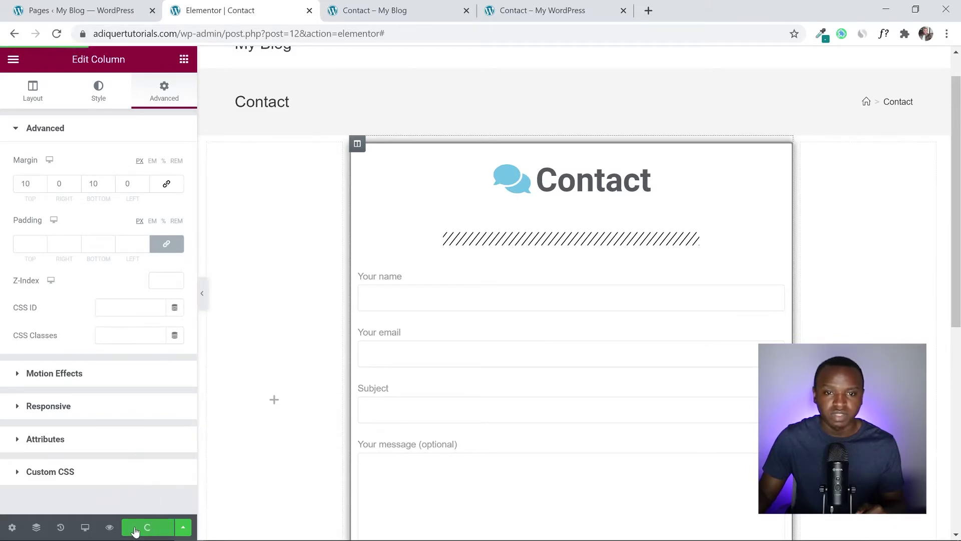
click(396, 10)
click(56, 34)
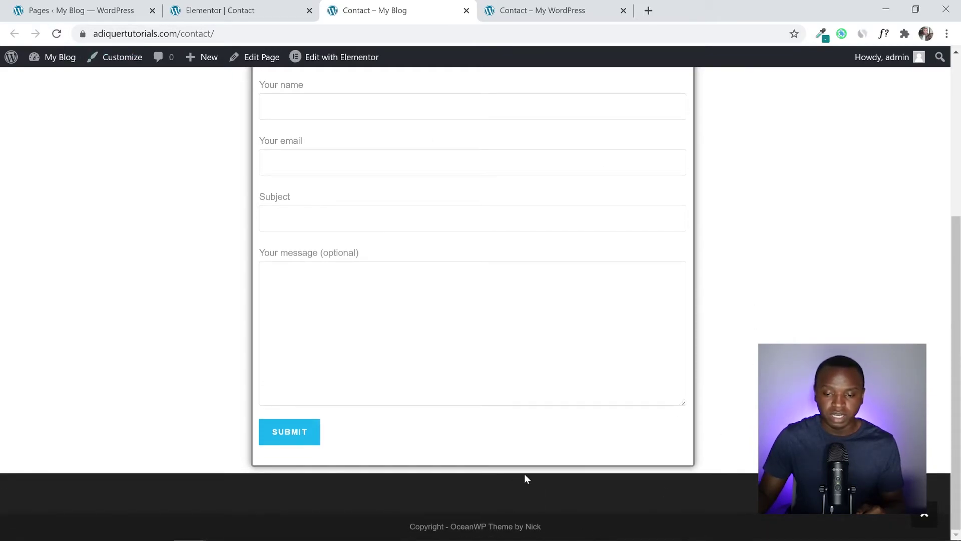
scroll(558, 303, up, 5)
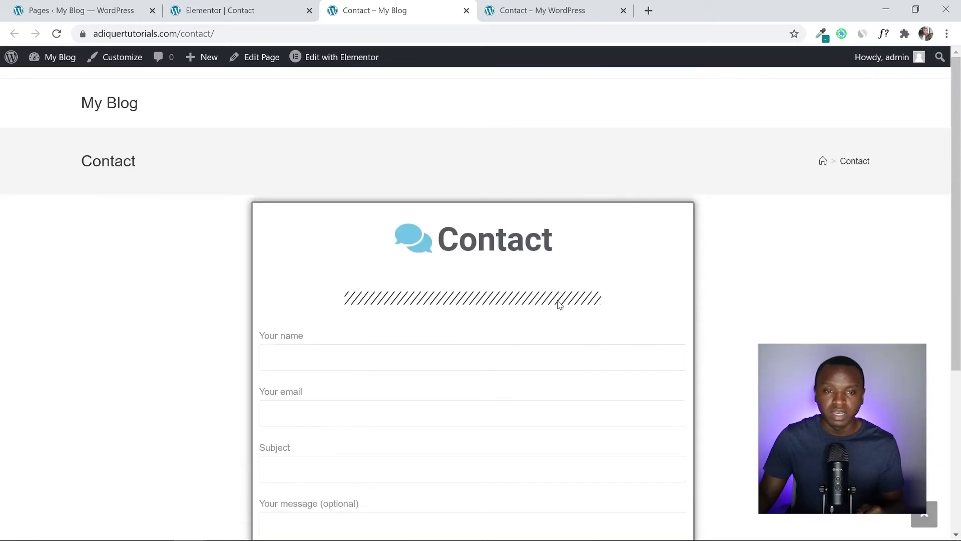
scroll(555, 269, down, 2)
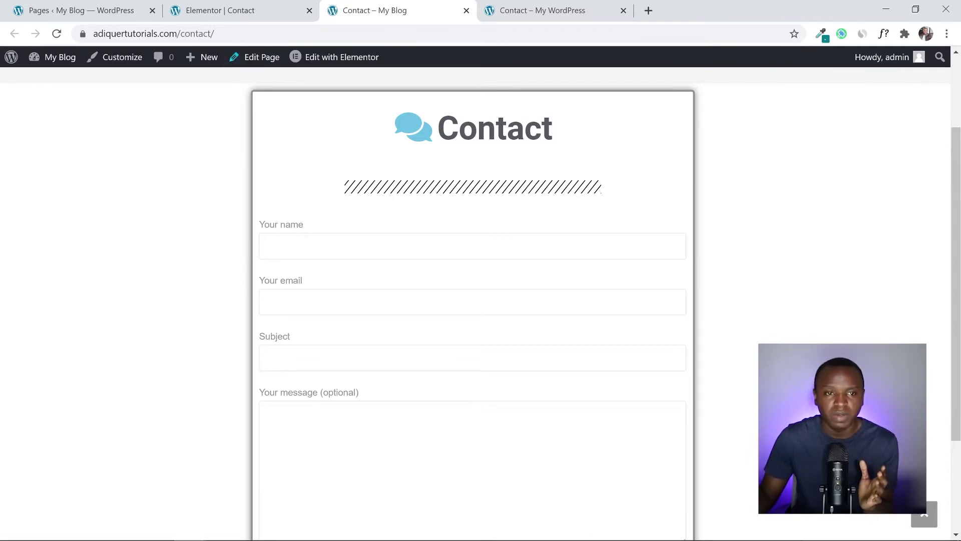
Step: Give the middle column 20 px of padding on all sides and update the page
click(220, 10)
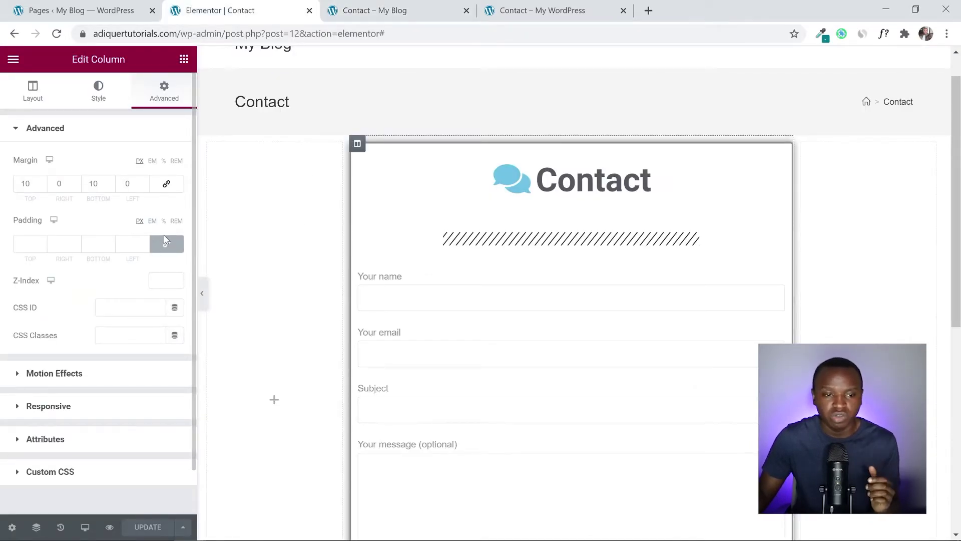
click(130, 244)
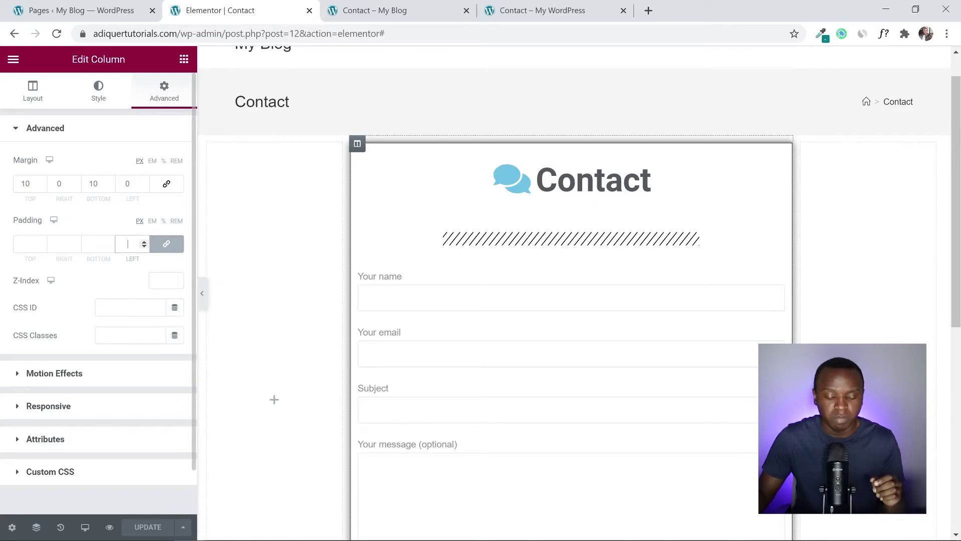
text(20)
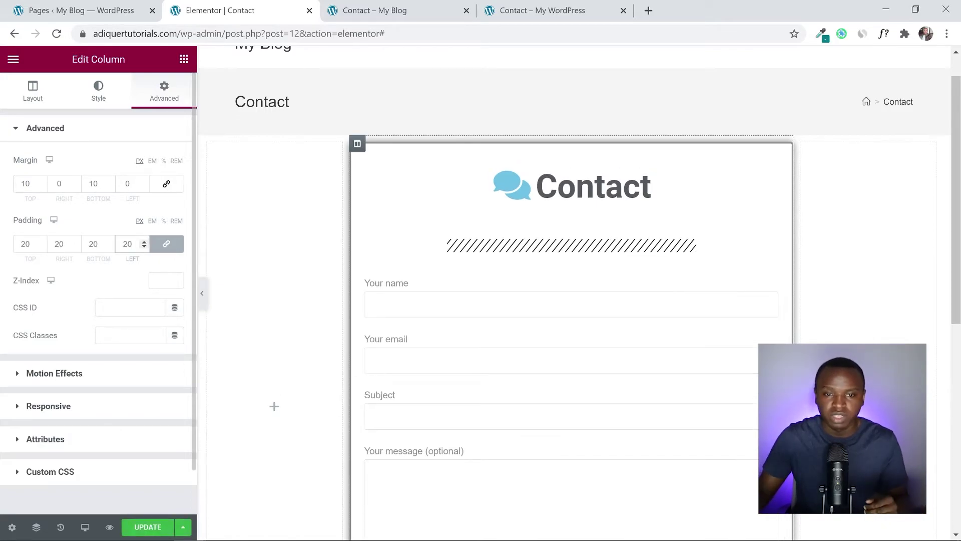
click(144, 526)
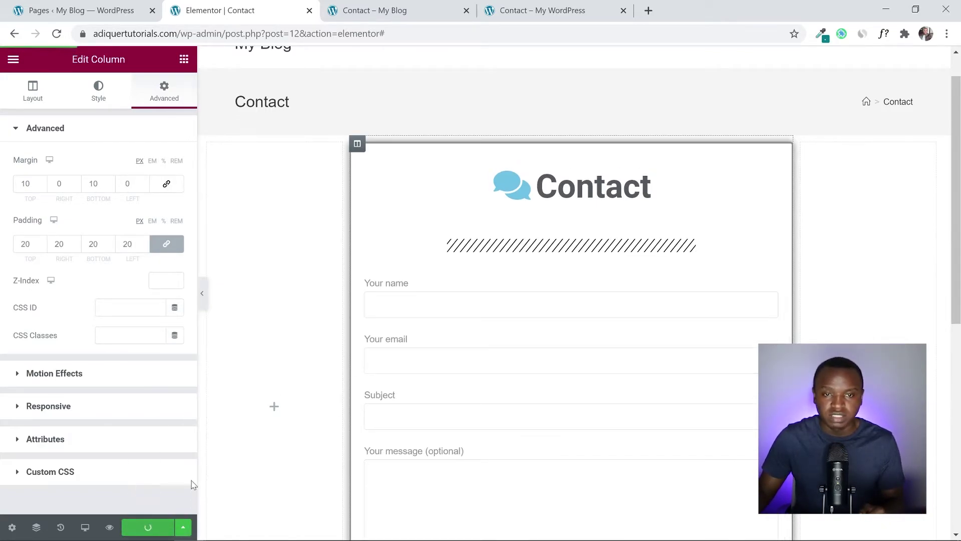
scroll(500, 275, down, 2)
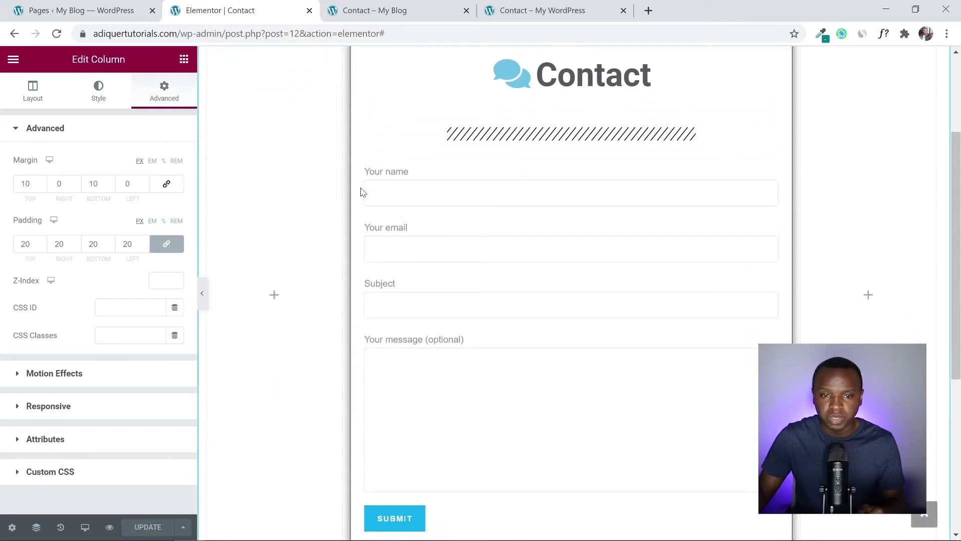
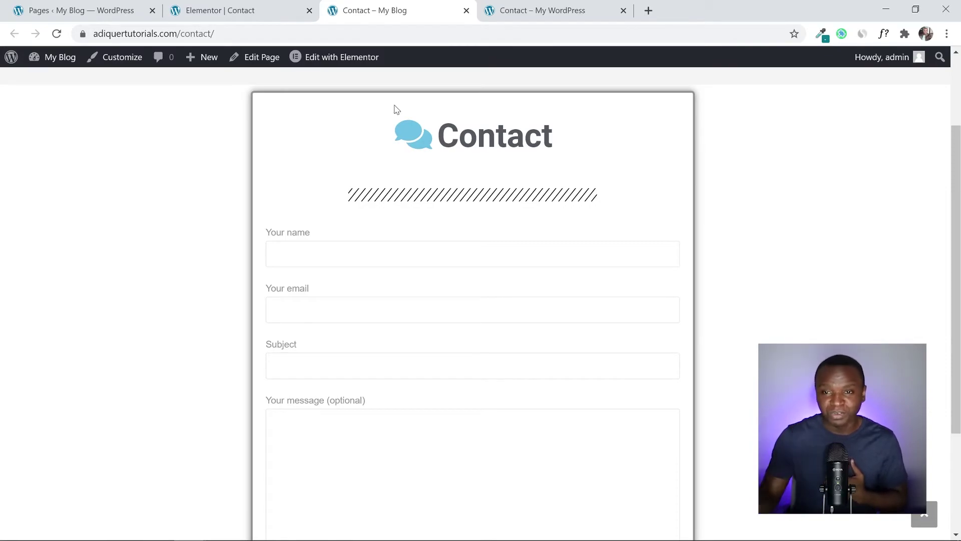
Step: Open coolors.co in a new browser tab, start its palette generator and dismiss the two promotional pop-ups
click(649, 10)
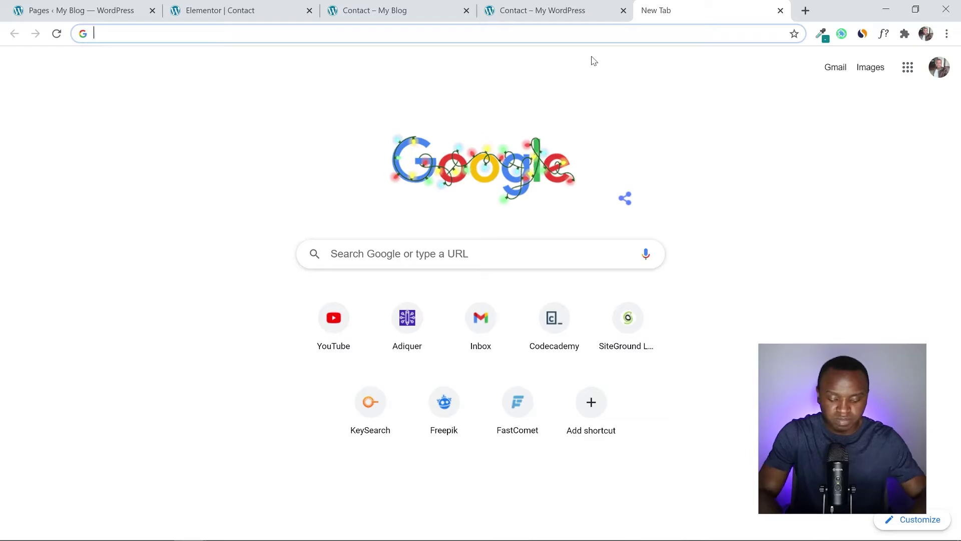
text(coolors.co)
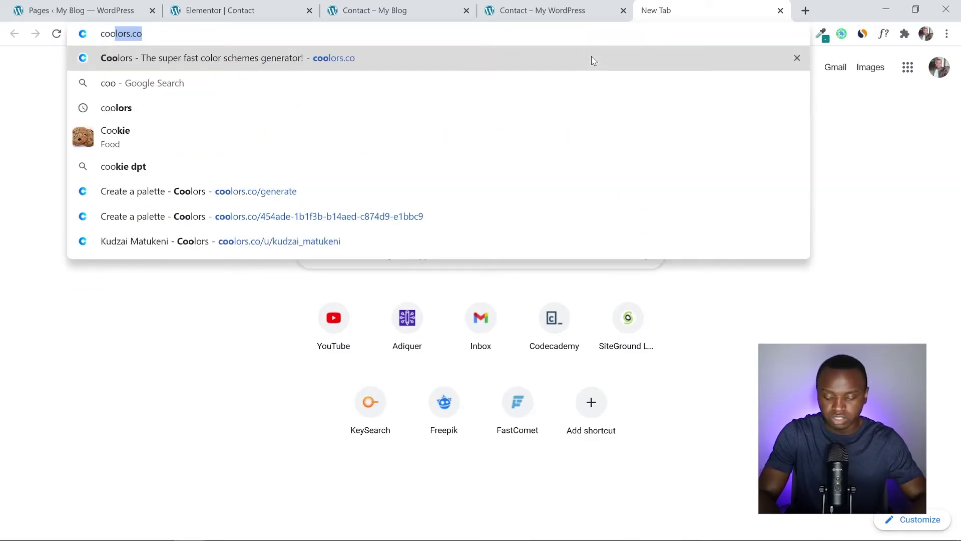
key(Return)
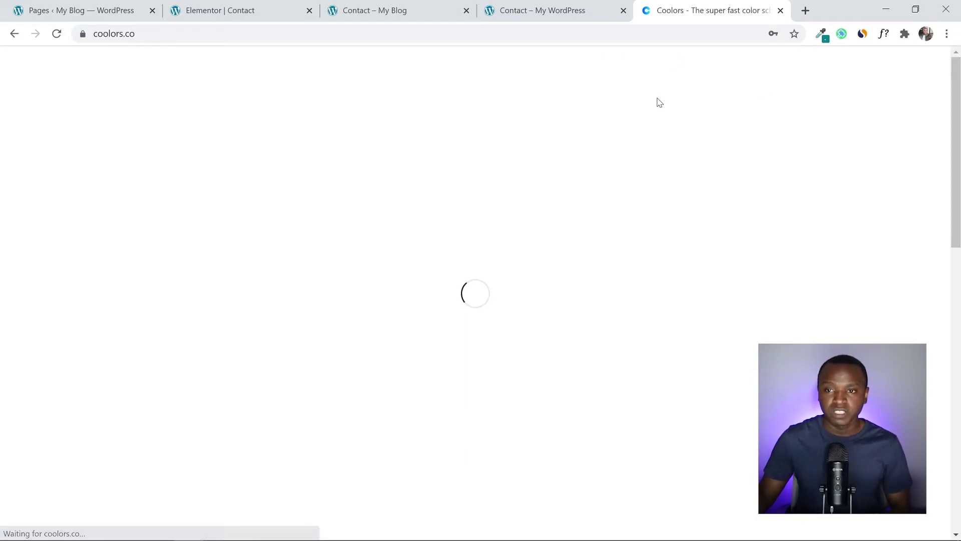
scroll(435, 132, down, 3)
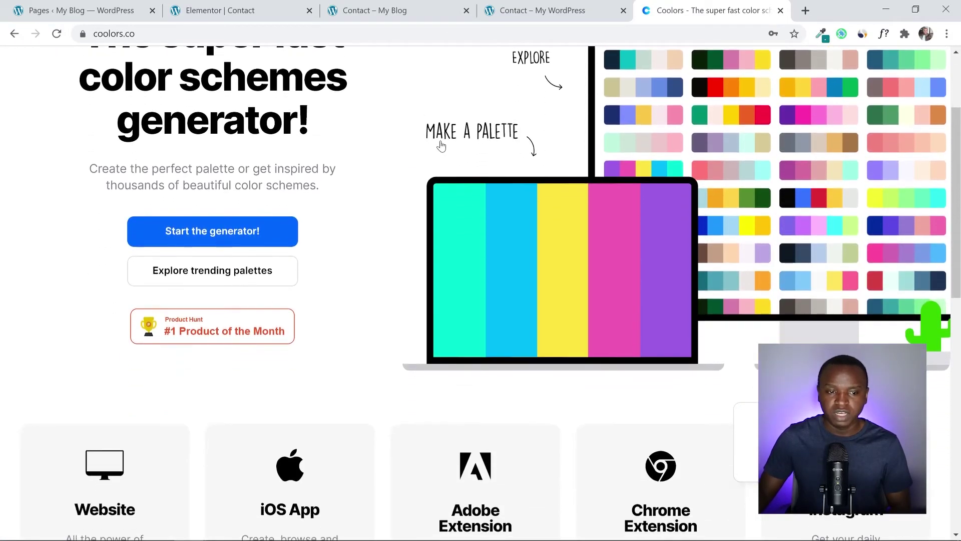
scroll(435, 132, up, 3)
click(205, 365)
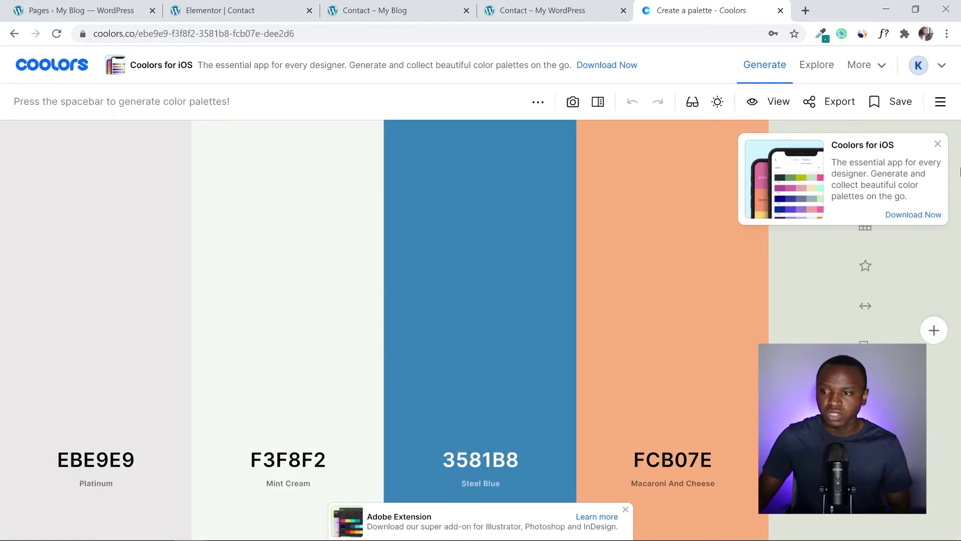
click(938, 144)
click(626, 509)
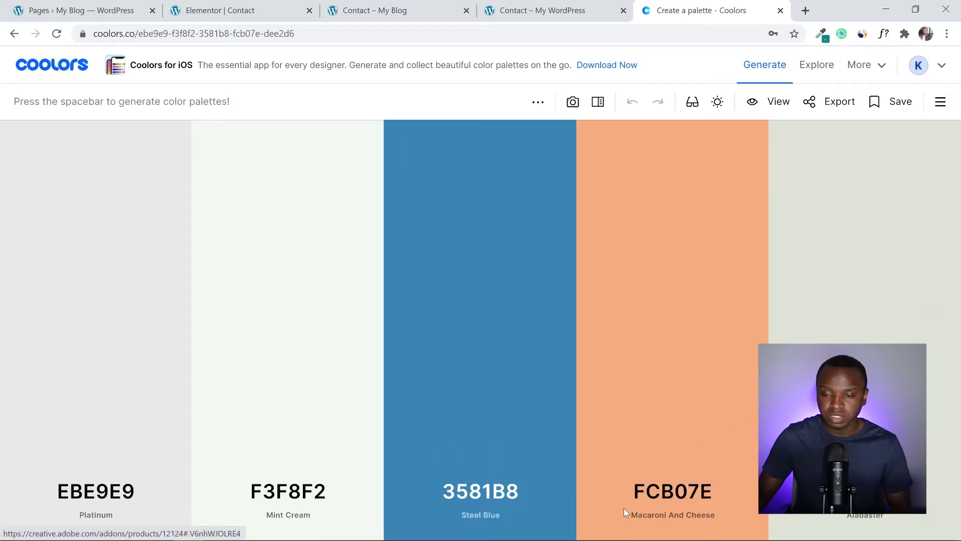
mouse_move(740, 332)
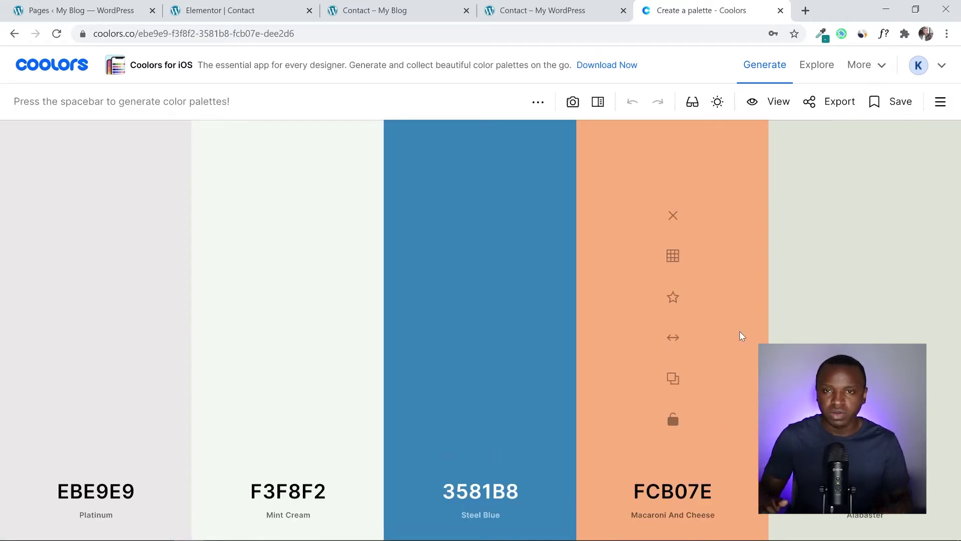
Step: Generate several random colour palettes in Coolors to browse possible colour combinations
key(space)
key(space)
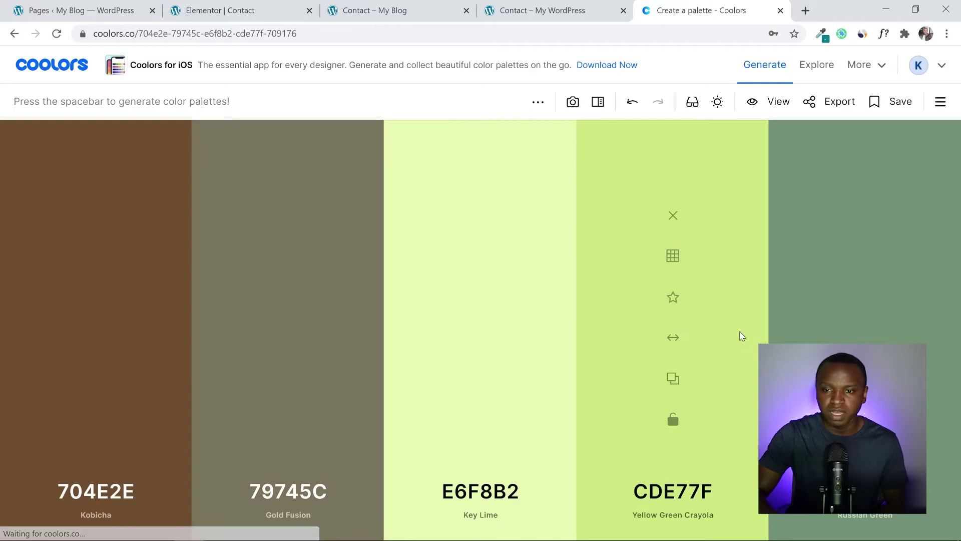
key(space)
key(space)
key(space)
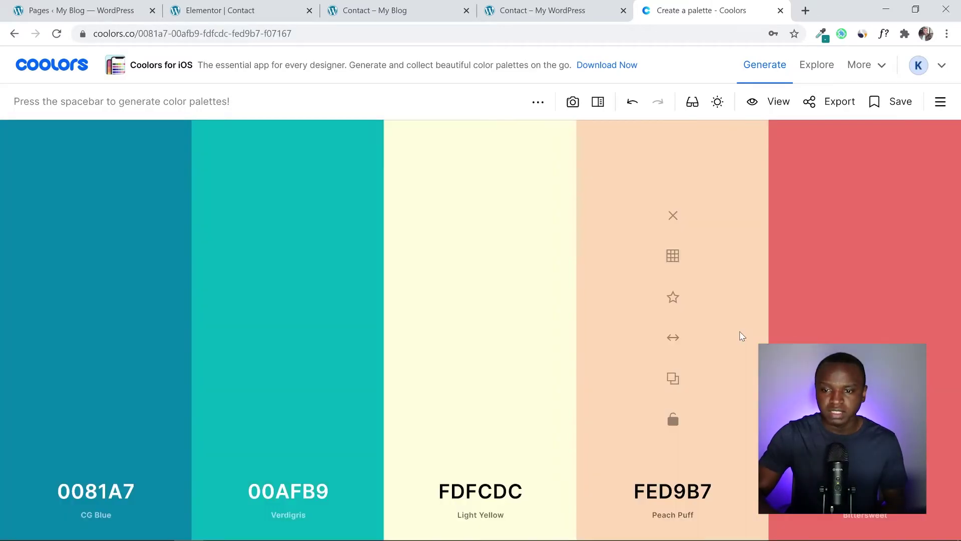
key(space)
key(space)
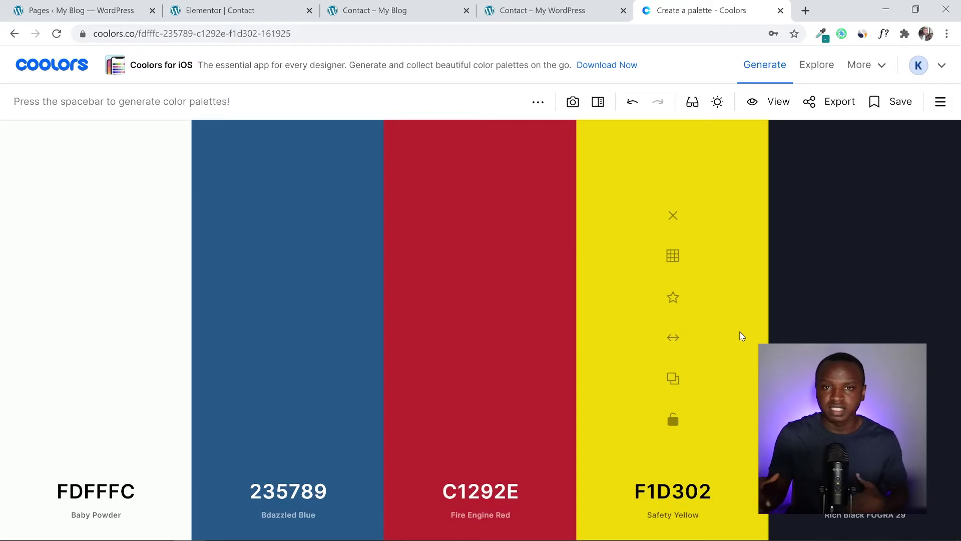
key(space)
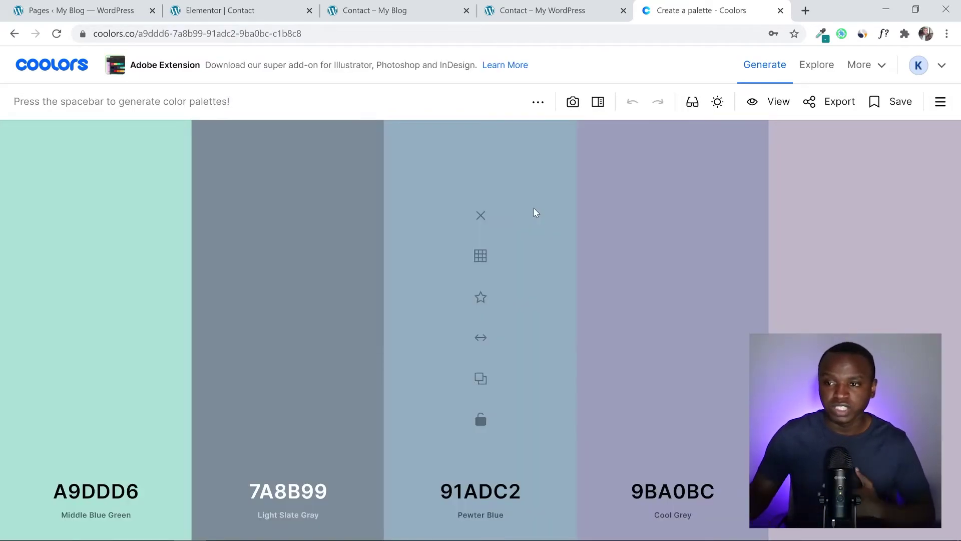
Step: Open the account's profile with saved palettes and copy the teal colour from the "best colors" palette
click(941, 68)
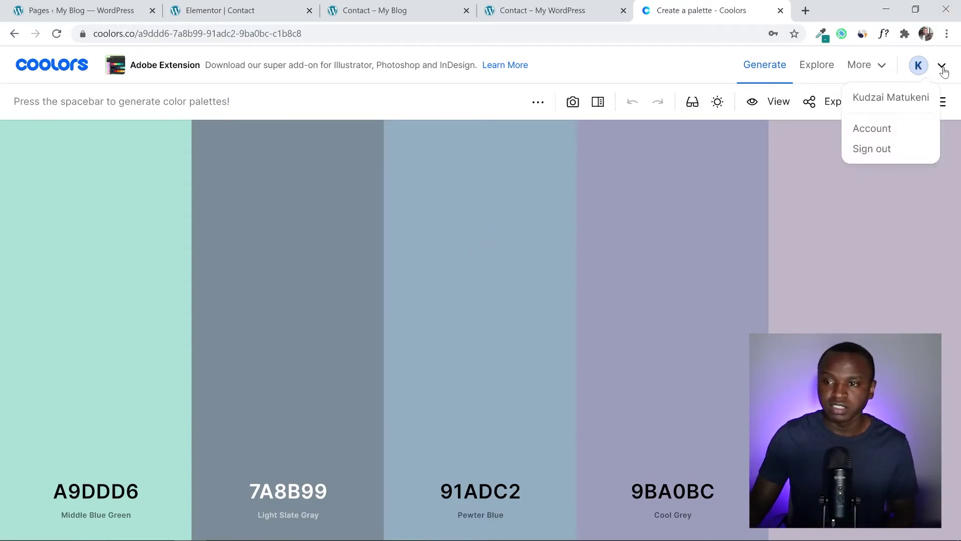
click(901, 96)
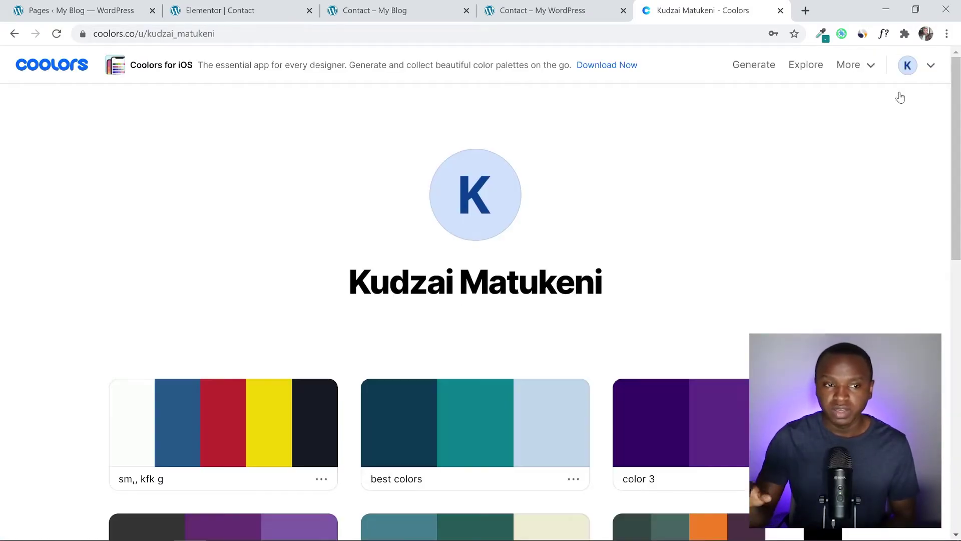
scroll(956, 165, down, 5)
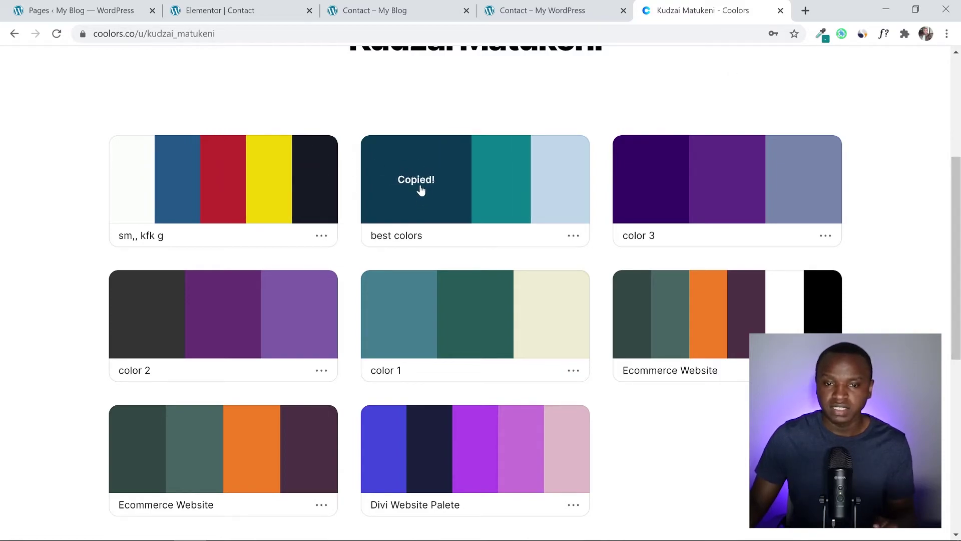
click(489, 186)
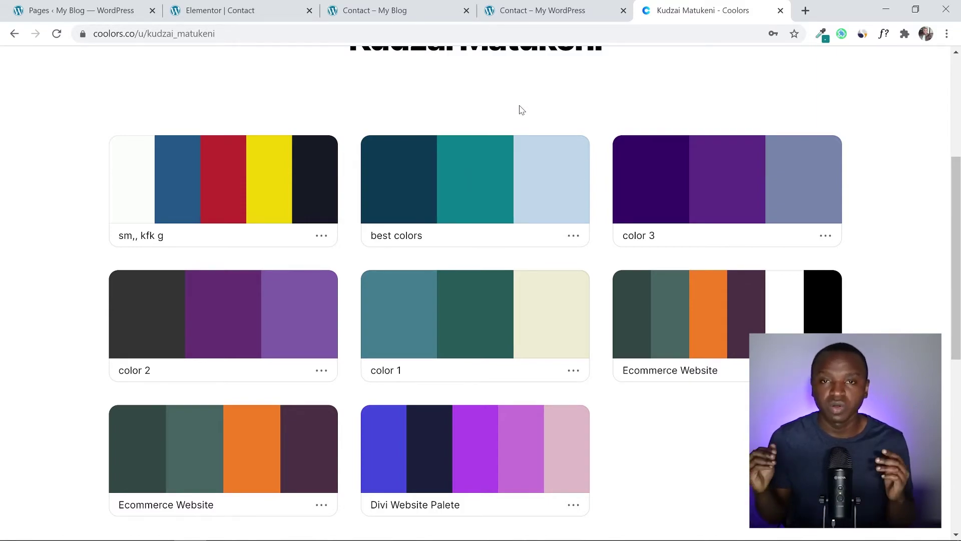
Step: Return to the Elementor editor and open the icon style settings of the Contact heading's icon list
click(221, 10)
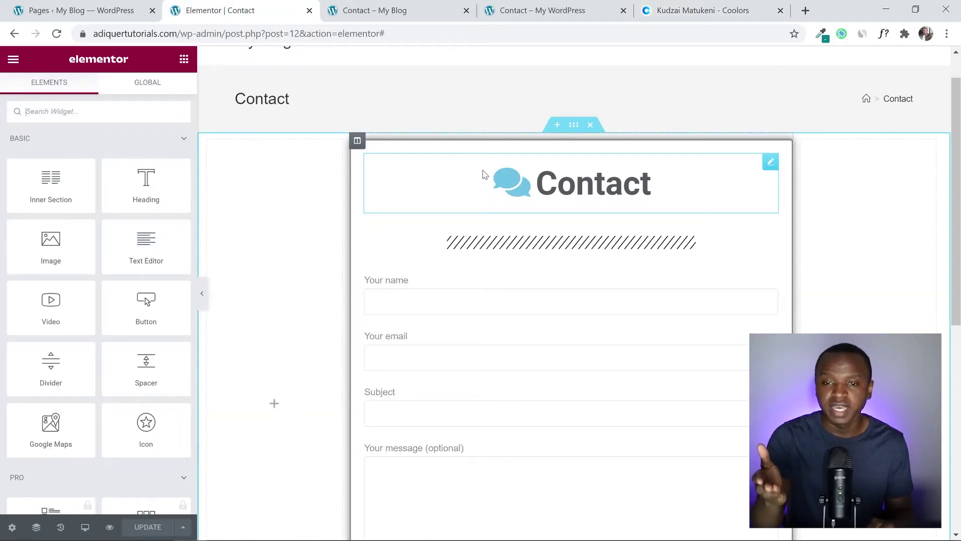
click(771, 163)
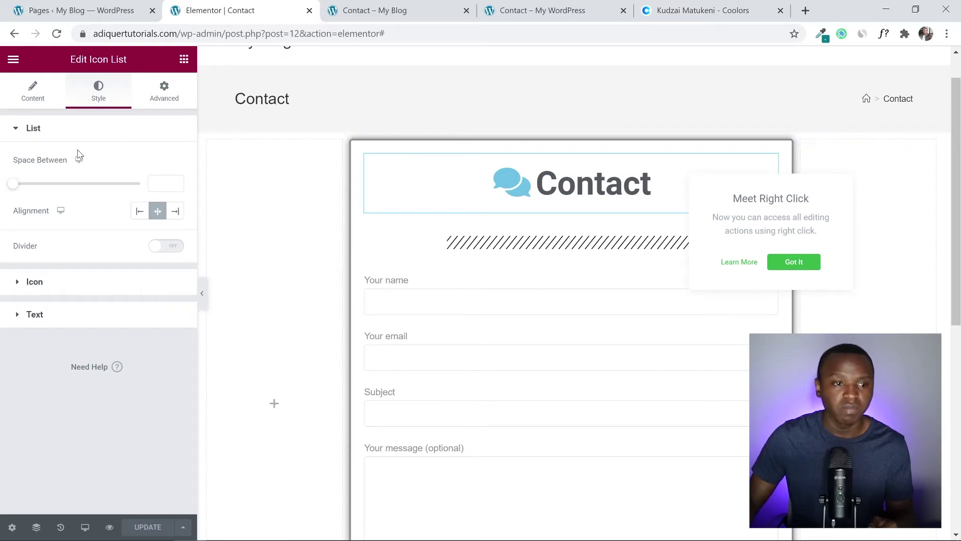
click(24, 131)
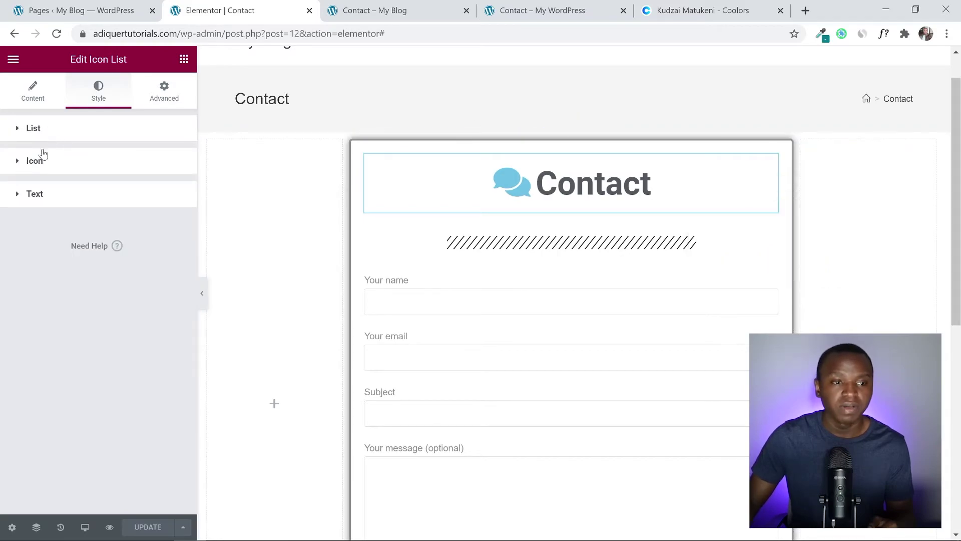
click(18, 165)
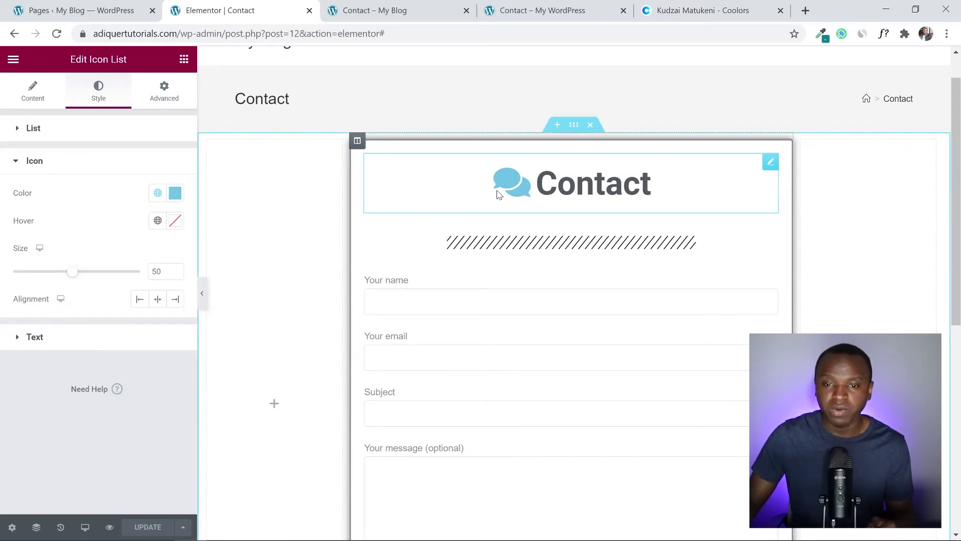
Step: Copy the teal from the "best colors" palette in Coolors and set the Contact heading's icon color to 087e8b in Elementor
click(708, 5)
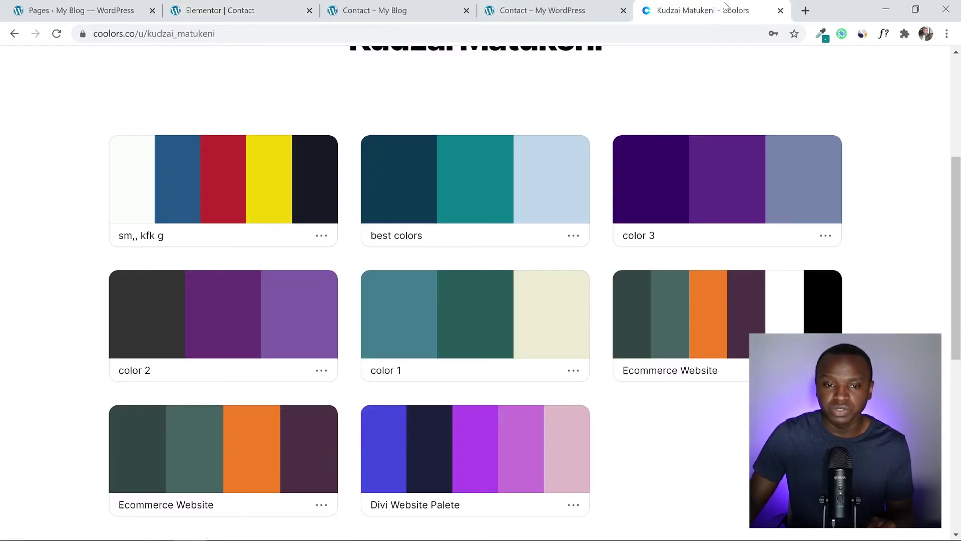
click(558, 5)
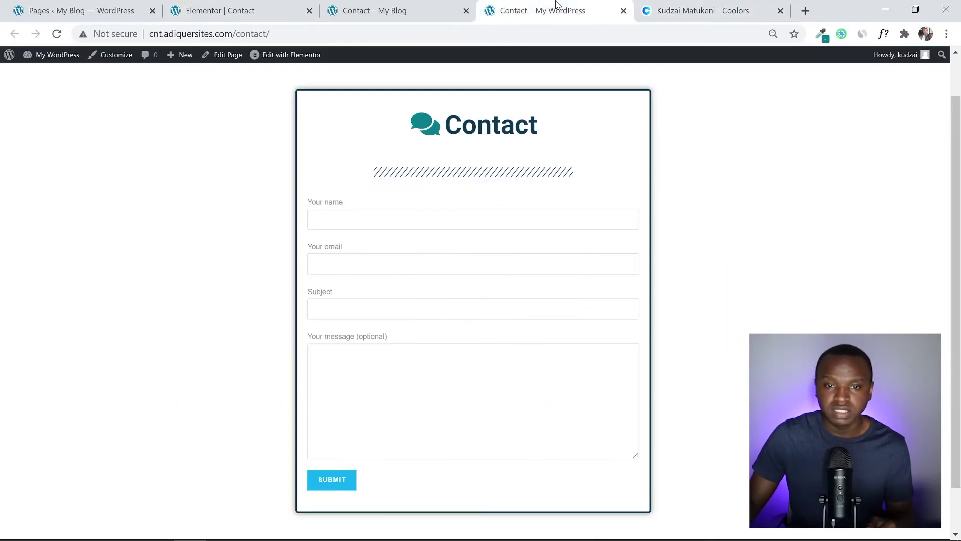
key(ctrl+Tab)
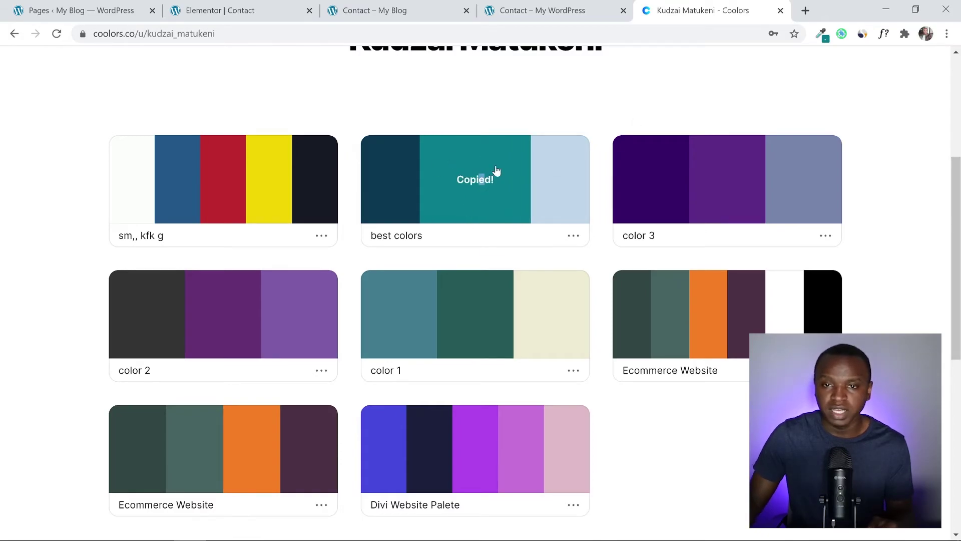
click(526, 8)
click(436, 7)
click(251, 5)
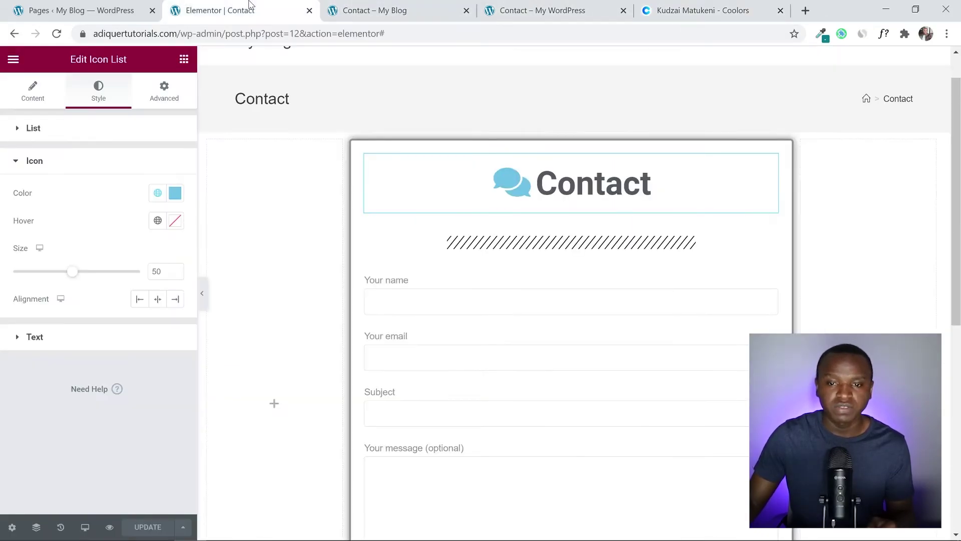
click(175, 193)
right_click(60, 393)
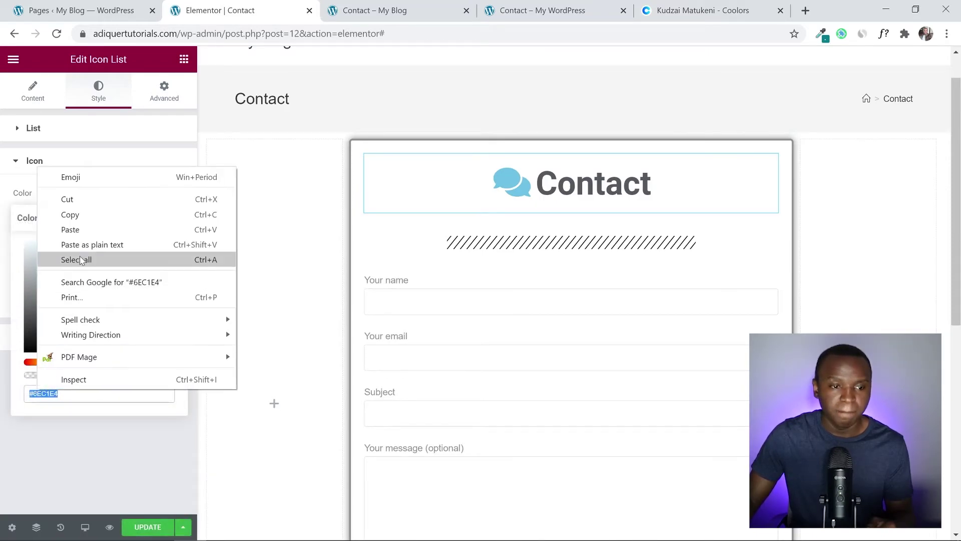
click(90, 228)
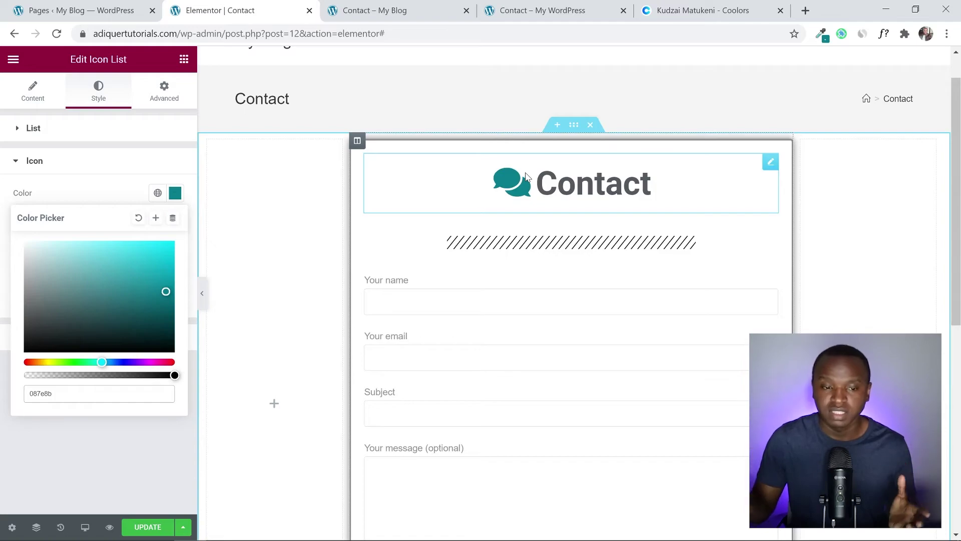
click(2, 465)
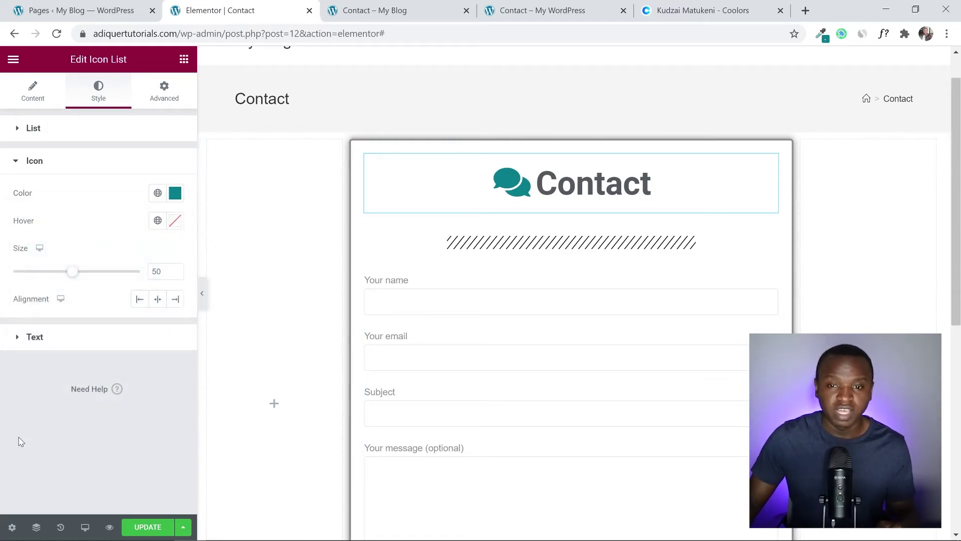
Step: Set the Contact heading's text color to 0b3954, copied from the dark blue of the "best colors" palette in Coolors
click(12, 345)
click(175, 226)
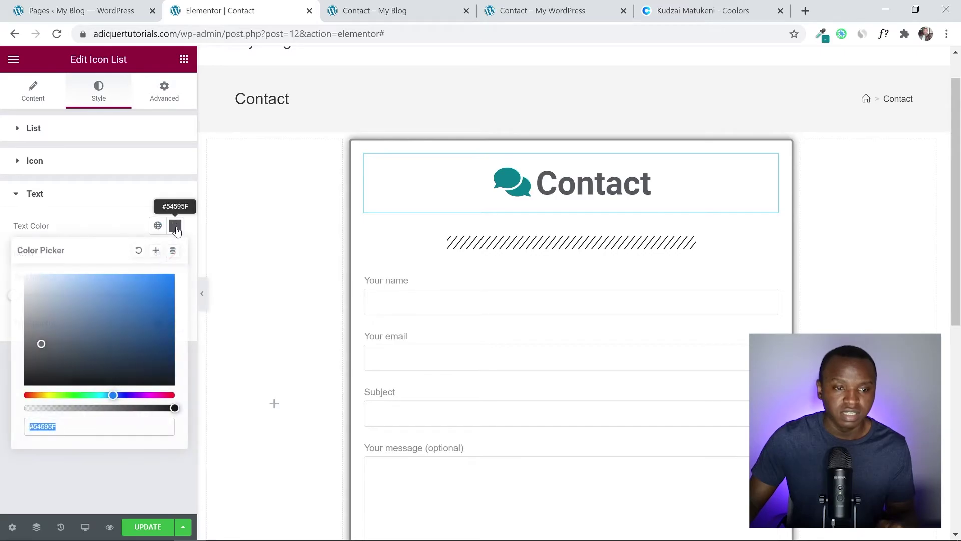
click(663, 5)
mouse_move(402, 196)
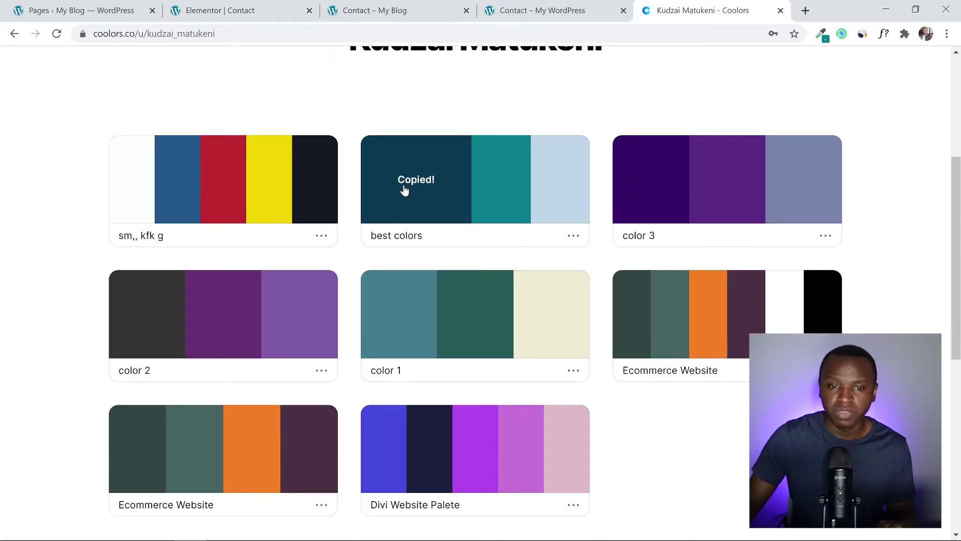
click(210, 9)
right_click(52, 426)
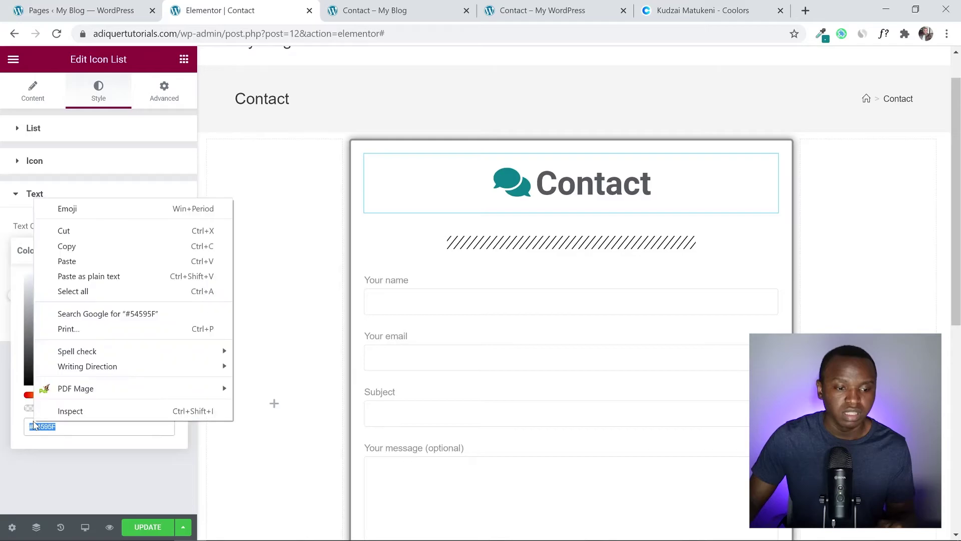
click(103, 260)
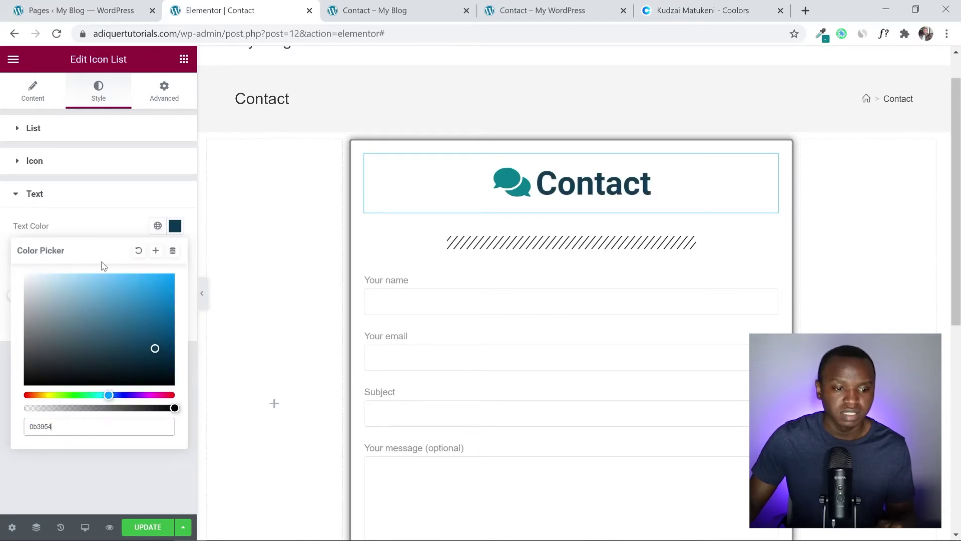
click(1, 384)
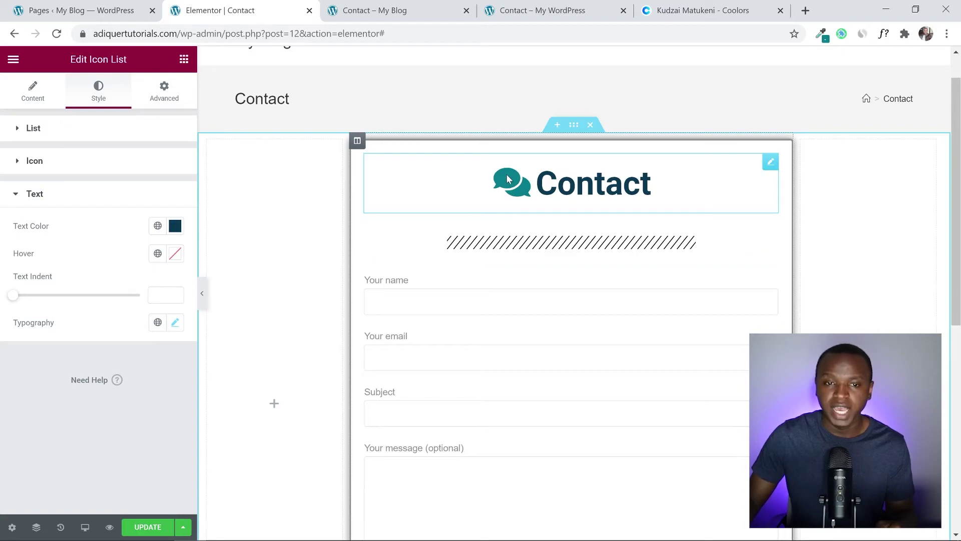
Step: Set the slashes divider's color to 0b3954, the dark blue of the "best colors" palette
click(770, 241)
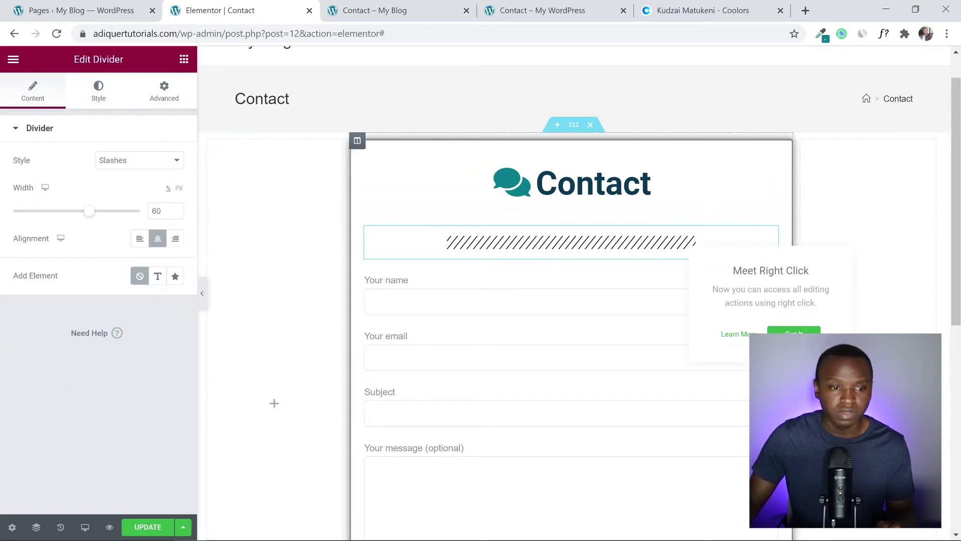
click(82, 98)
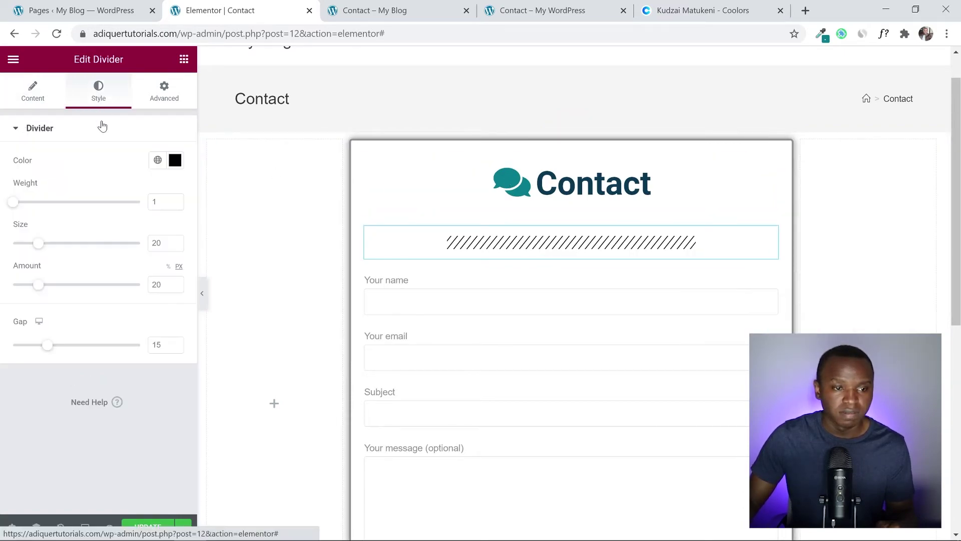
click(175, 161)
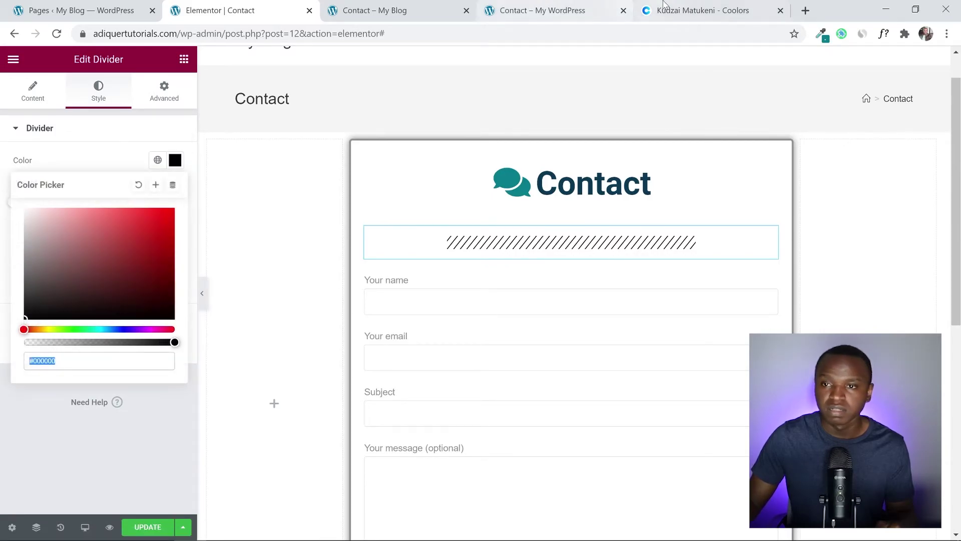
click(701, 10)
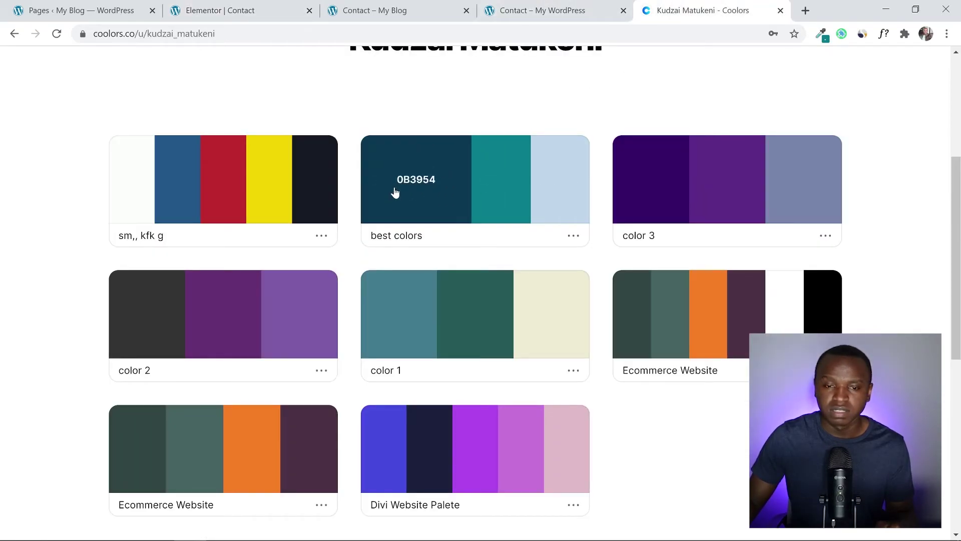
click(235, 10)
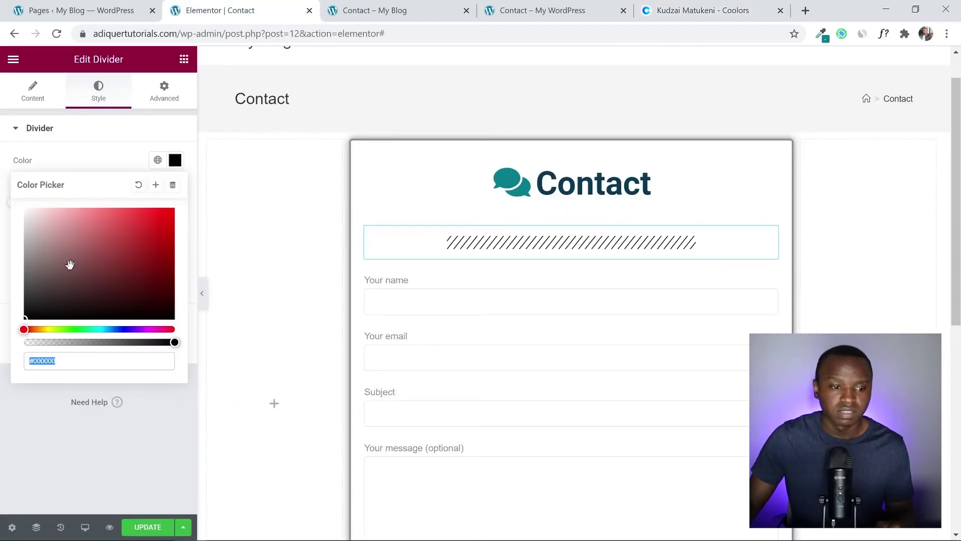
right_click(60, 358)
click(86, 198)
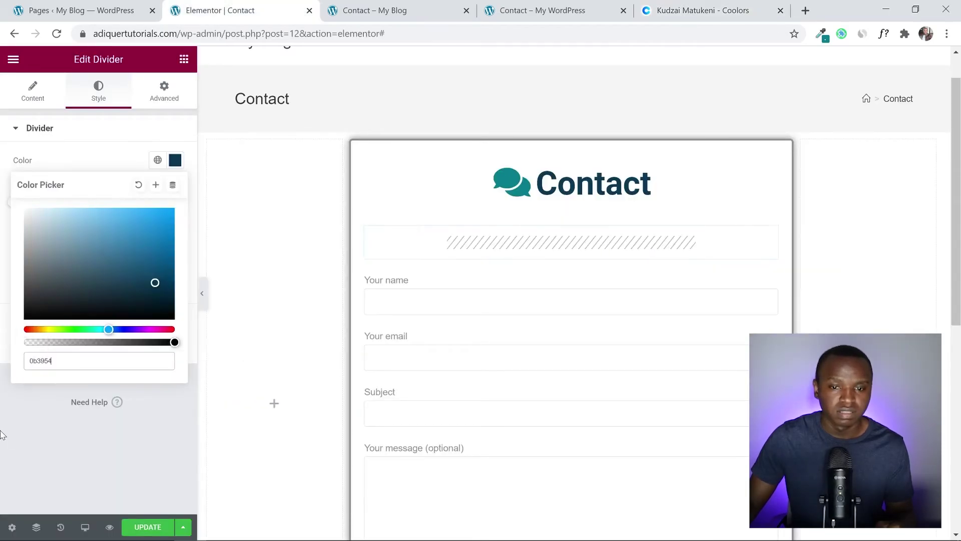
click(3, 432)
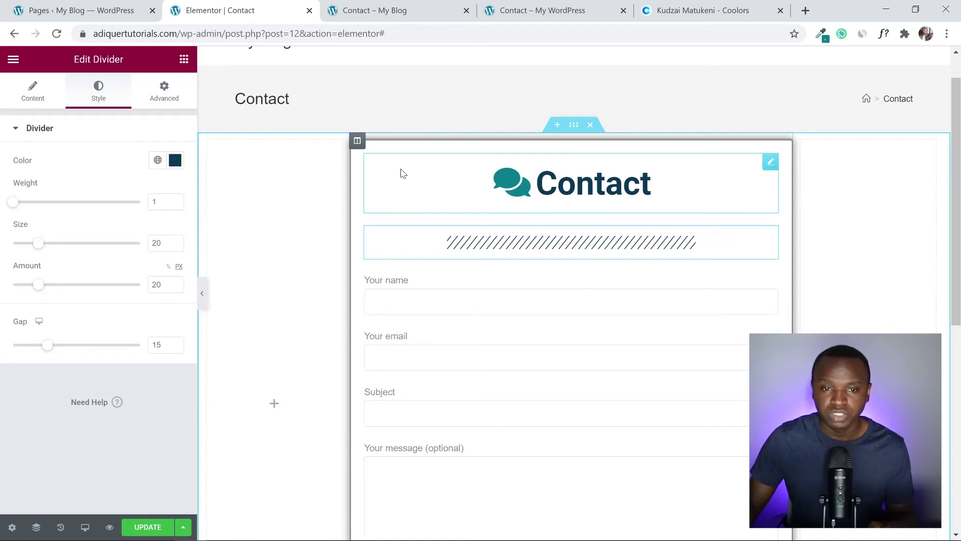
Step: Set the border color of the column around the form to 0b3954 and update the page
click(357, 141)
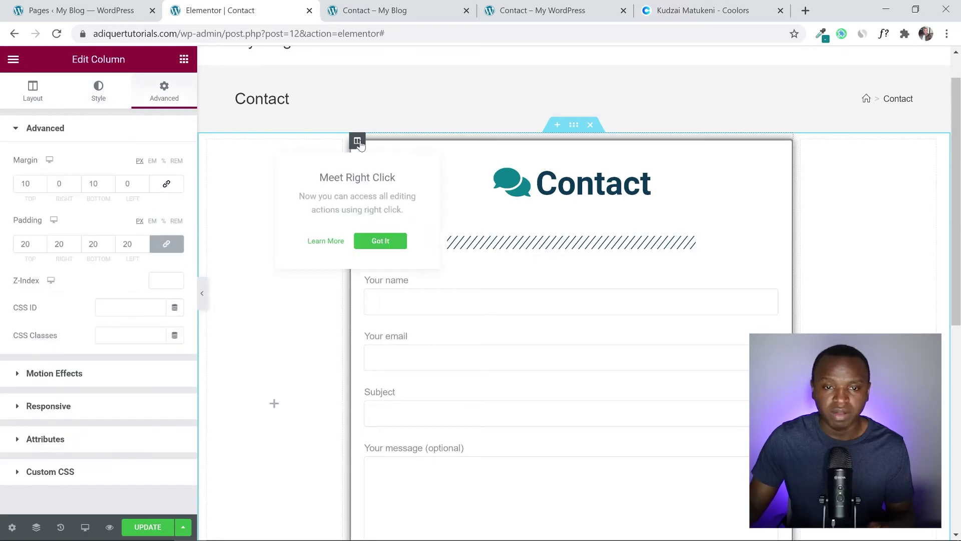
click(98, 92)
click(33, 225)
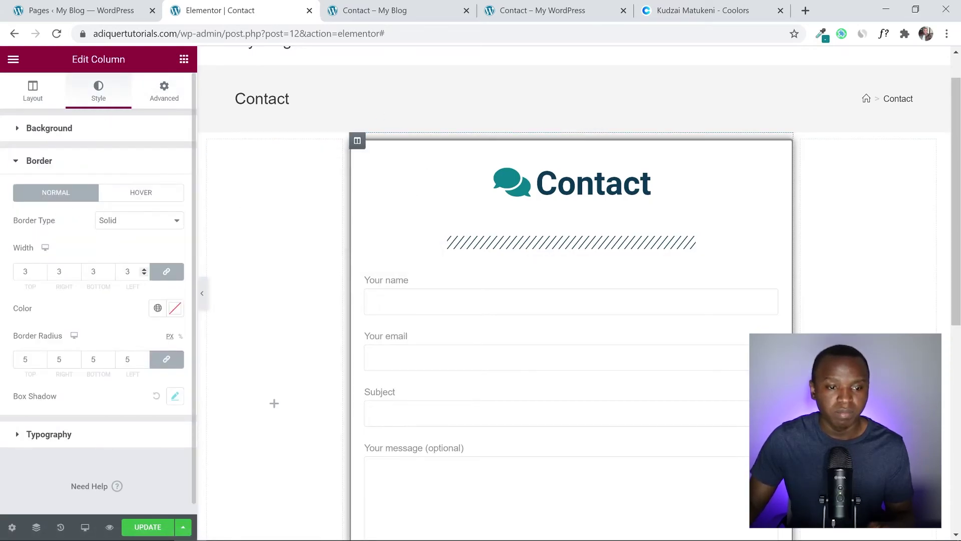
click(175, 309)
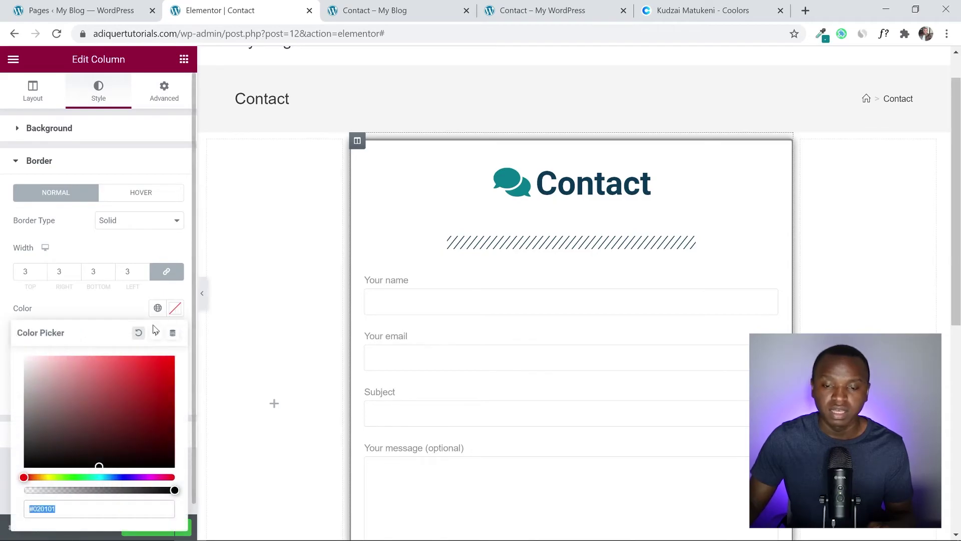
right_click(43, 509)
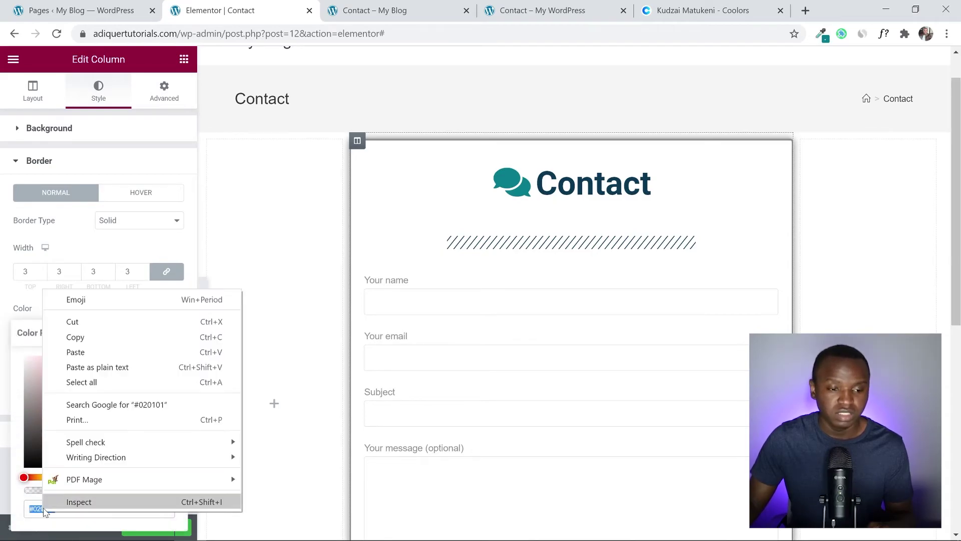
click(96, 349)
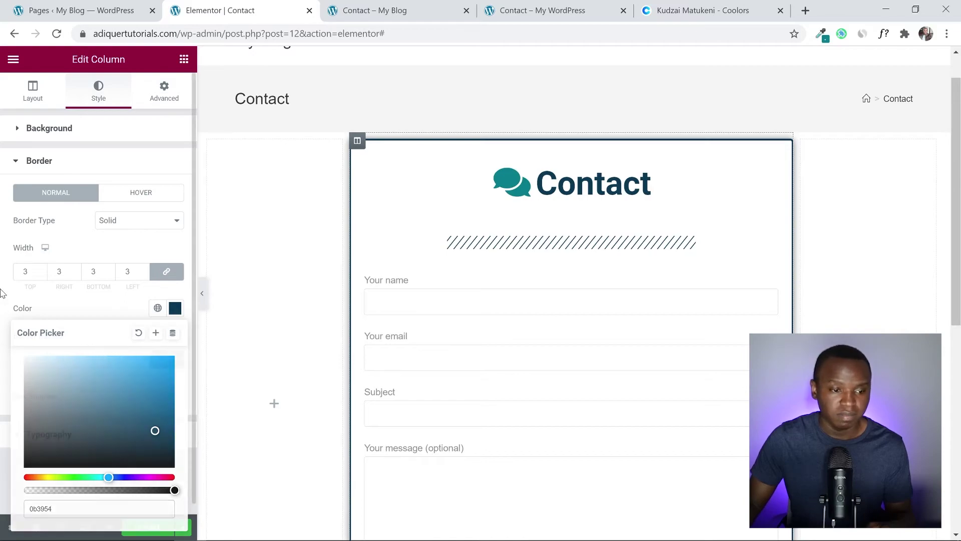
click(146, 502)
click(146, 528)
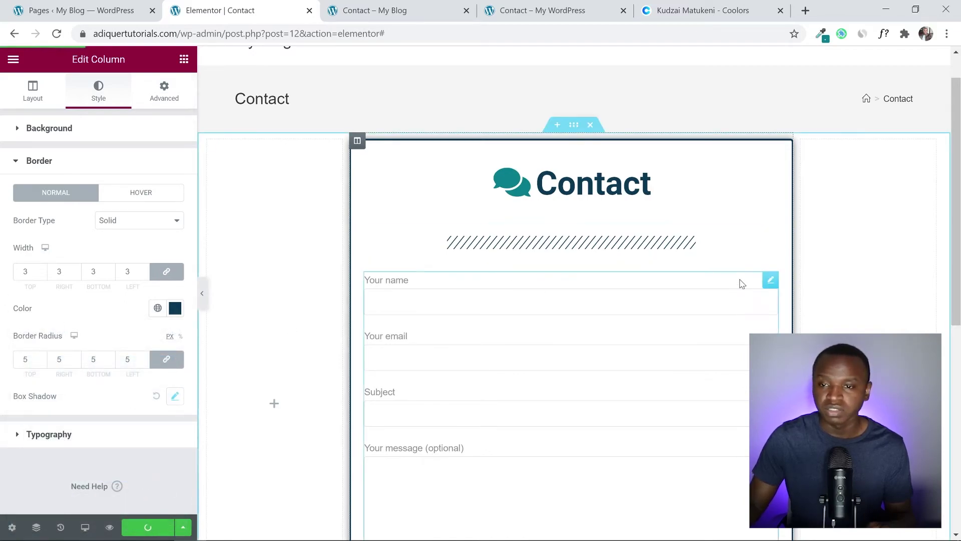
Step: Compare the My Blog contact page with the finished My WordPress contact page, and return to the Elementor editor
drag(957, 190, 959, 226)
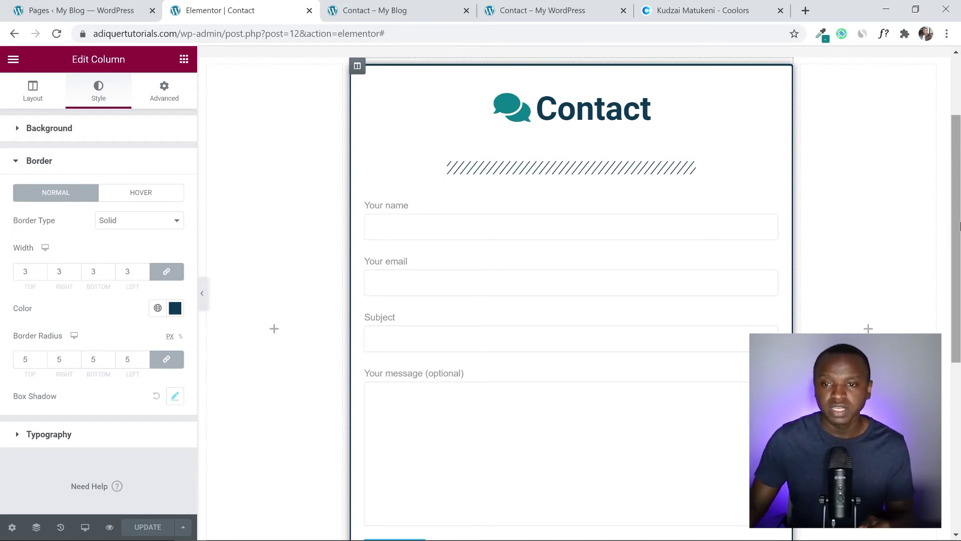
click(376, 7)
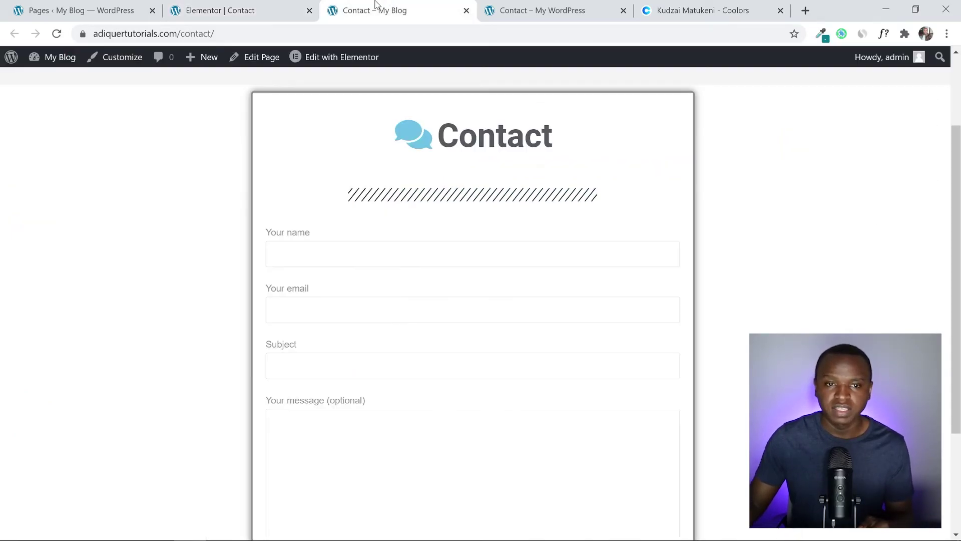
click(518, 6)
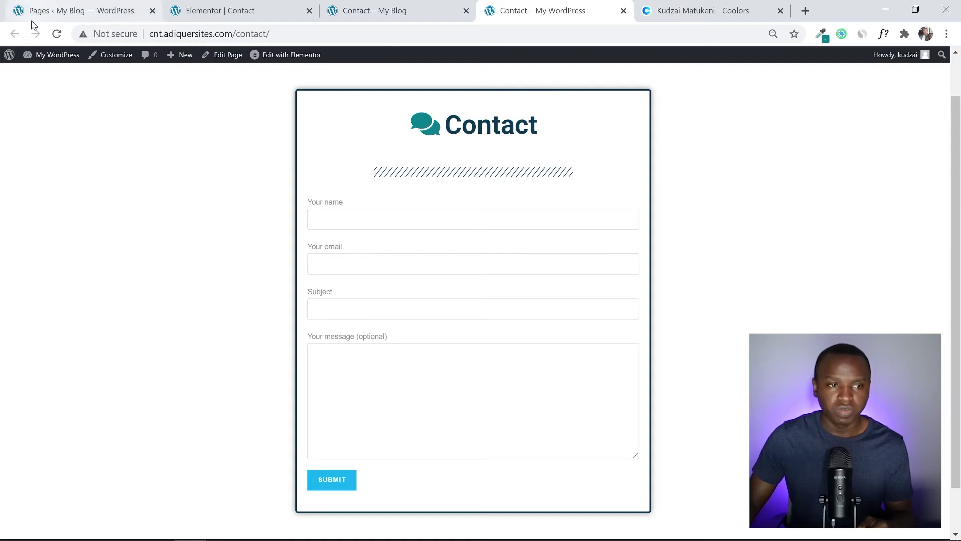
click(57, 33)
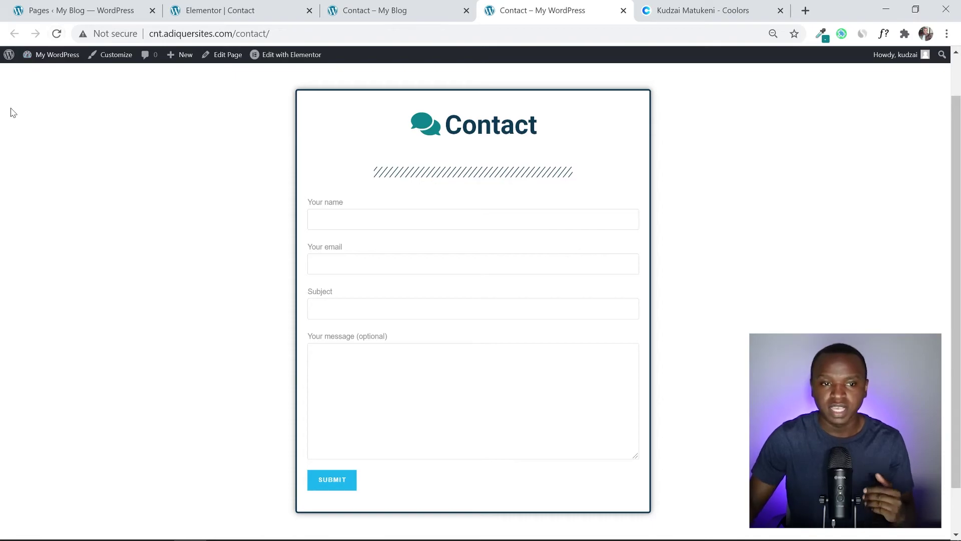
click(390, 4)
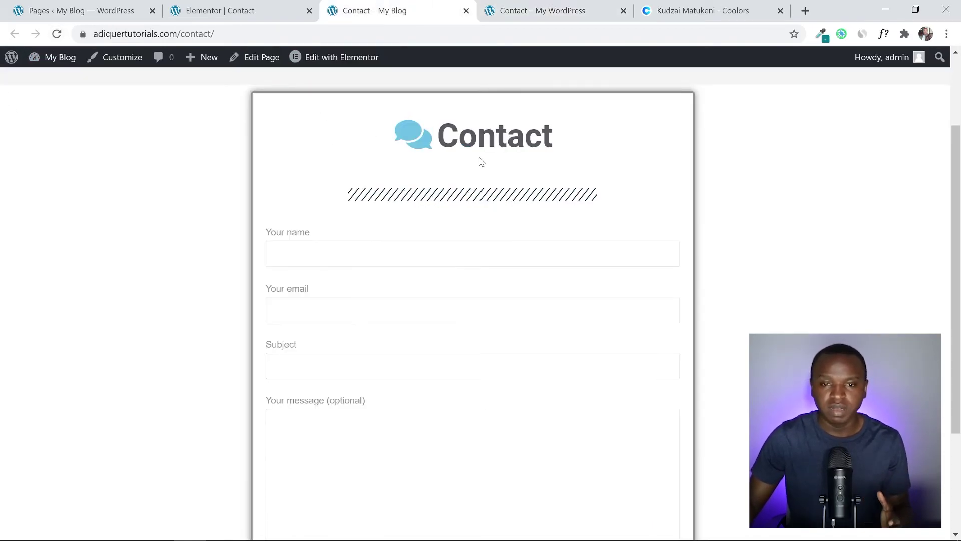
click(268, 5)
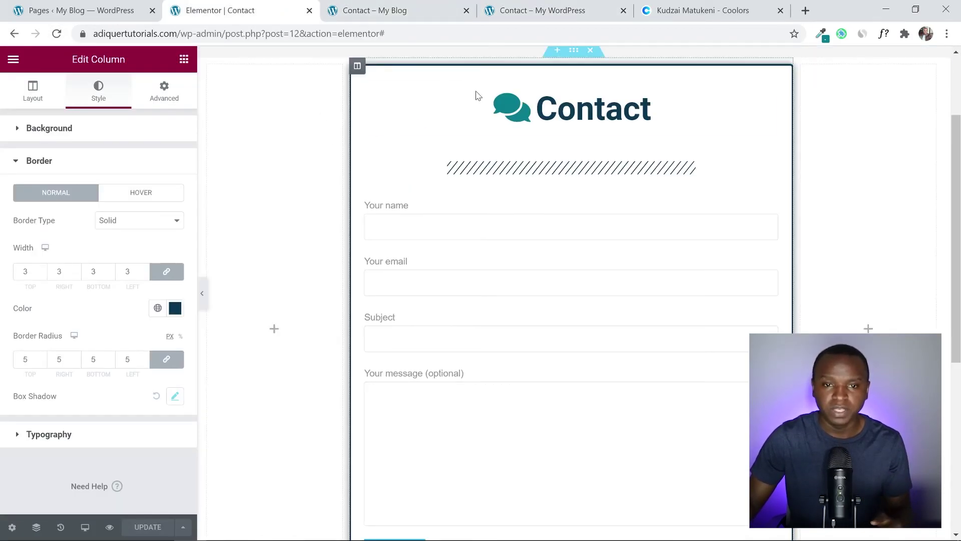
Step: Give the column around the contact form a Slide In Left entrance animation
click(358, 66)
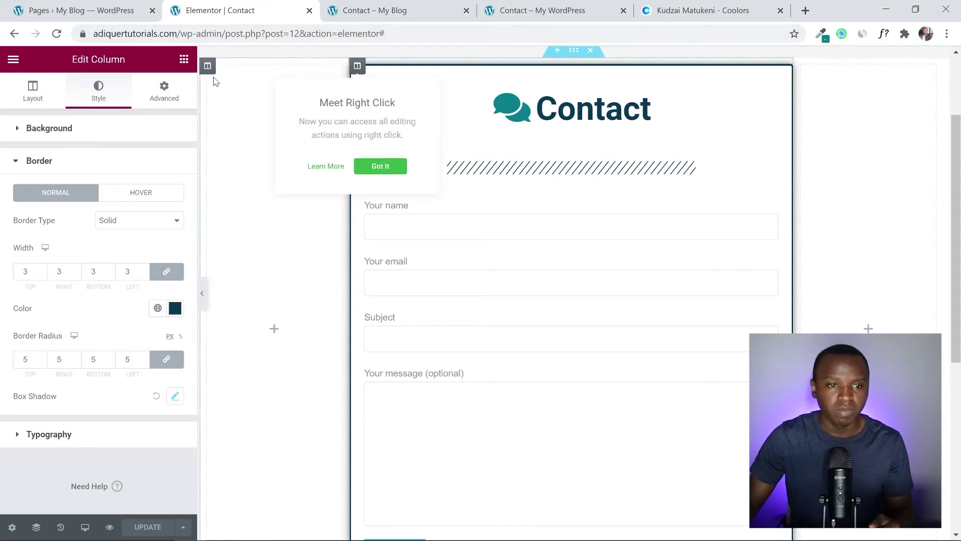
click(165, 93)
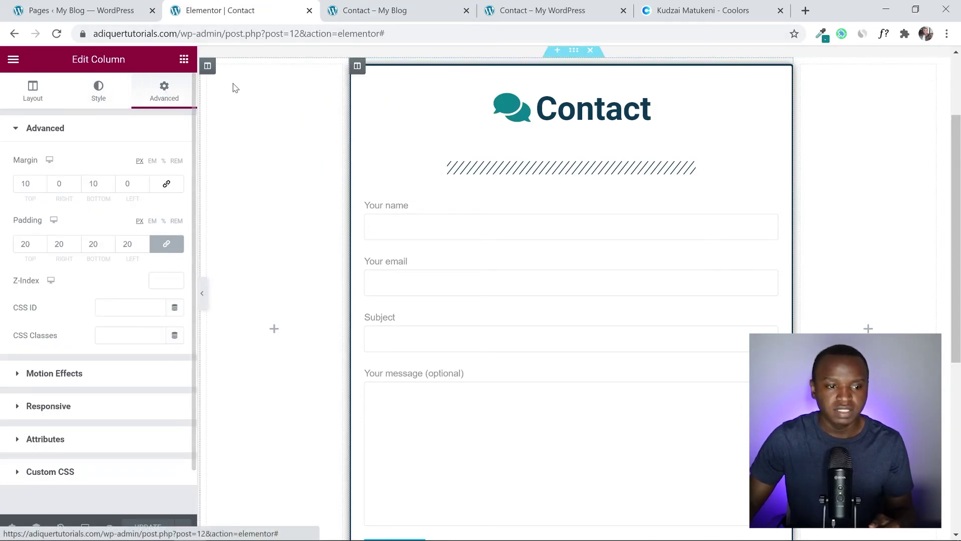
click(16, 133)
click(18, 161)
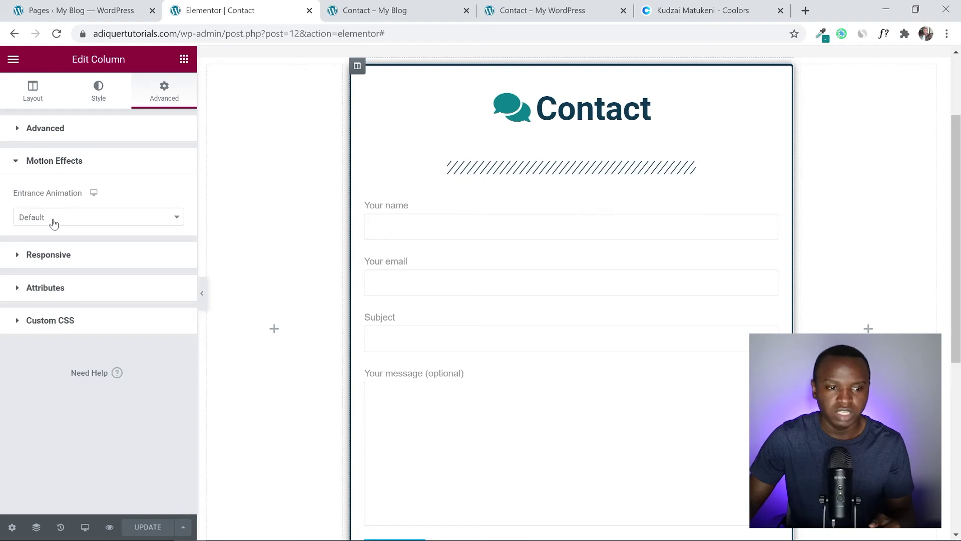
click(93, 215)
scroll(94, 303, down, 1)
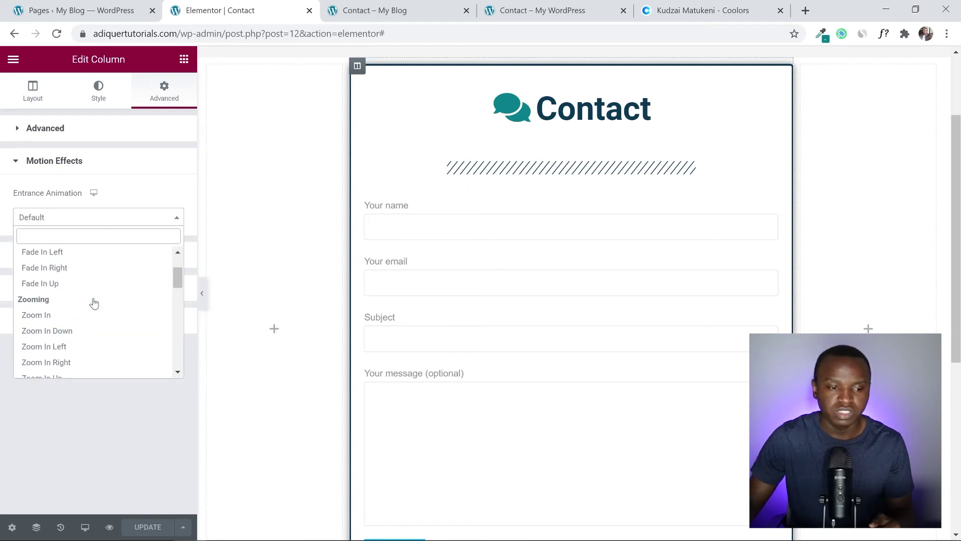
scroll(93, 303, down, 3)
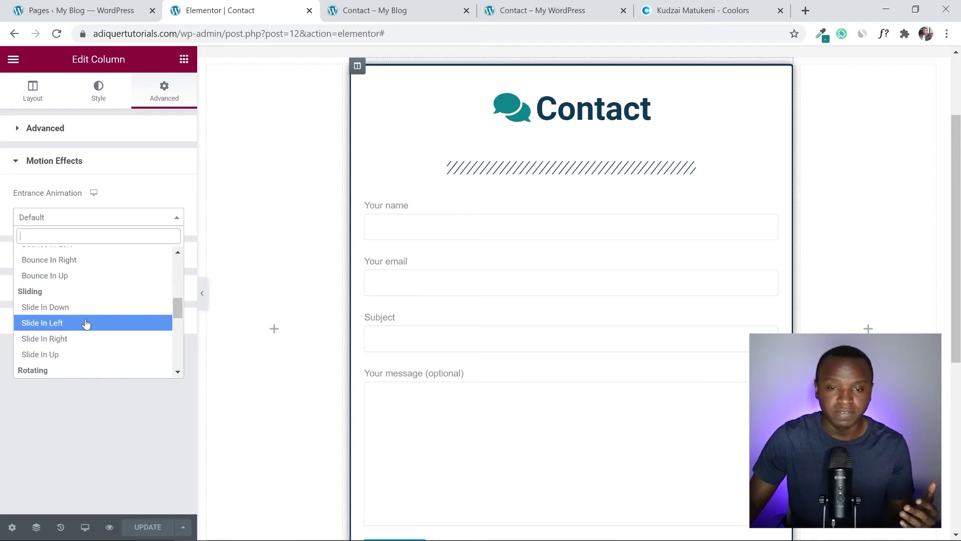
click(87, 323)
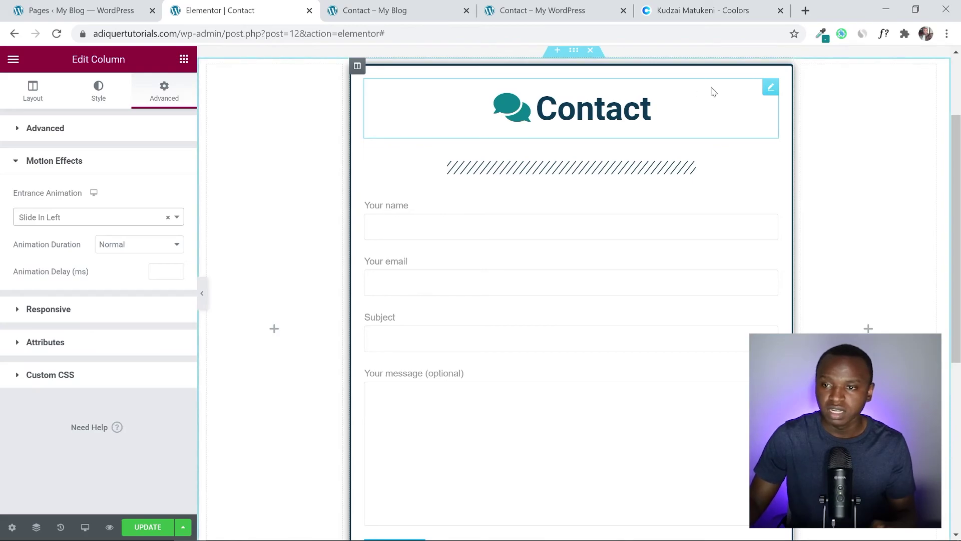
Step: Give the Contact heading's icon list a Slide In Right entrance animation
click(771, 89)
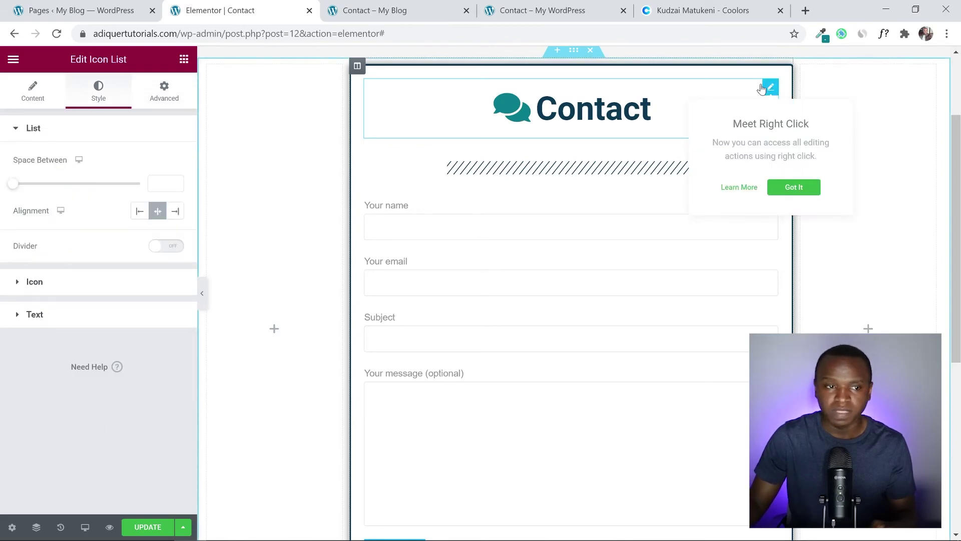
click(168, 95)
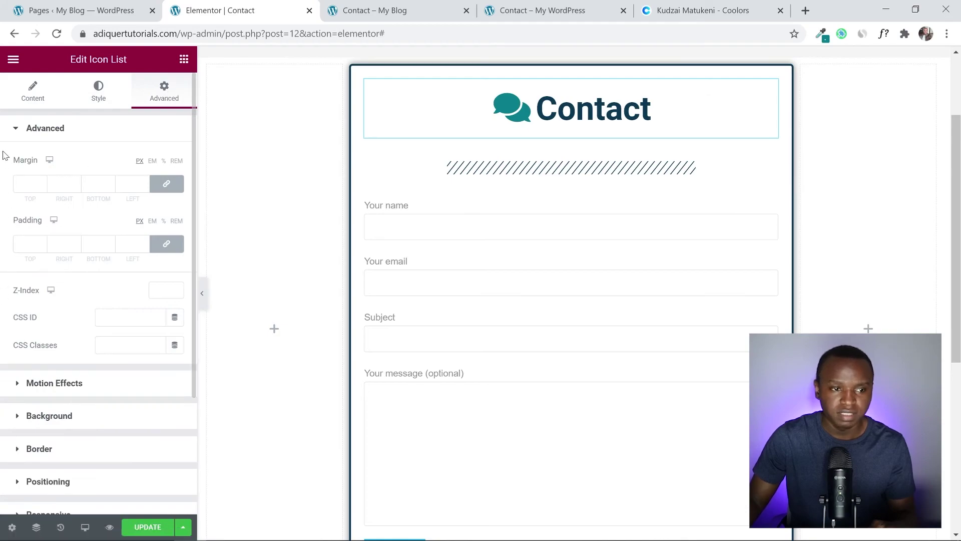
click(9, 133)
click(25, 166)
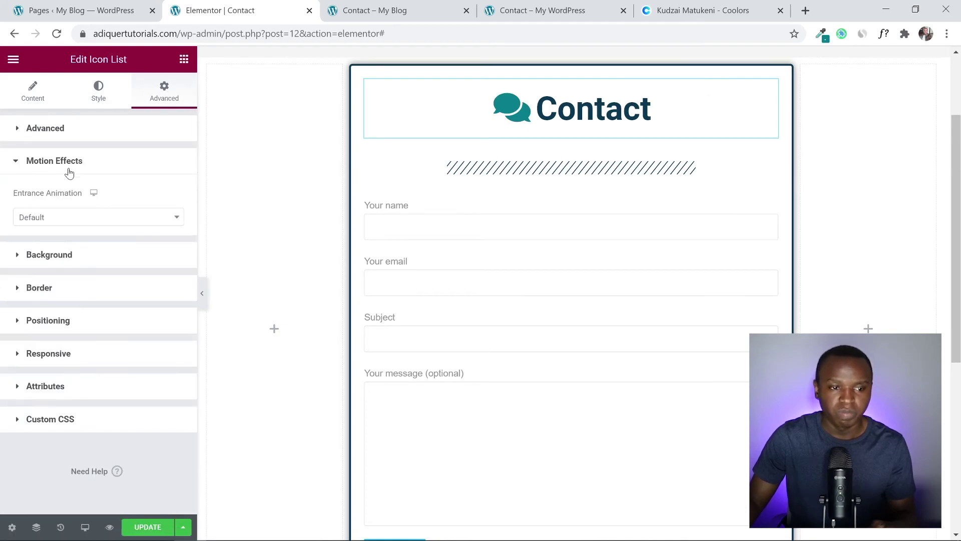
click(78, 216)
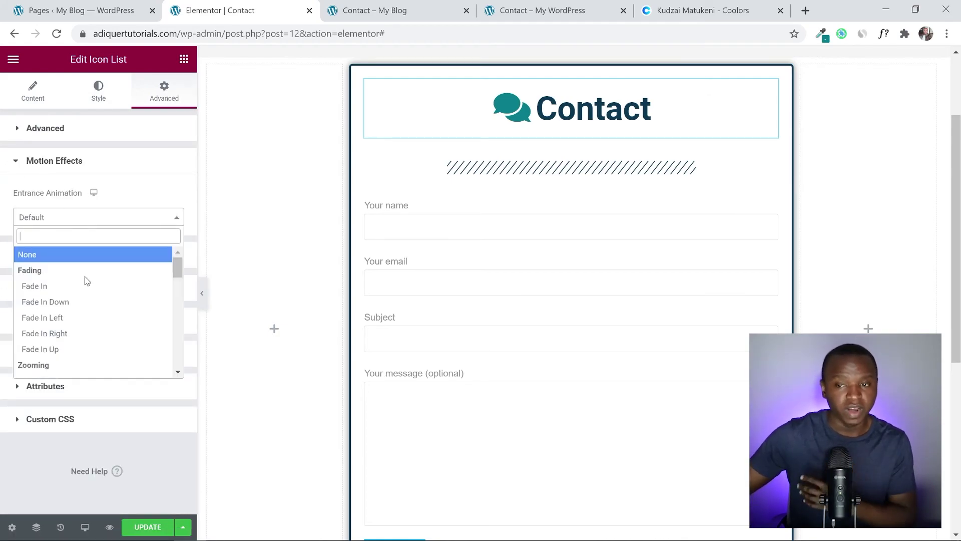
scroll(86, 284, down, 1)
scroll(86, 284, down, 5)
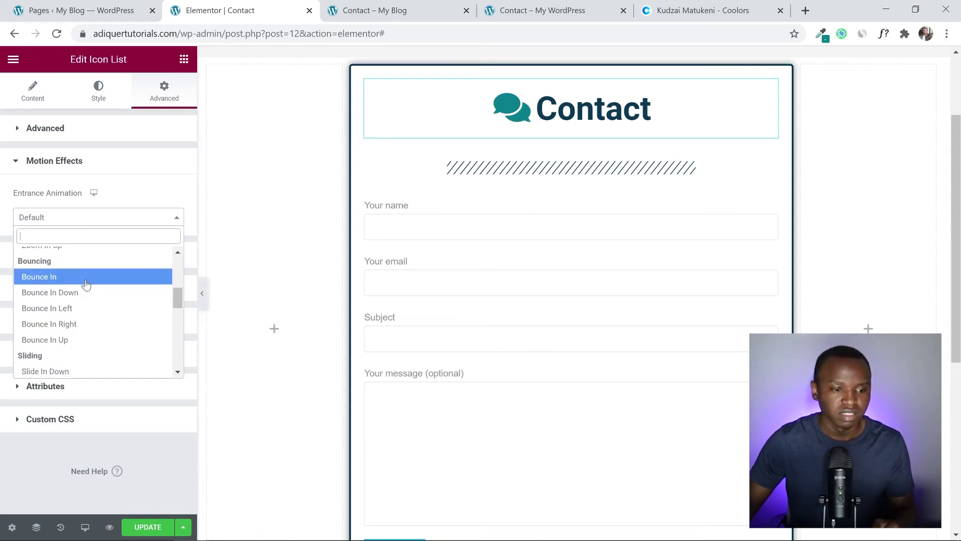
click(79, 337)
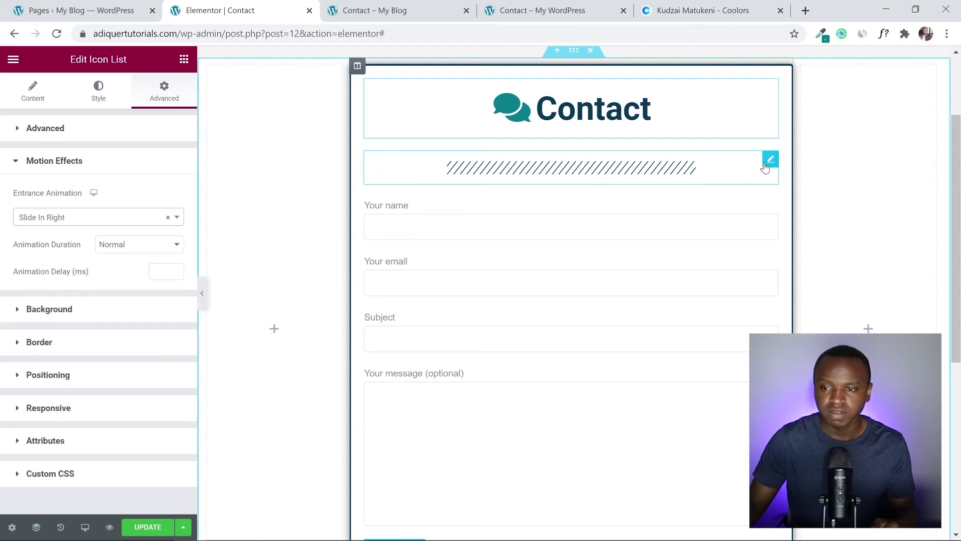
Step: Set the slashes divider's entrance animation to Slide In Right
click(771, 161)
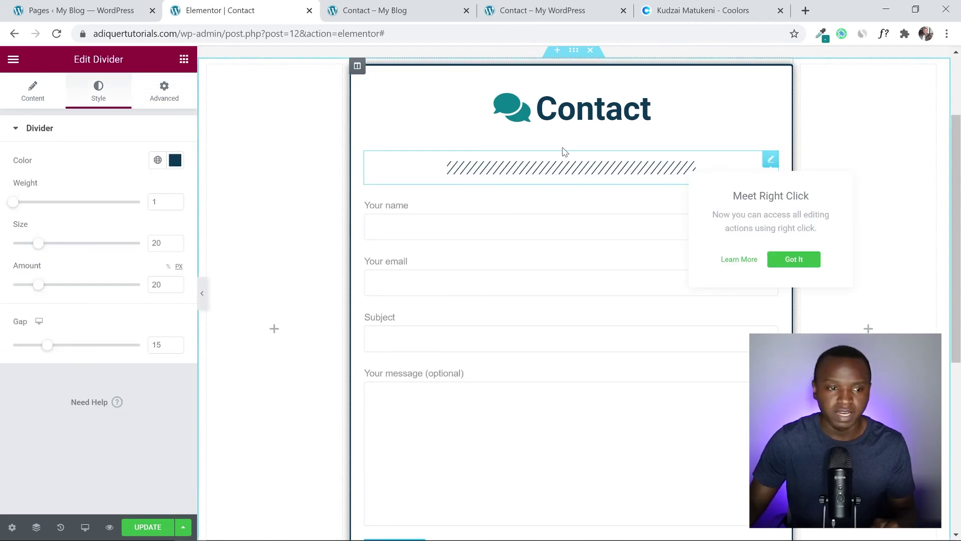
click(164, 91)
click(23, 384)
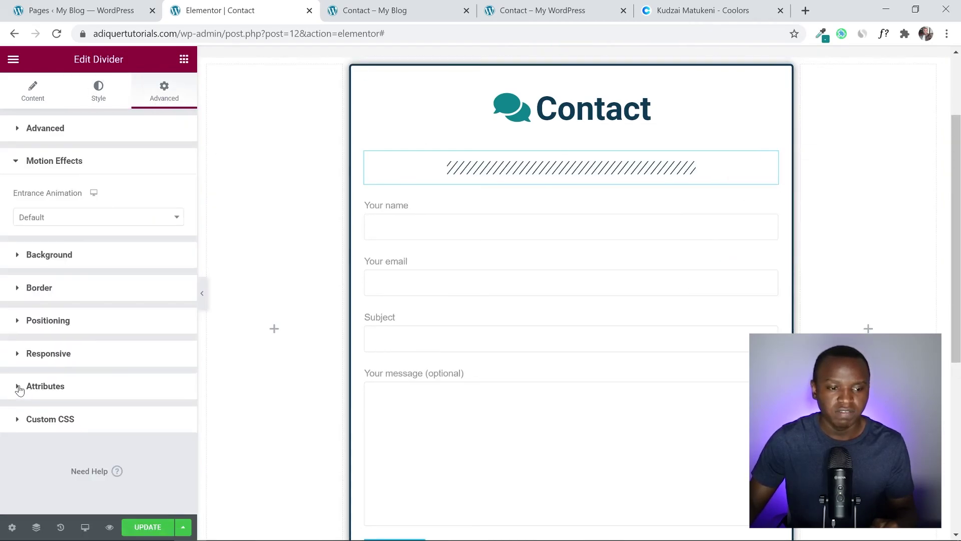
click(69, 218)
scroll(65, 316, down, 5)
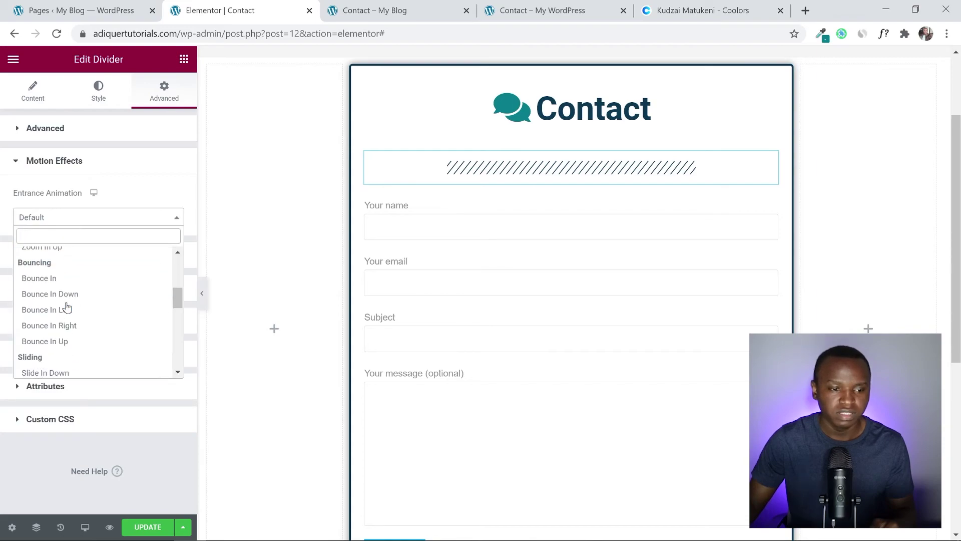
click(69, 338)
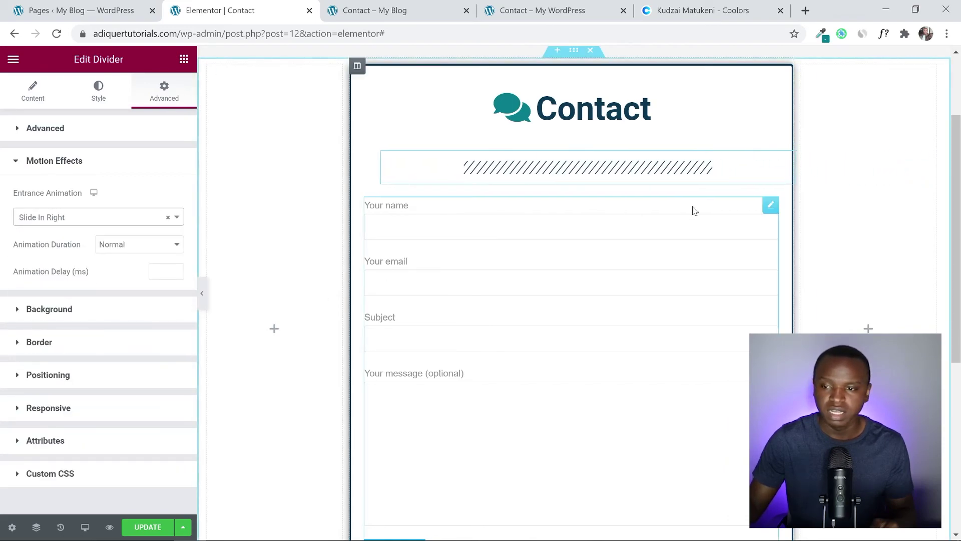
Step: Set the contact form shortcode's entrance animation to Slide In Right and update the page
click(770, 207)
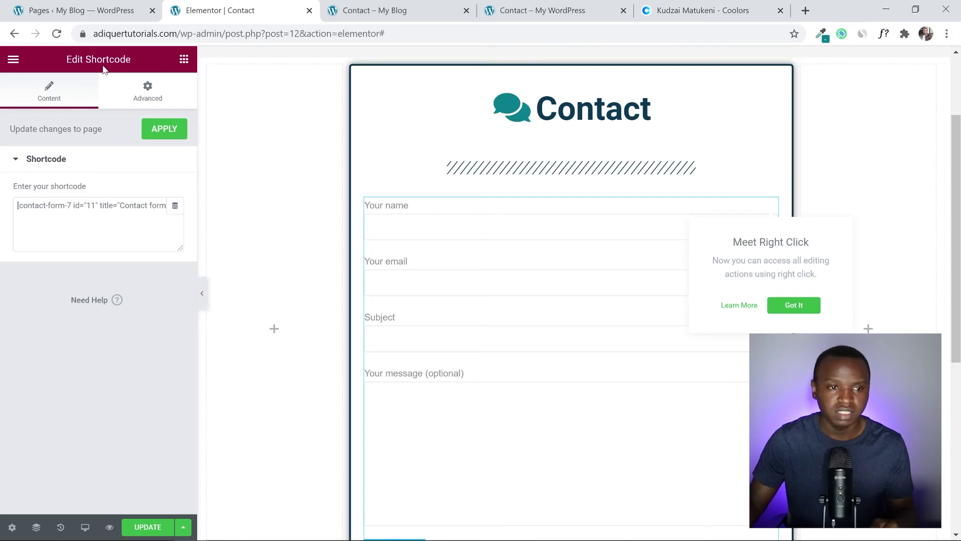
click(148, 90)
scroll(19, 316, down, 3)
click(19, 309)
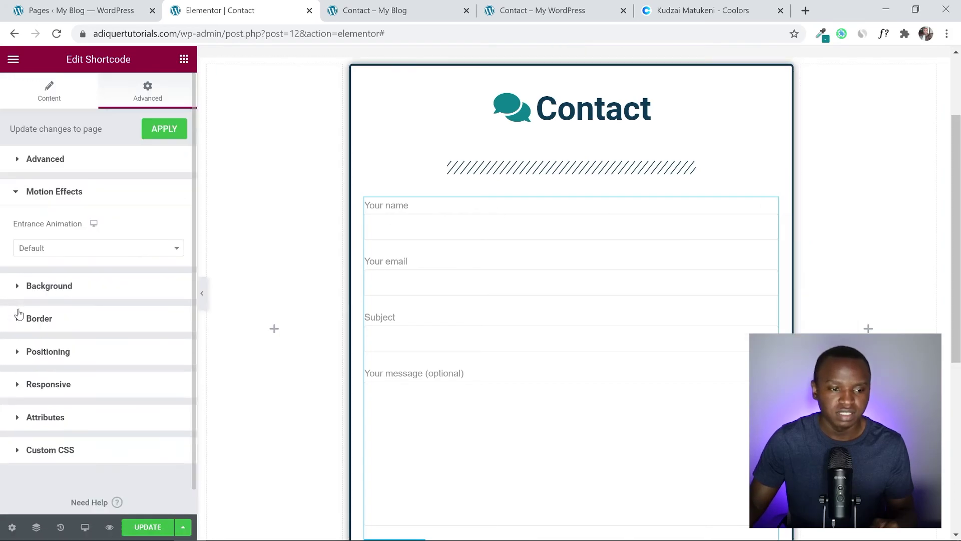
click(64, 249)
scroll(67, 368, down, 5)
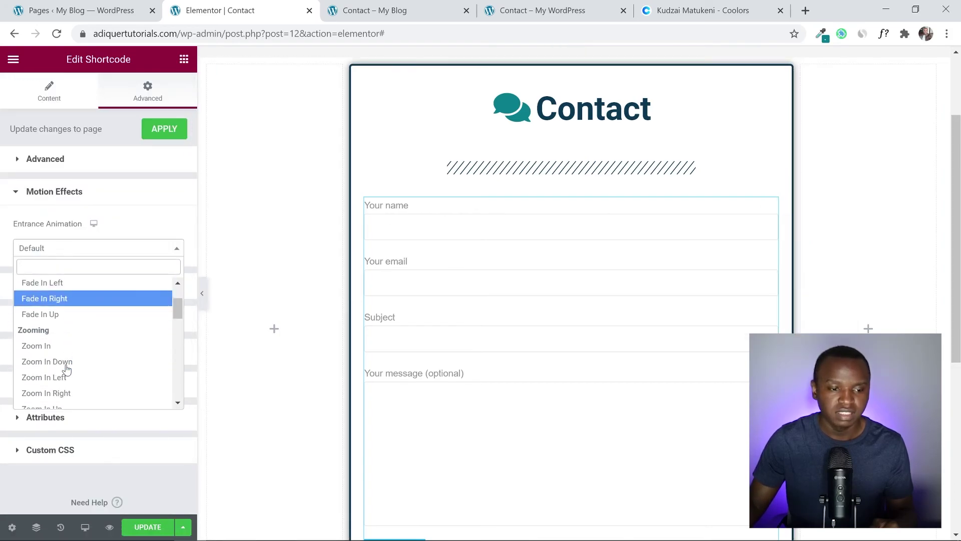
scroll(66, 369, down, 3)
click(76, 371)
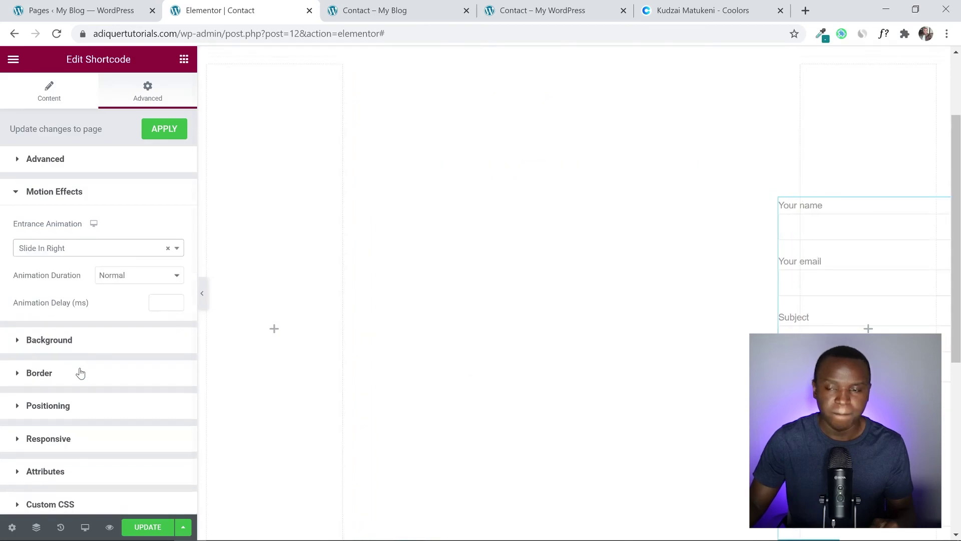
click(157, 527)
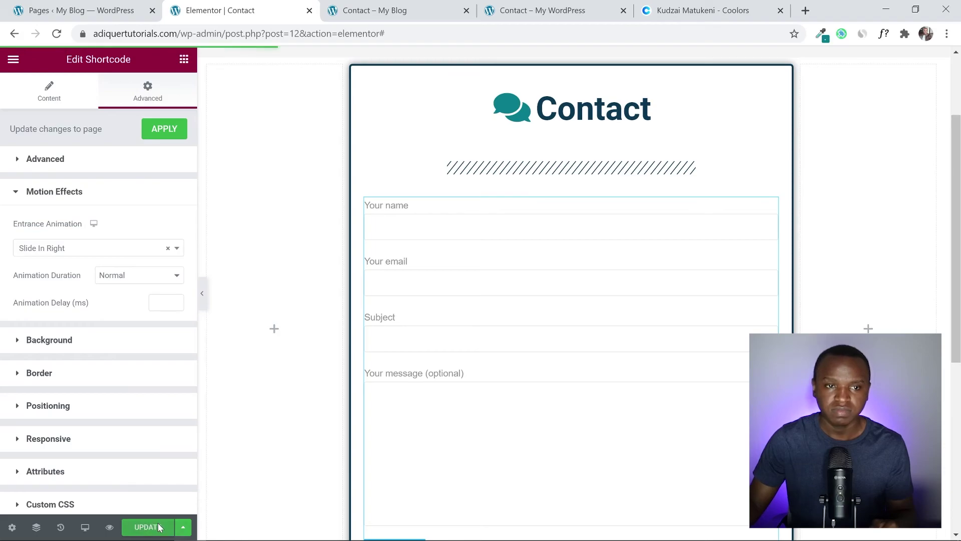
Step: Reload the live My Blog contact page to check the colors and entrance animations, and return to the Elementor editor
click(377, 6)
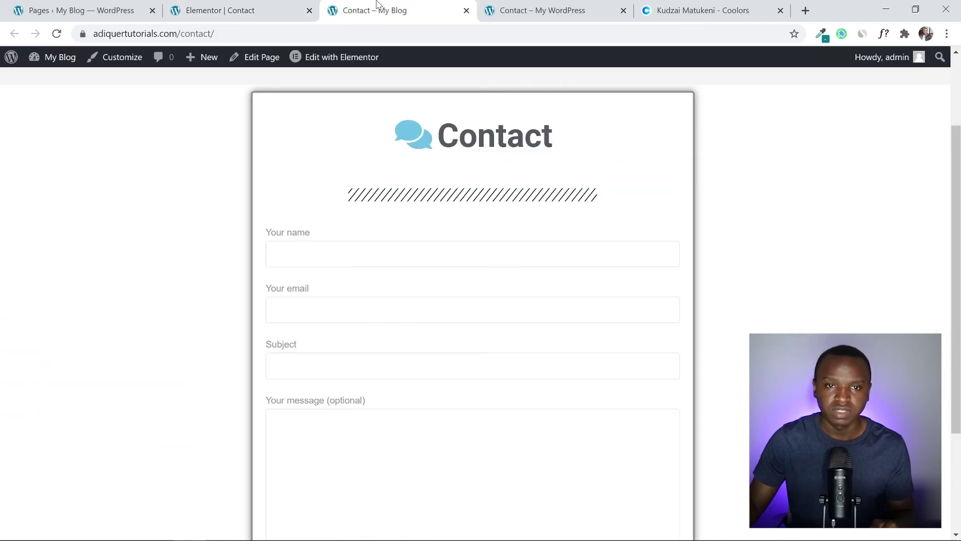
click(57, 34)
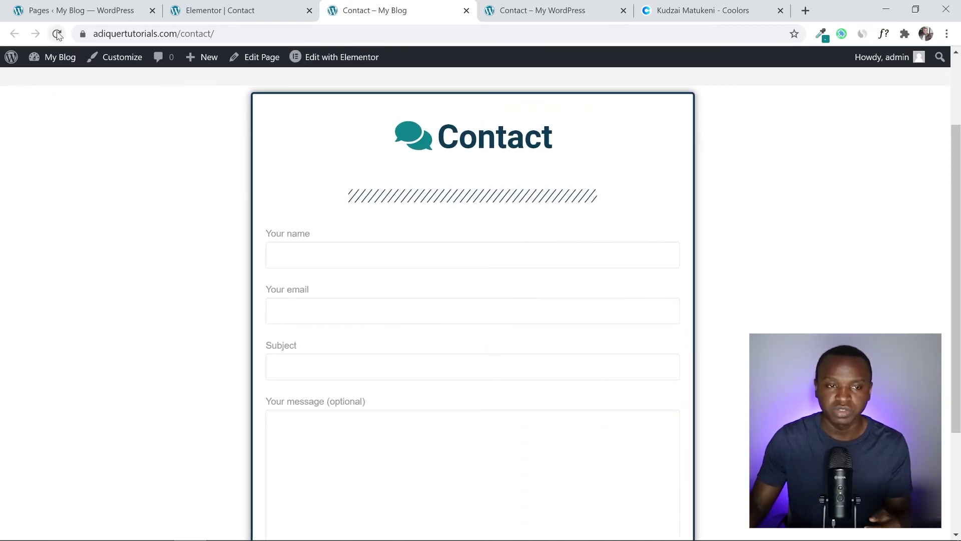
click(248, 9)
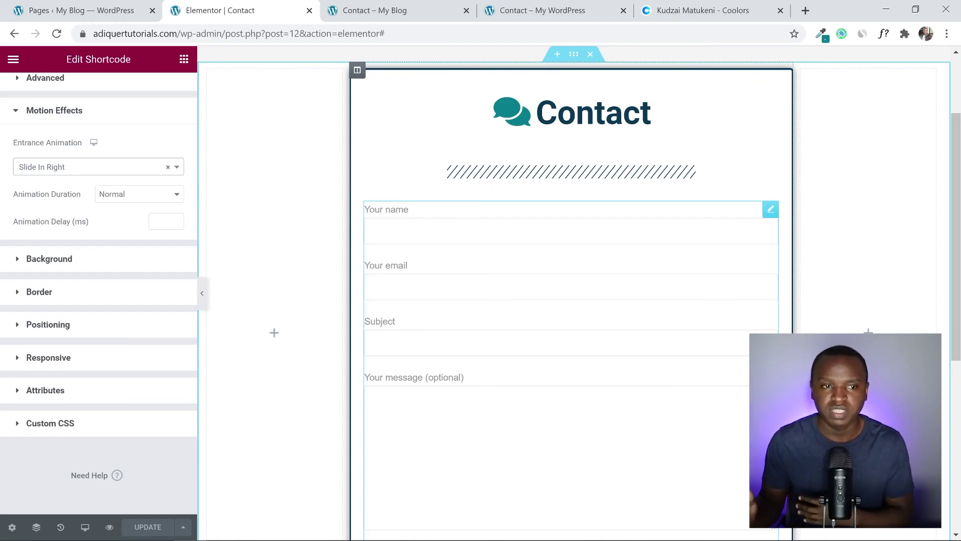
Step: Switch to the WordPress dashboard and open Contact form 1 for editing in Contact Form 7
click(70, 5)
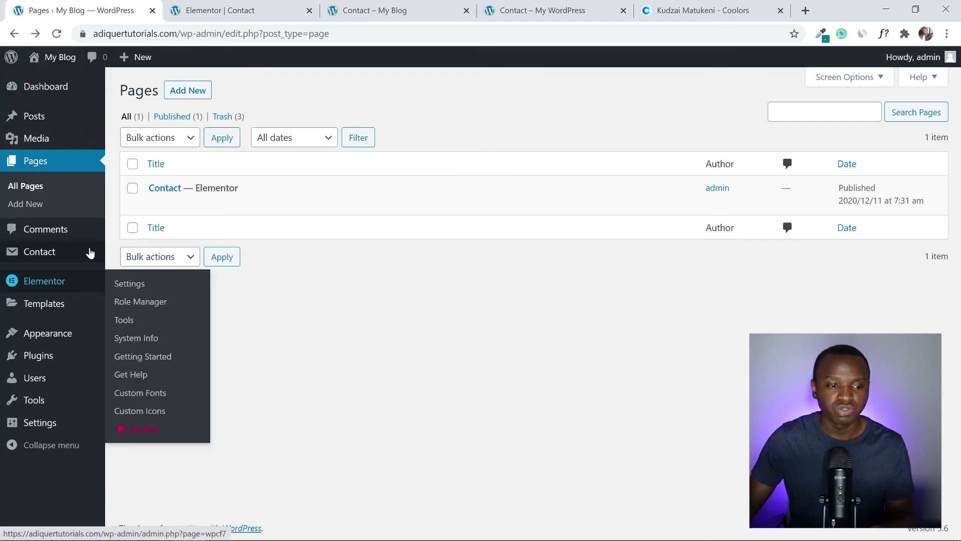
mouse_move(52, 256)
click(185, 254)
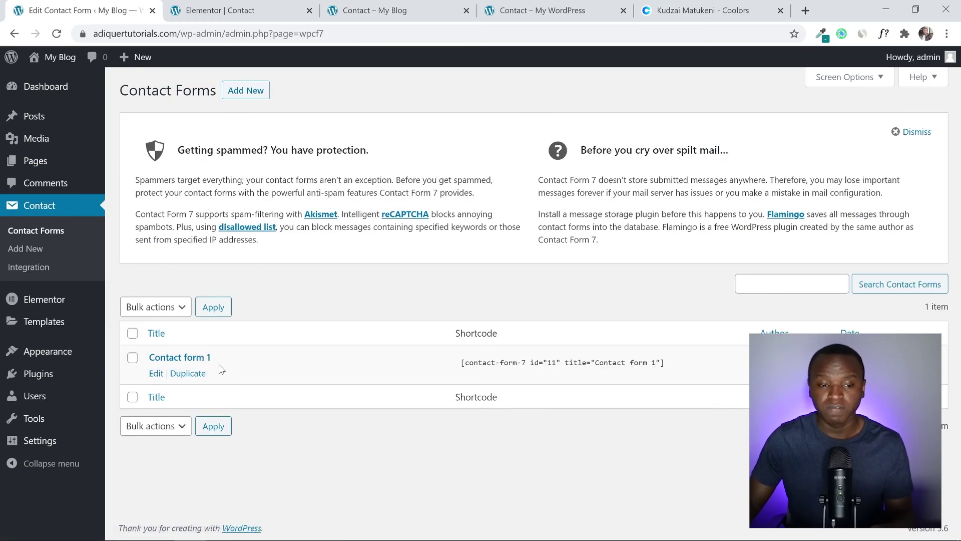
click(155, 374)
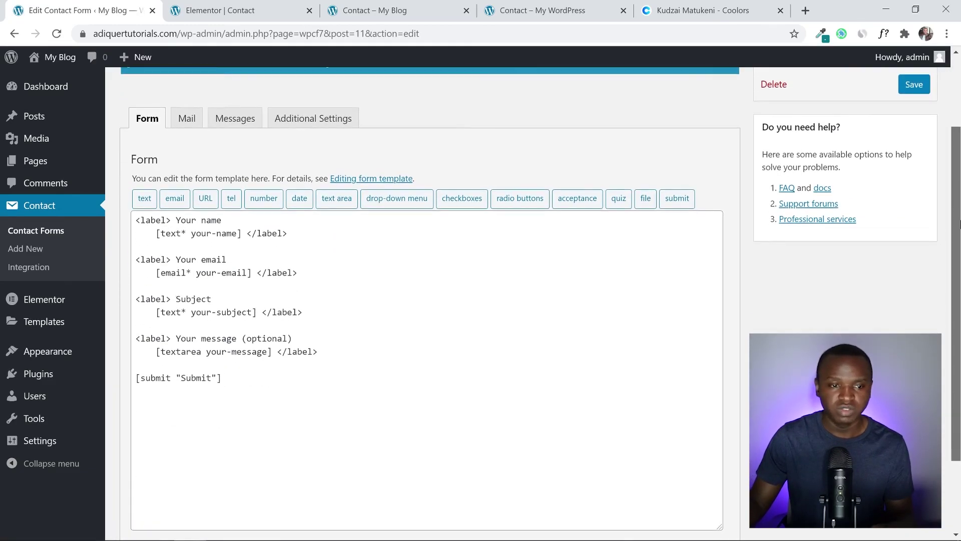
drag(957, 154, 960, 186)
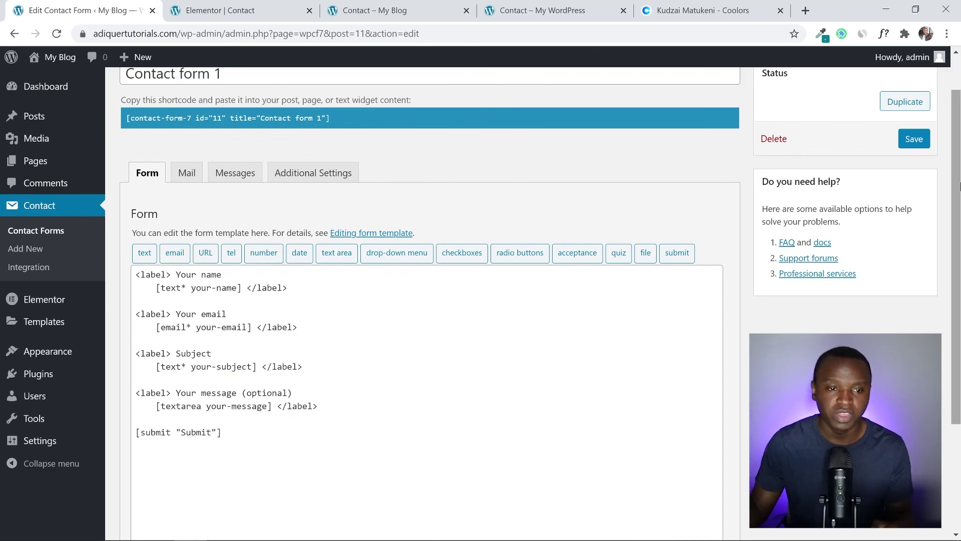
Step: Review the mail template of Contact form 1, including its recipient, sender, subject, additional headers and message body
click(187, 172)
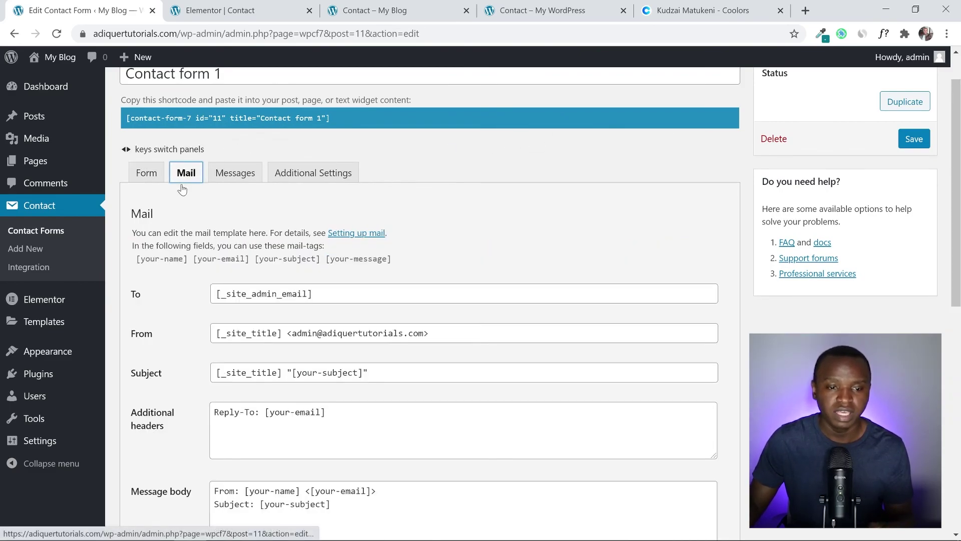
scroll(560, 240, down, 3)
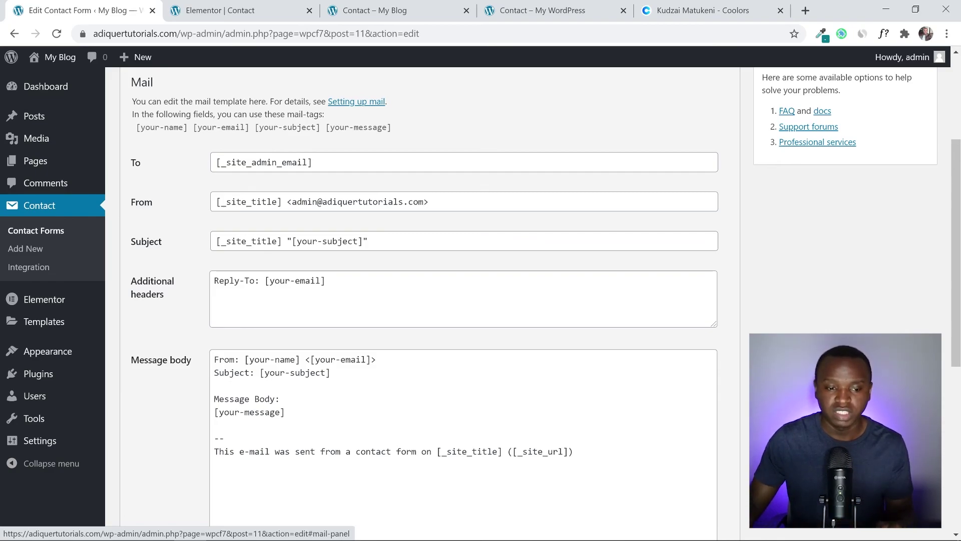
scroll(463, 300, down, 3)
scroll(796, 292, up, 8)
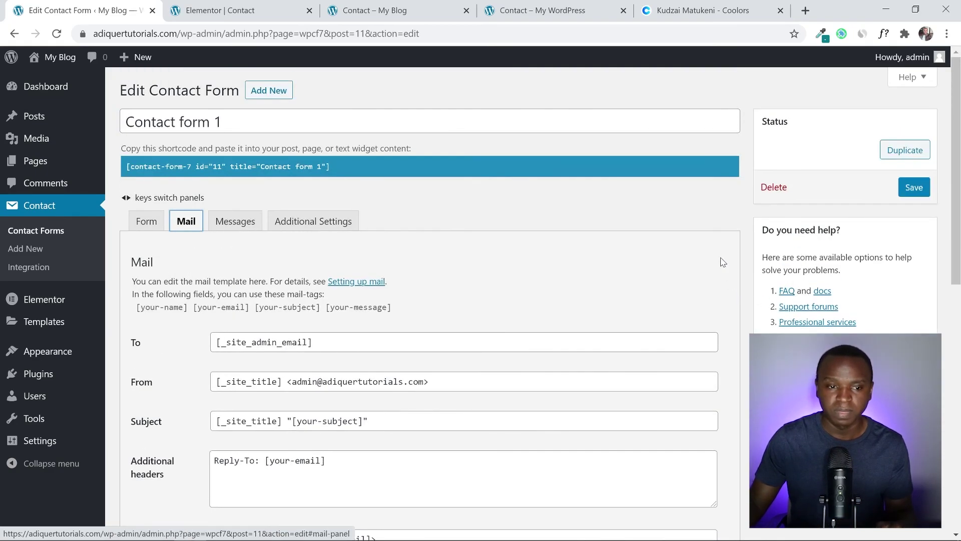